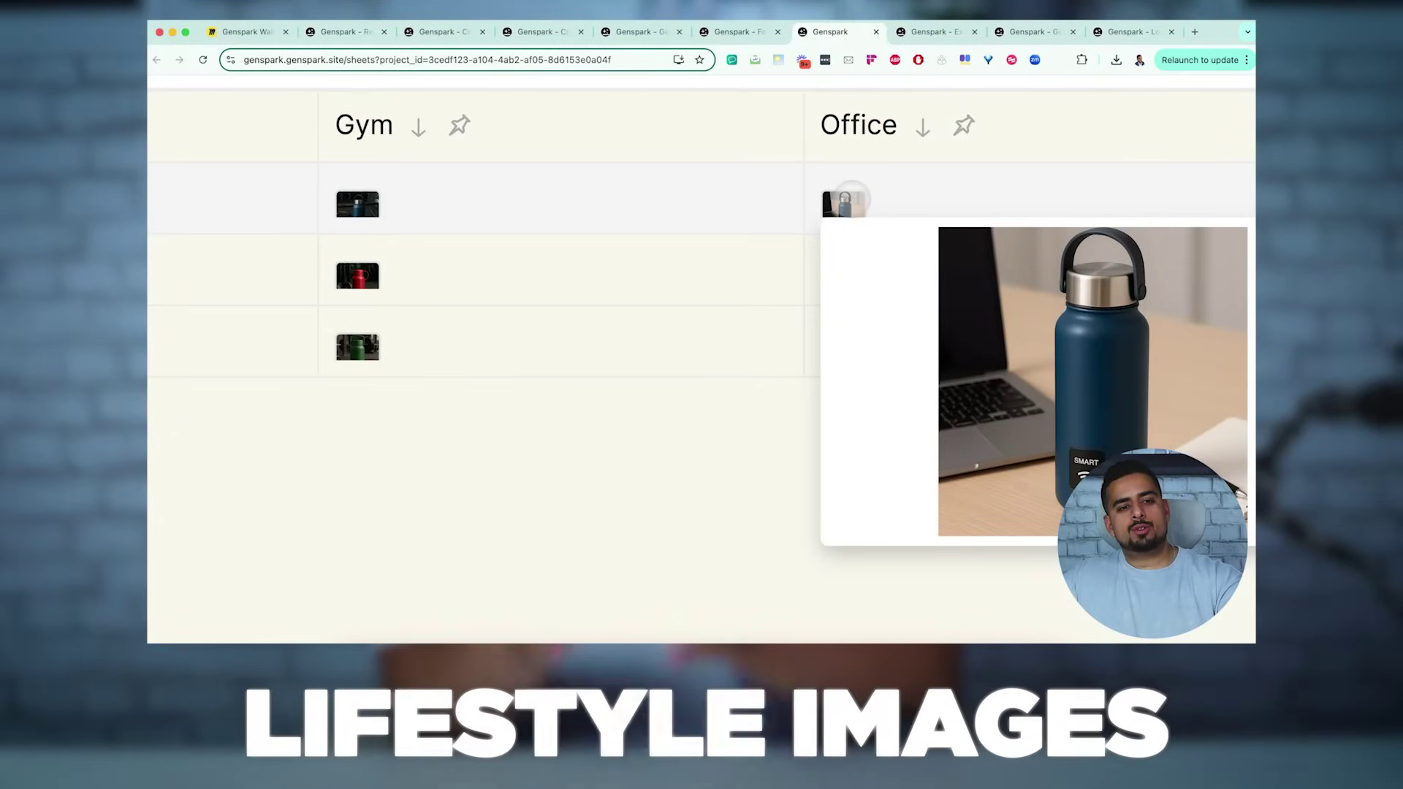
Scroll to the prompt requiring one self-contained vanilla JavaScript, HTML and CSS file
{"action": "scroll", "coordinate": [844, 199], "scroll_direction": "right", "scroll_amount": 3}
{"action": "mouse_move", "coordinate": [674, 276]}
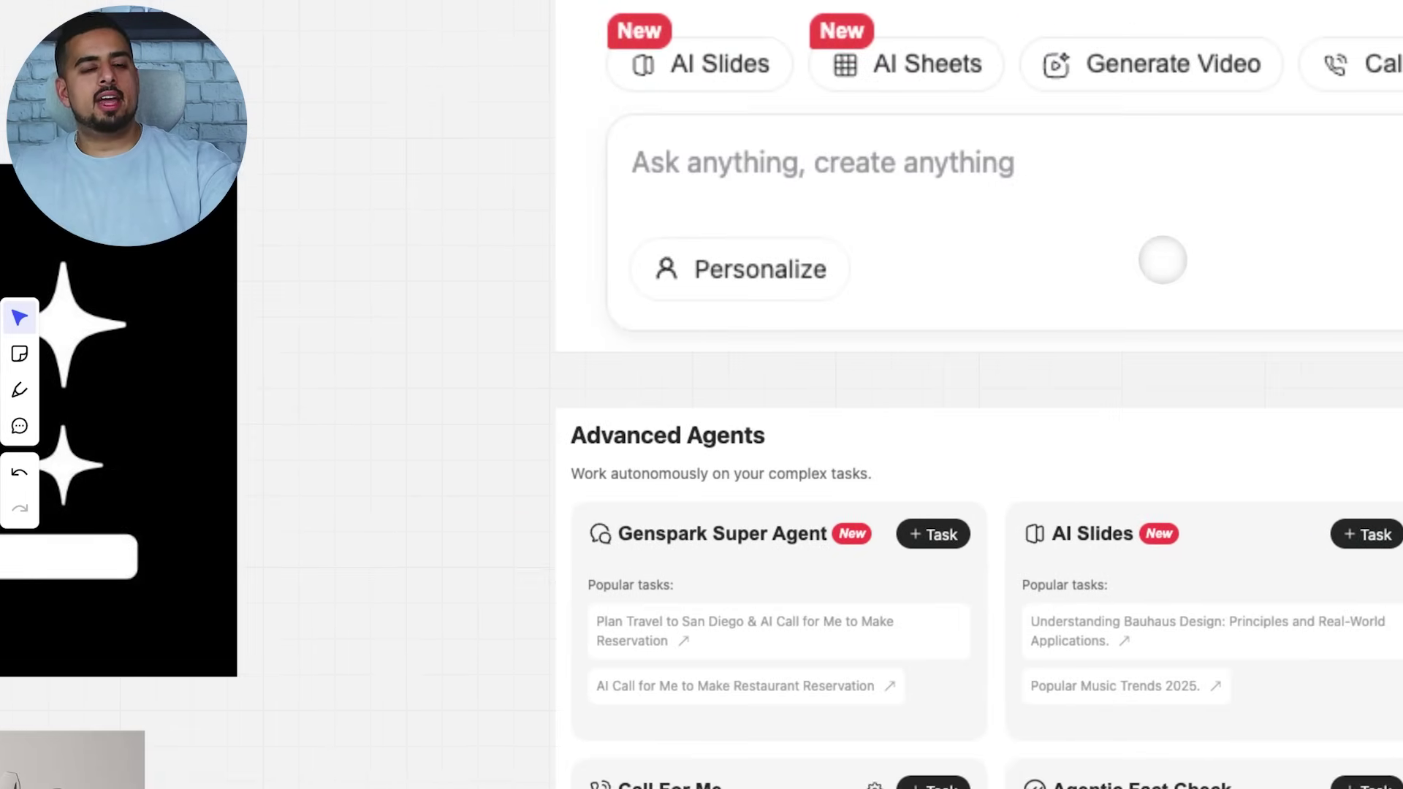
{"action": "scroll", "coordinate": [1163, 259], "scroll_direction": "up", "scroll_amount": 3}
{"action": "scroll", "coordinate": [1163, 260], "scroll_direction": "right", "scroll_amount": 5}
{"action": "scroll", "coordinate": [1164, 259], "scroll_direction": "up", "scroll_amount": 1}
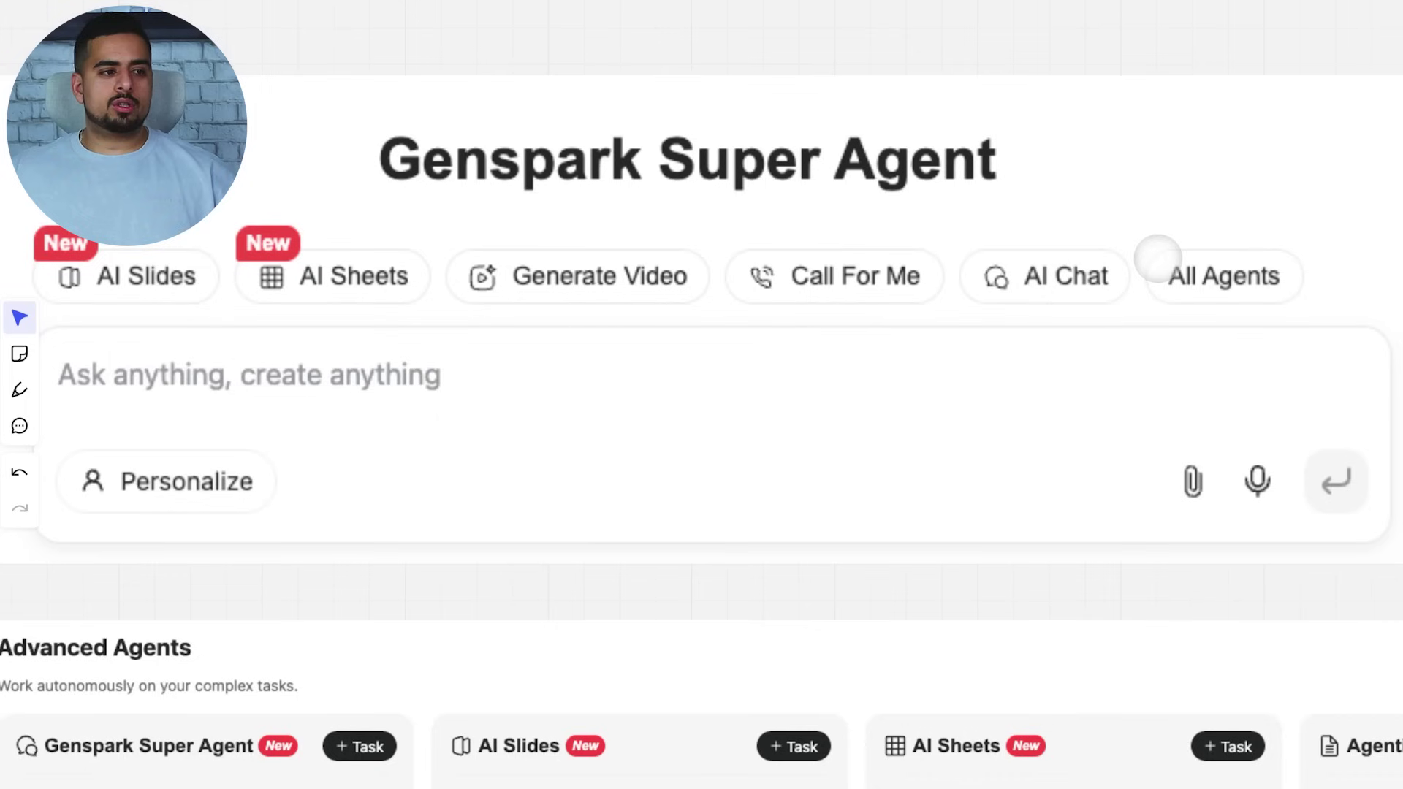
{"action": "scroll", "coordinate": [995, 162], "scroll_direction": "down", "scroll_amount": 3}
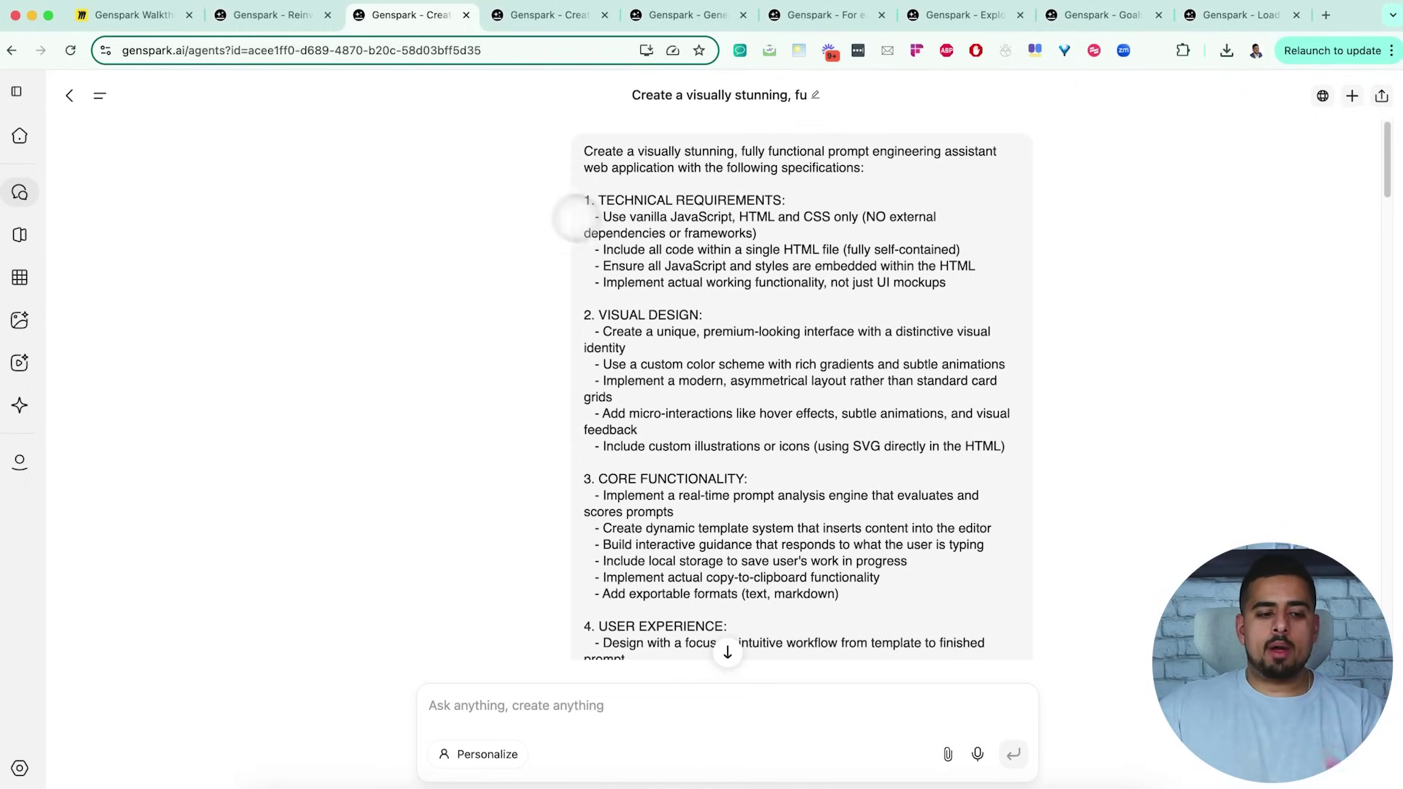
{"action": "scroll", "coordinate": [840, 248], "scroll_direction": "up", "scroll_amount": 5}
{"action": "scroll", "coordinate": [833, 248], "scroll_direction": "down", "scroll_amount": 5}
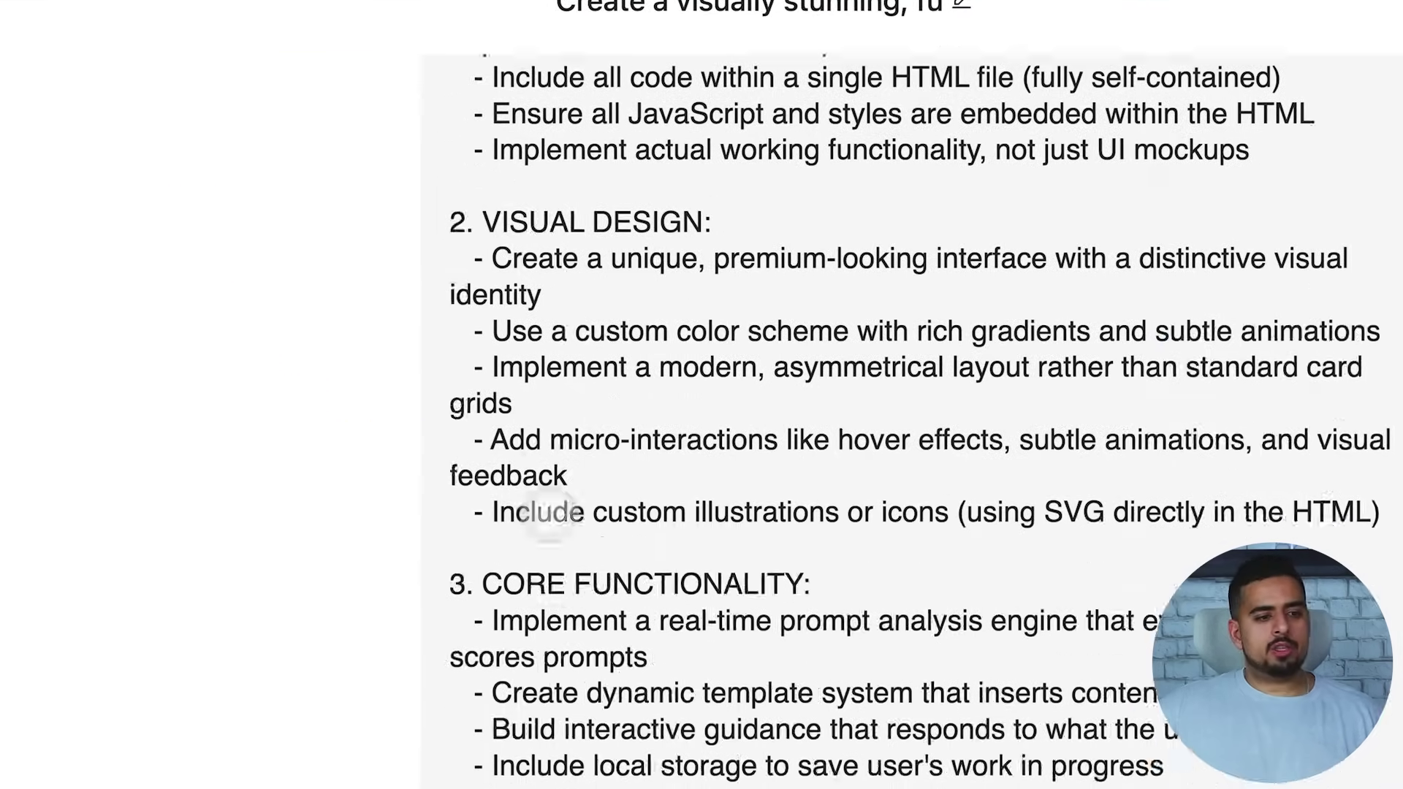
{"action": "scroll", "coordinate": [548, 519], "scroll_direction": "down", "scroll_amount": 4}
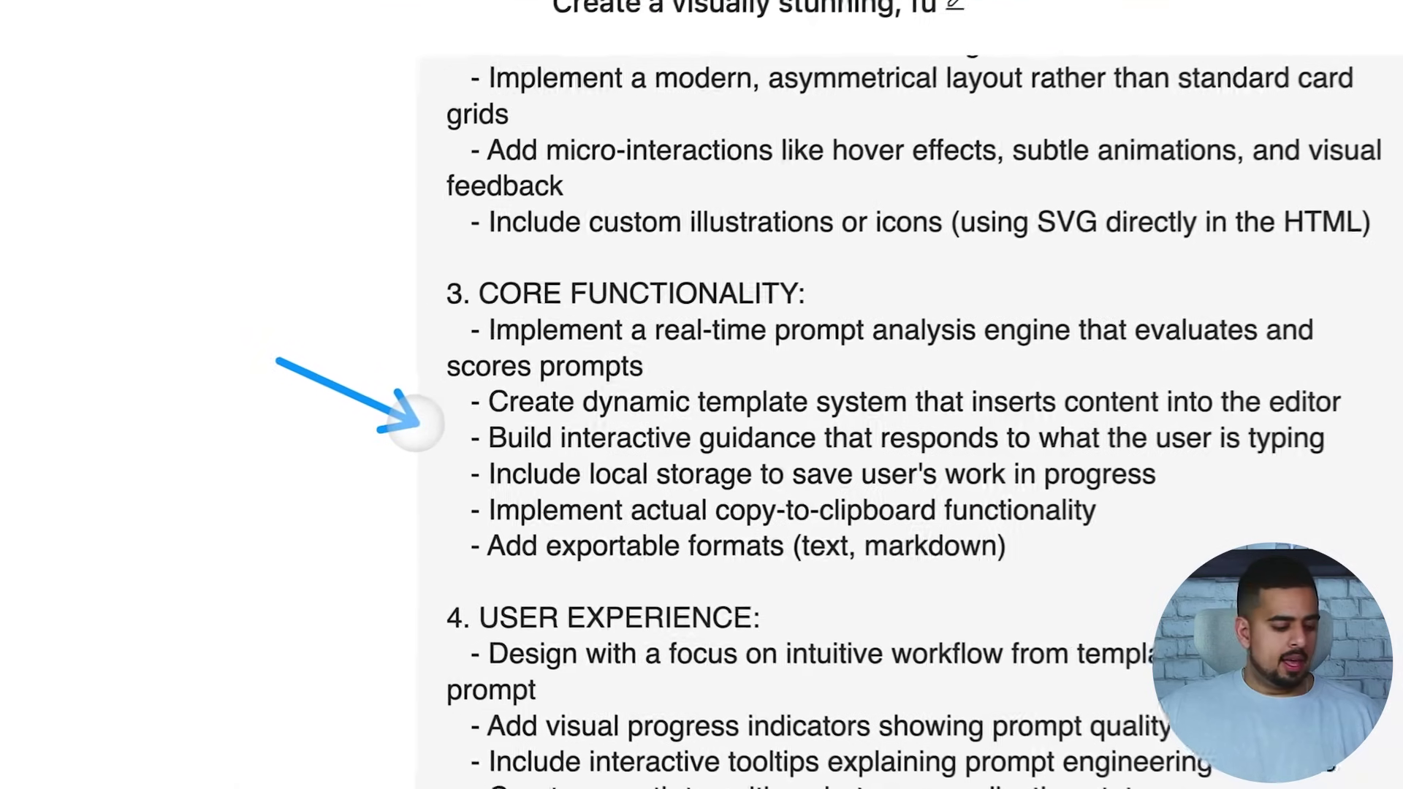
{"action": "scroll", "coordinate": [409, 431], "scroll_direction": "down", "scroll_amount": 5}
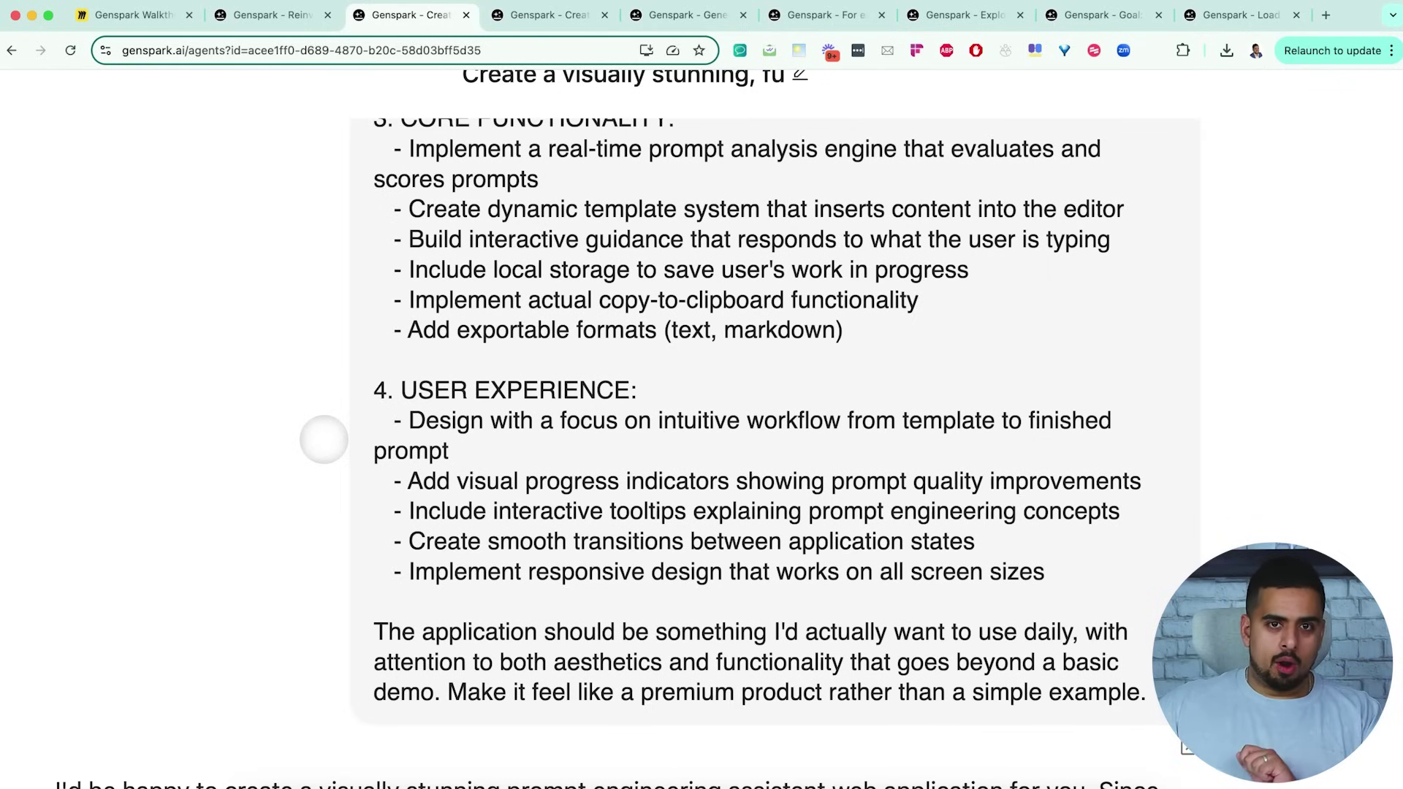
{"action": "scroll", "coordinate": [278, 314], "scroll_direction": "down", "scroll_amount": 20}
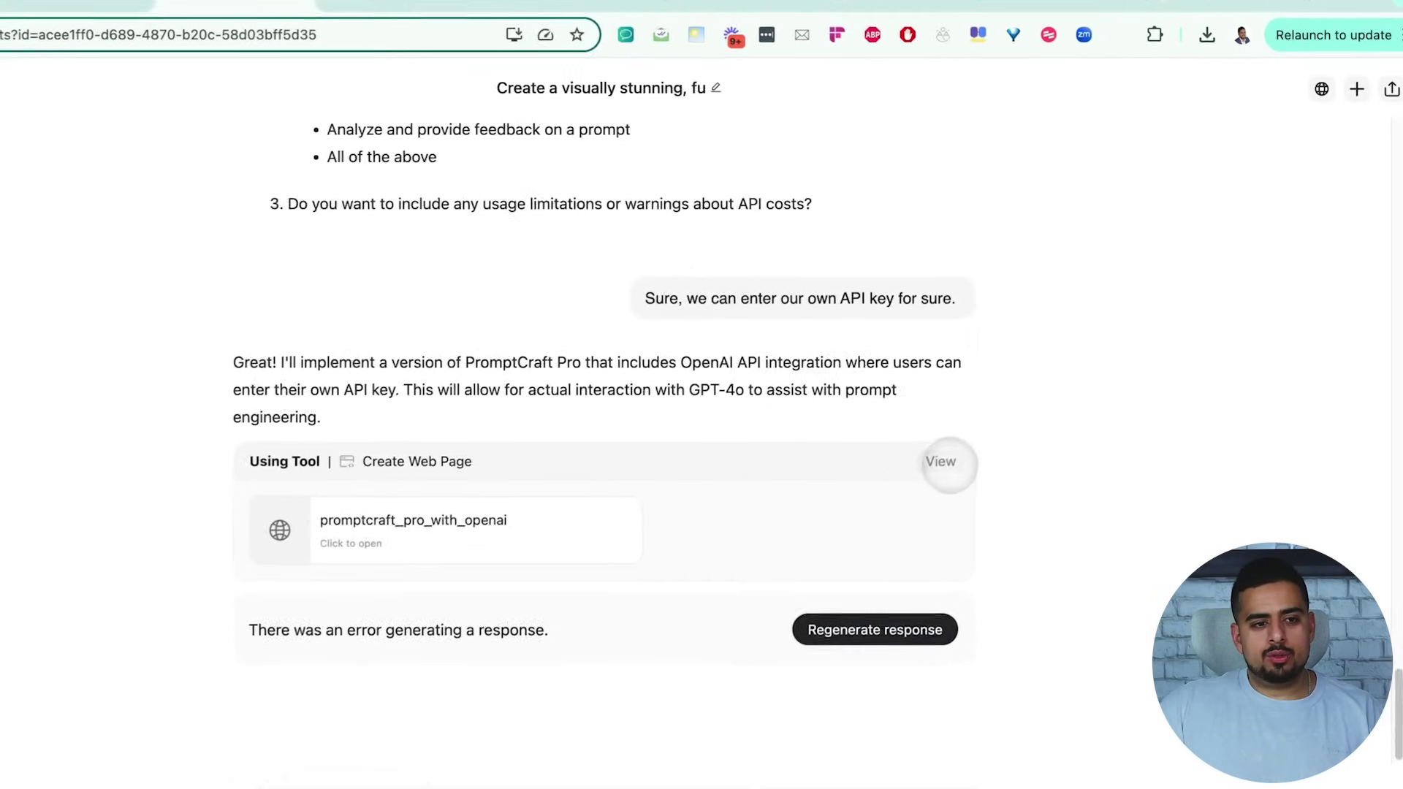
{"action": "left_click", "coordinate": [943, 462]}
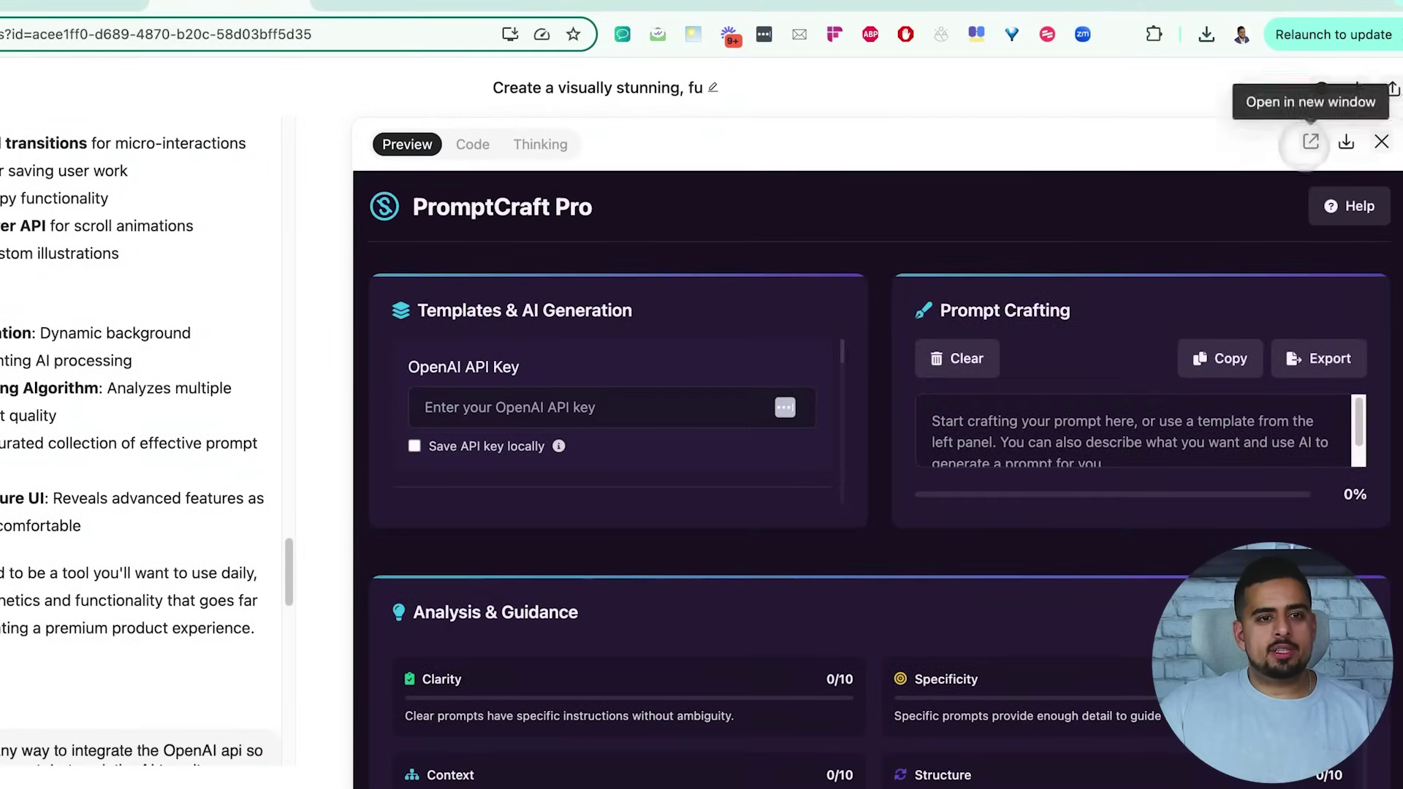
Open PromptCraft Pro full-page and load its Detailed Creative Writing template
{"action": "left_click", "coordinate": [1309, 142]}
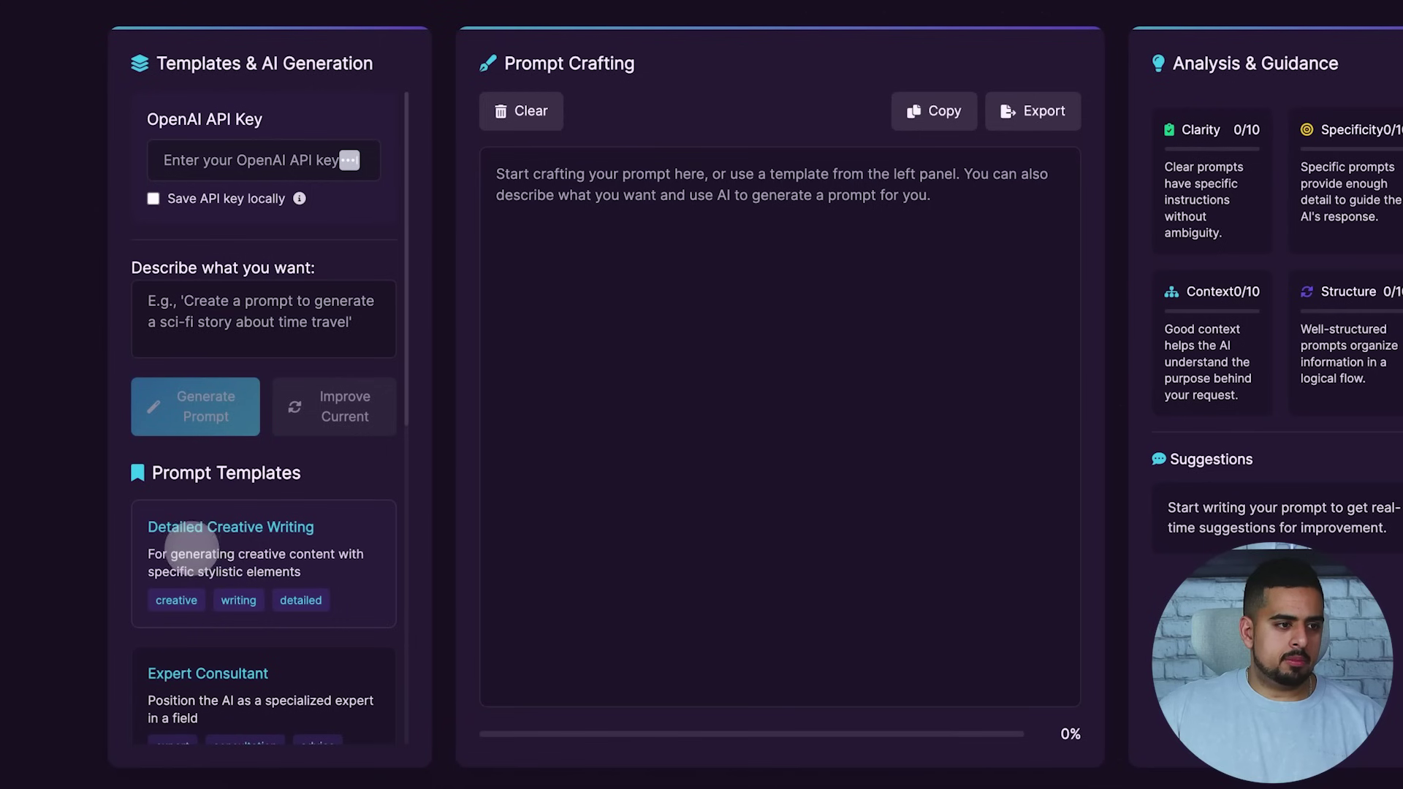
{"action": "left_click", "coordinate": [192, 548]}
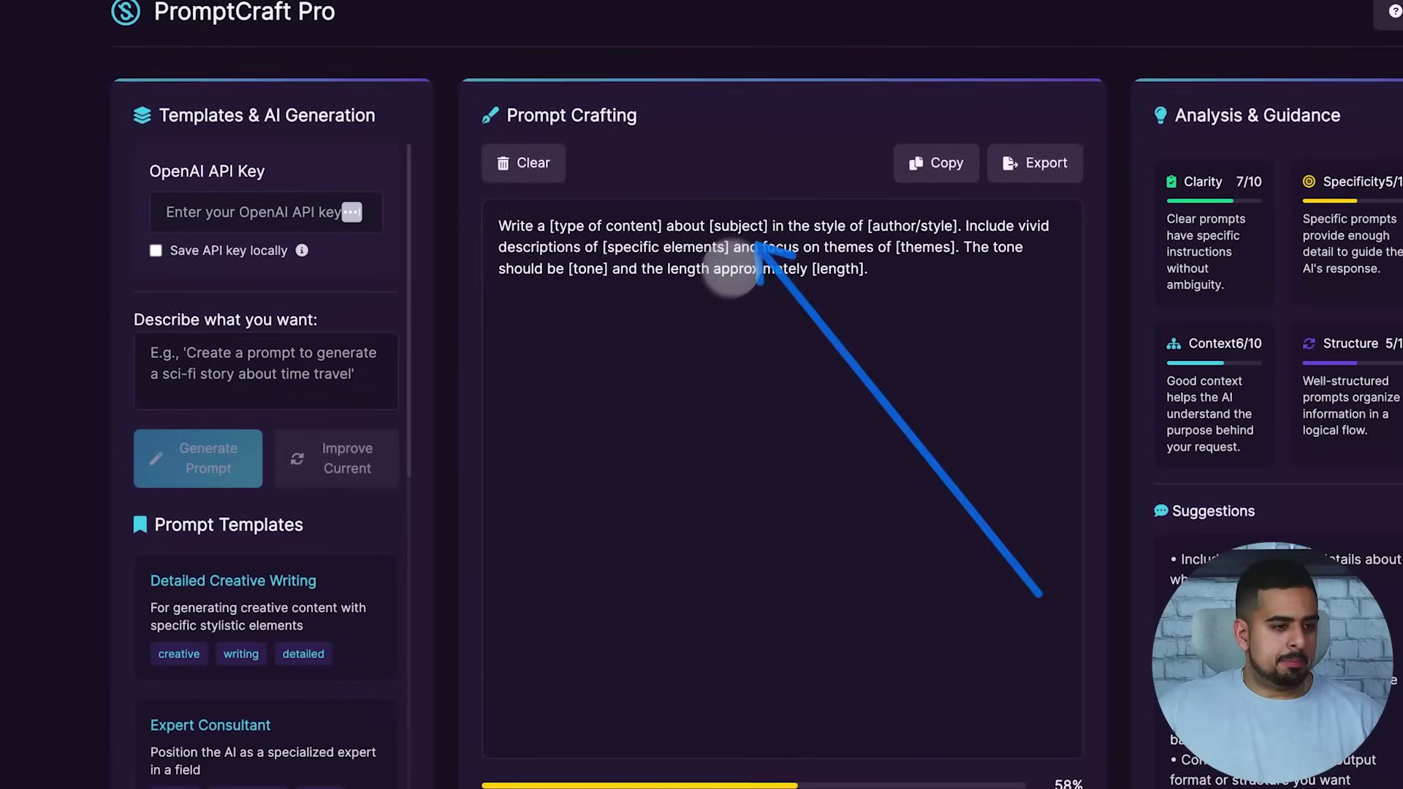
Load the Learning Guide Creator template, then close PromptCraft Pro to return to Genspark
{"action": "scroll", "coordinate": [311, 681], "scroll_direction": "down", "scroll_amount": 4}
{"action": "scroll", "coordinate": [314, 708], "scroll_direction": "down", "scroll_amount": 4}
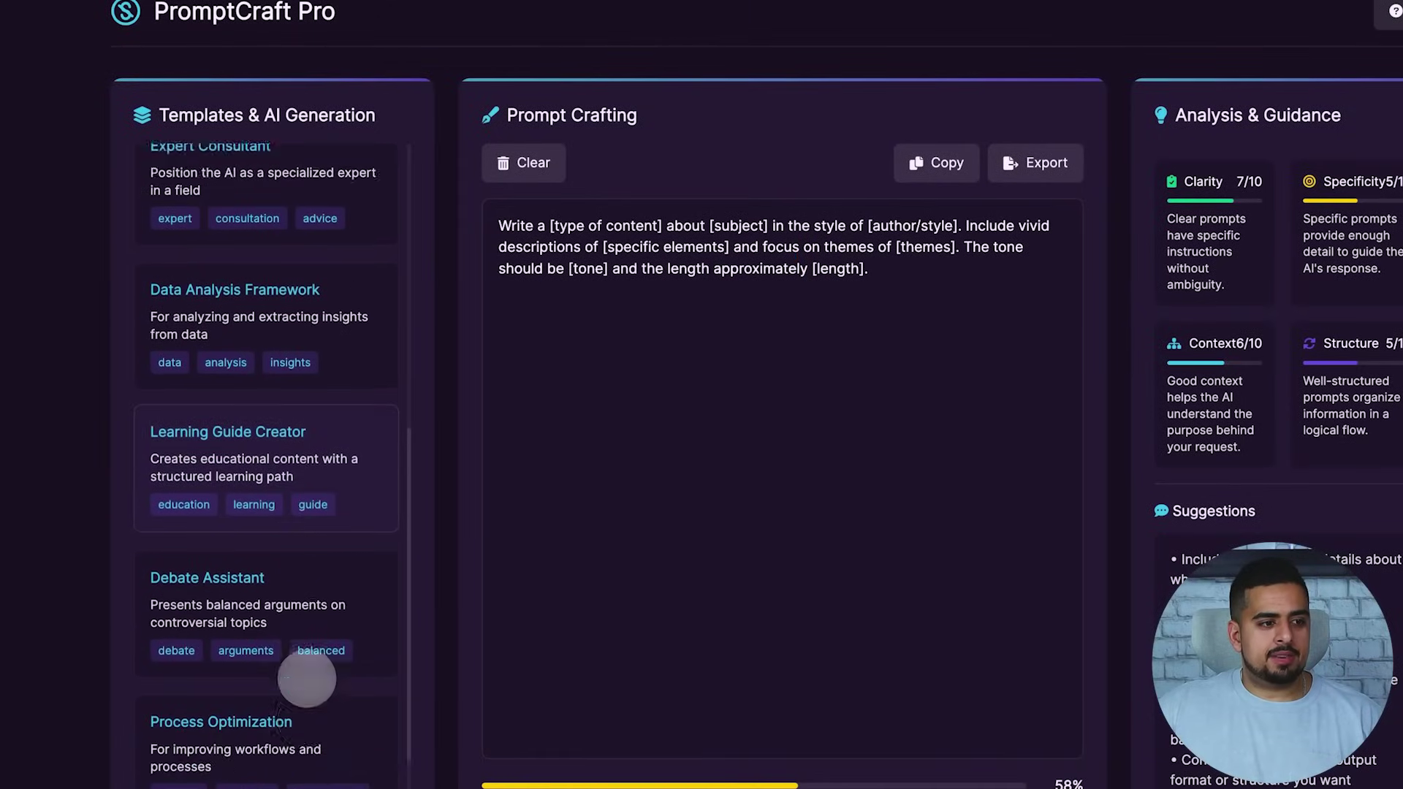
{"action": "left_click", "coordinate": [267, 409]}
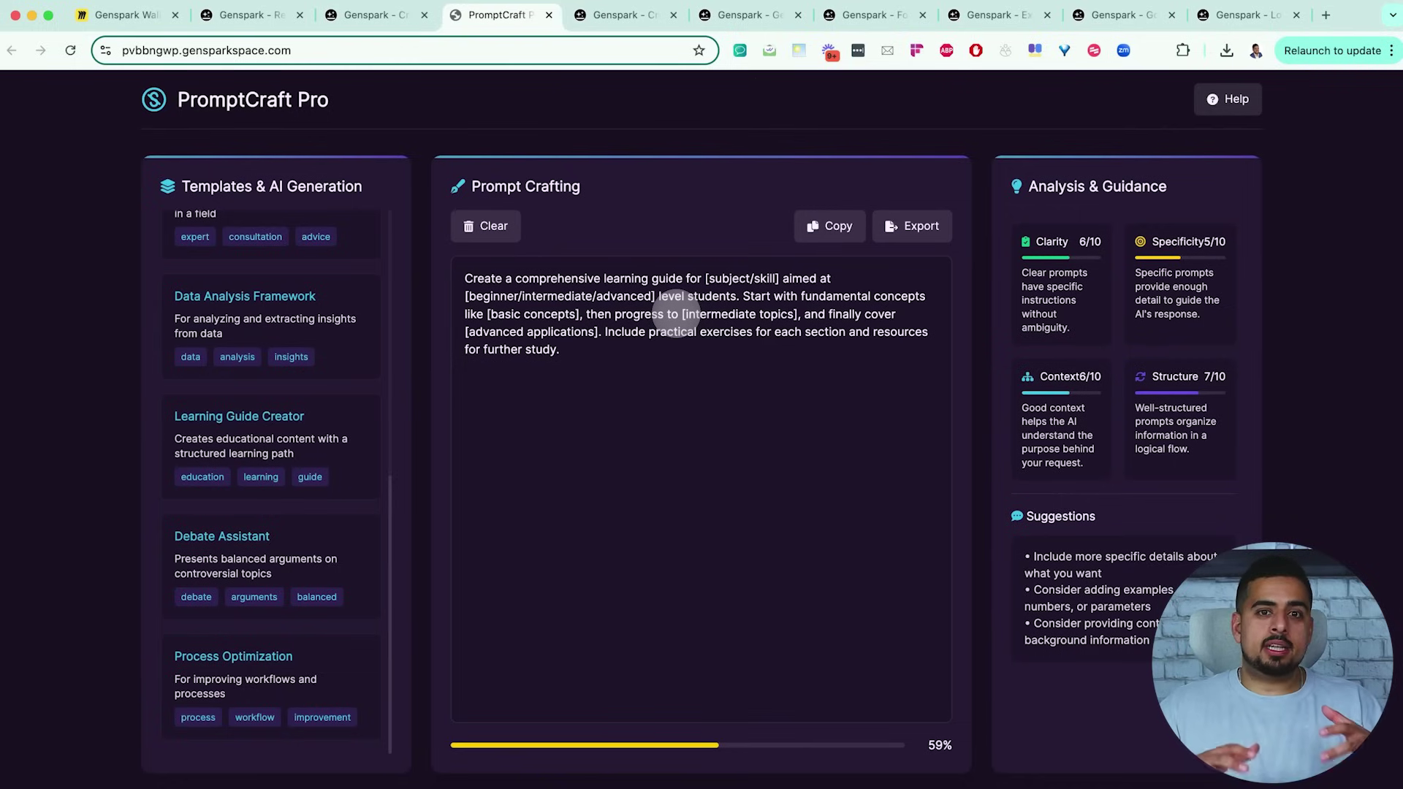
{"action": "key", "text": "super+w"}
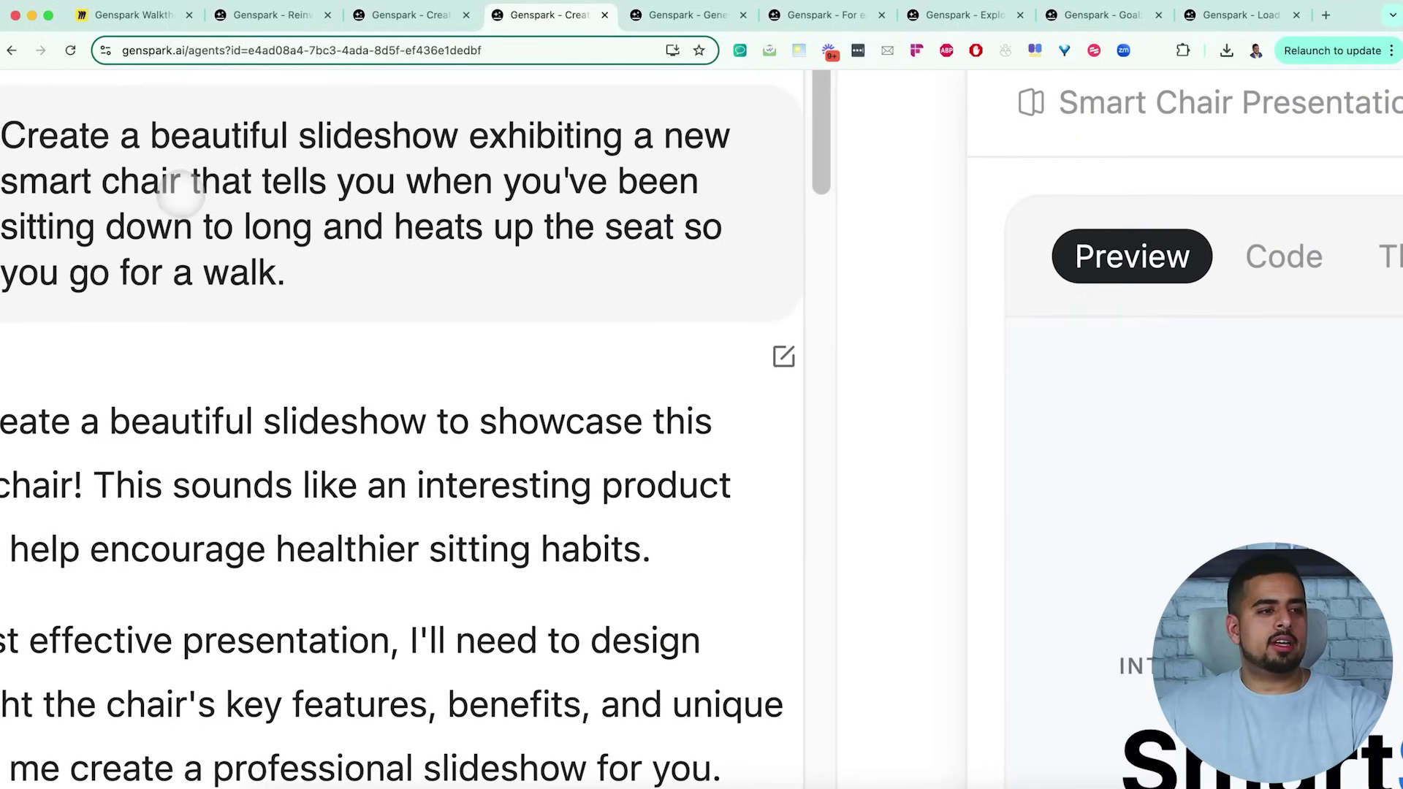
{"action": "scroll", "coordinate": [183, 194], "scroll_direction": "left", "scroll_amount": 3}
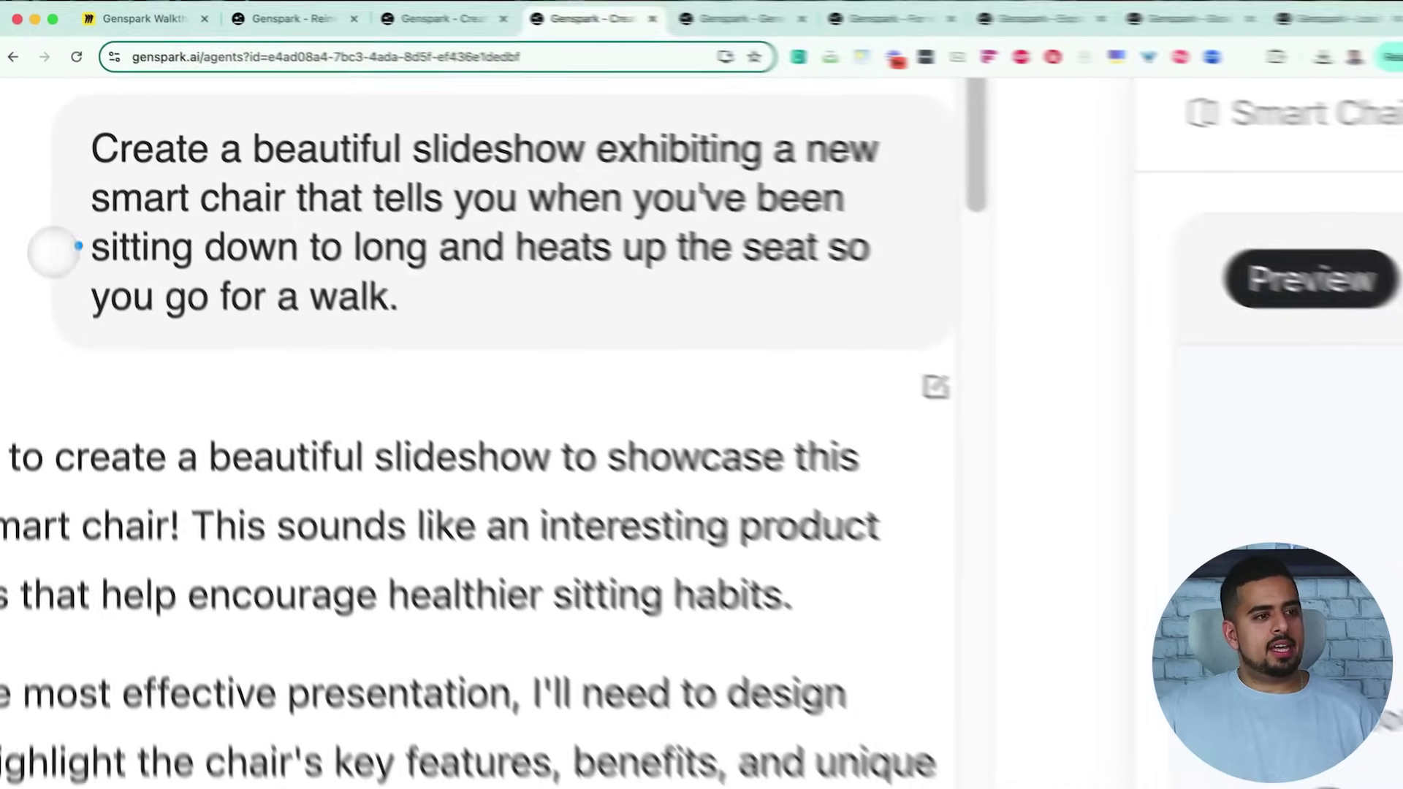
{"action": "mouse_move", "coordinate": [41, 234]}
{"action": "left_mouse_down"}
{"action": "mouse_move", "coordinate": [92, 186]}
{"action": "mouse_move", "coordinate": [486, 144]}
{"action": "left_mouse_up"}
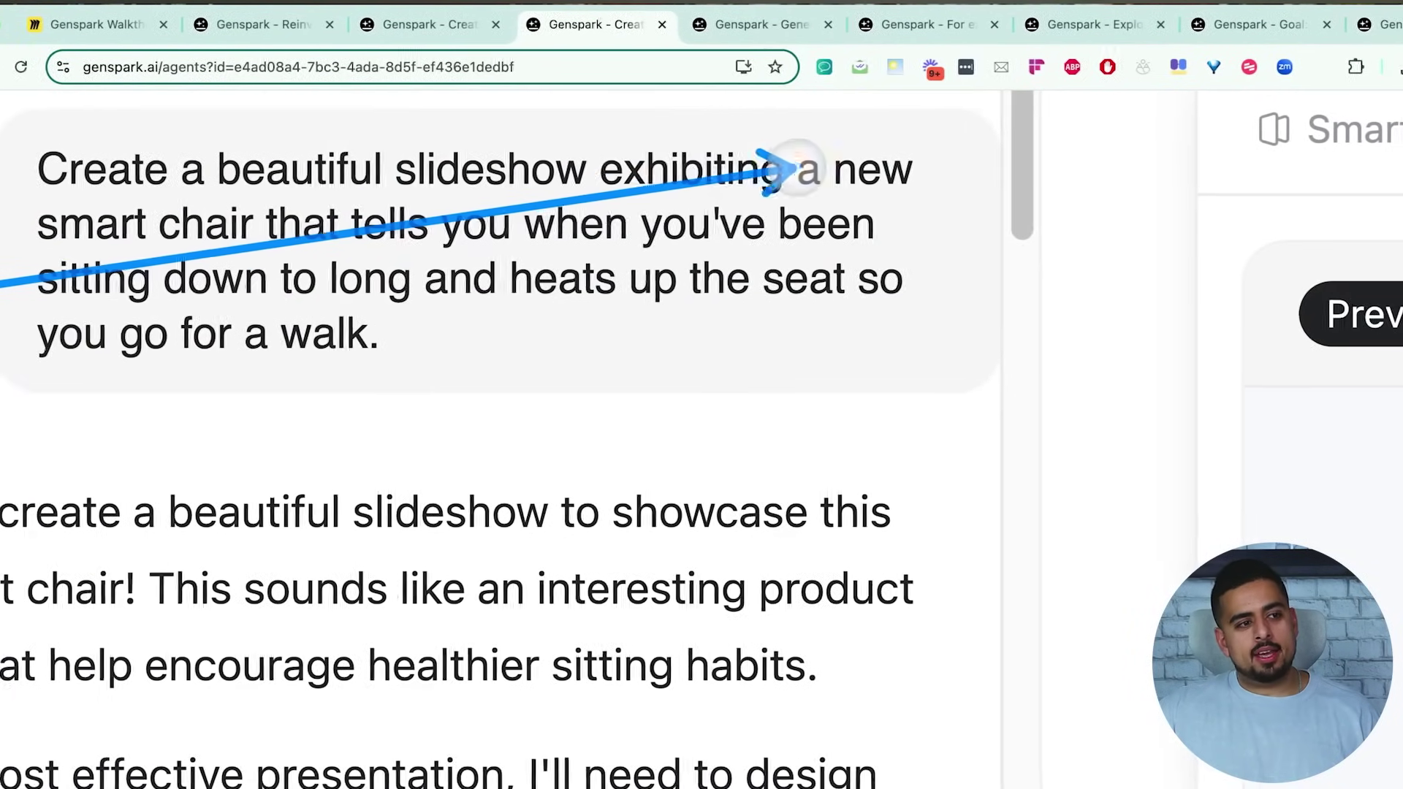
{"action": "mouse_move", "coordinate": [49, 287]}
{"action": "left_mouse_down"}
{"action": "mouse_move", "coordinate": [66, 252]}
{"action": "mouse_move", "coordinate": [94, 248]}
{"action": "mouse_move", "coordinate": [73, 219]}
{"action": "mouse_move", "coordinate": [73, 232]}
{"action": "left_mouse_up"}
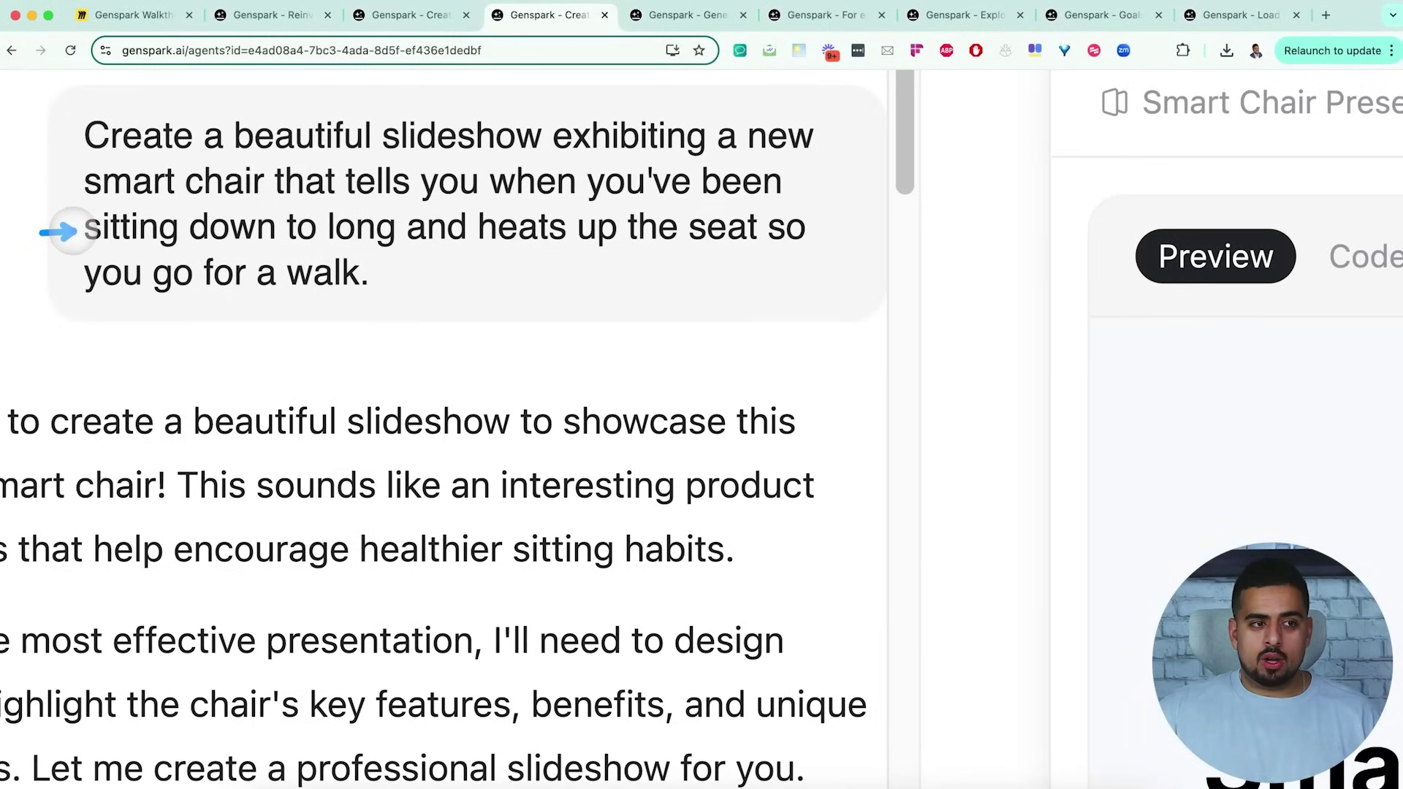
{"action": "left_click_drag", "start_coordinate": [73, 233], "coordinate": [67, 252]}
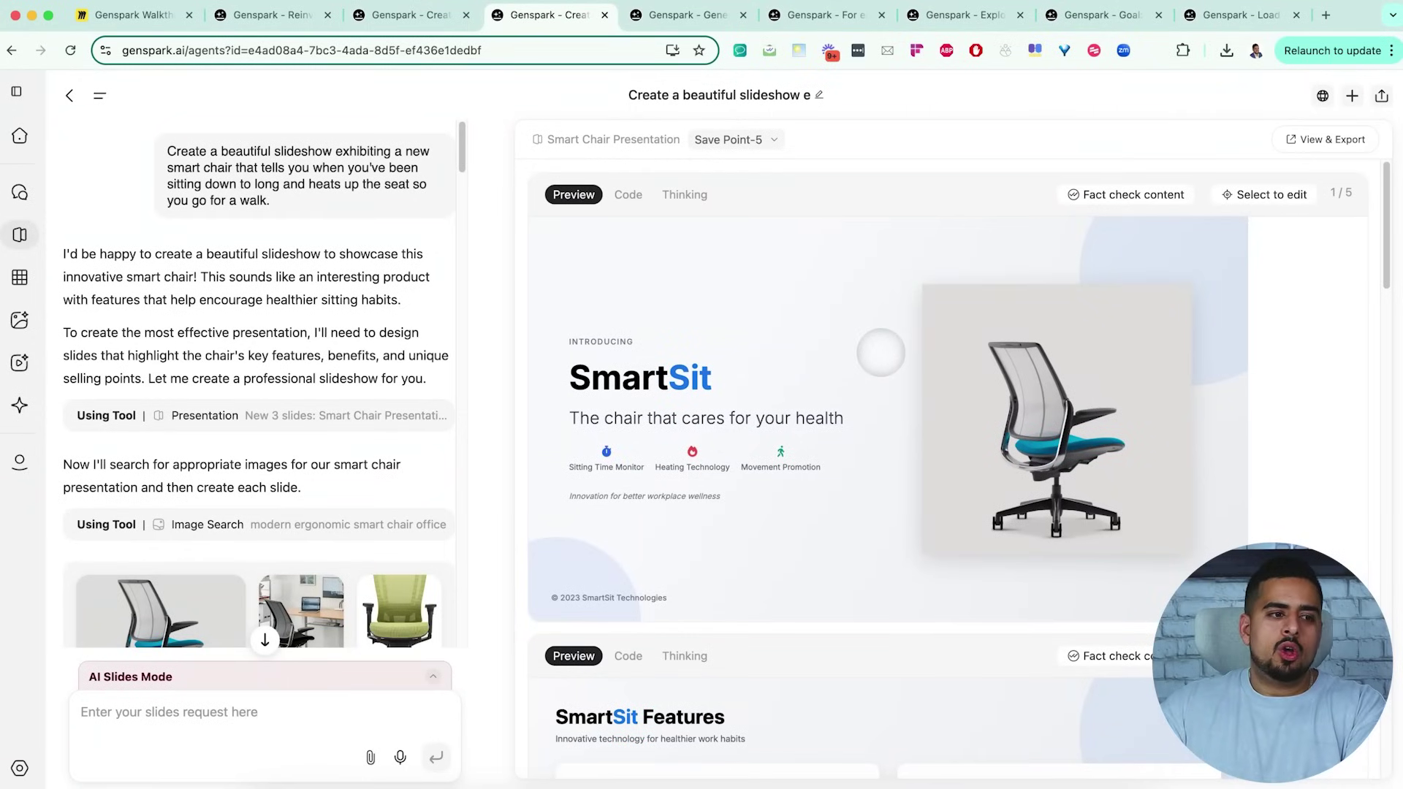
Check the HTML source of the SmartSit Features slide, then return to its rendered view
{"action": "scroll", "coordinate": [950, 438], "scroll_direction": "down", "scroll_amount": 1}
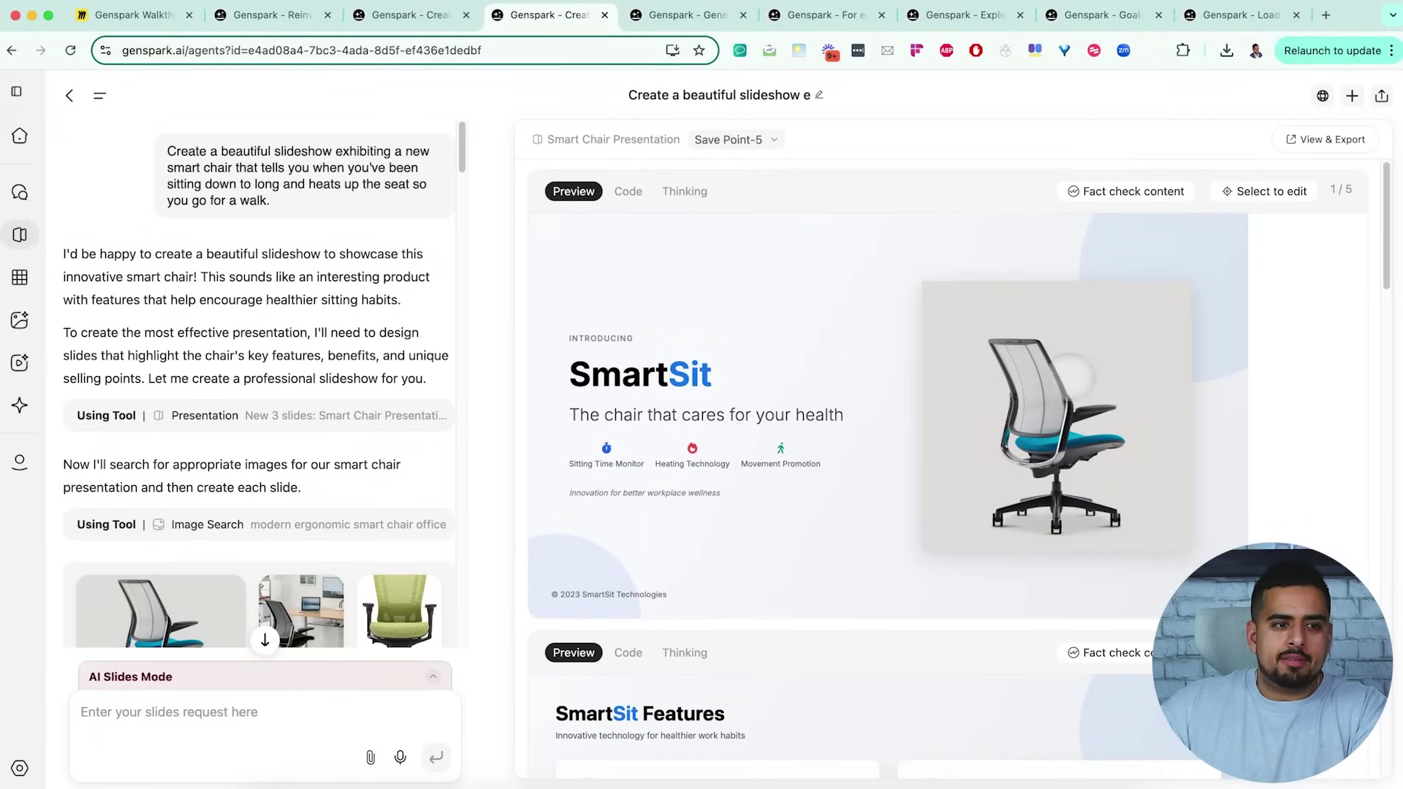
{"action": "scroll", "coordinate": [1071, 376], "scroll_direction": "down", "scroll_amount": 6}
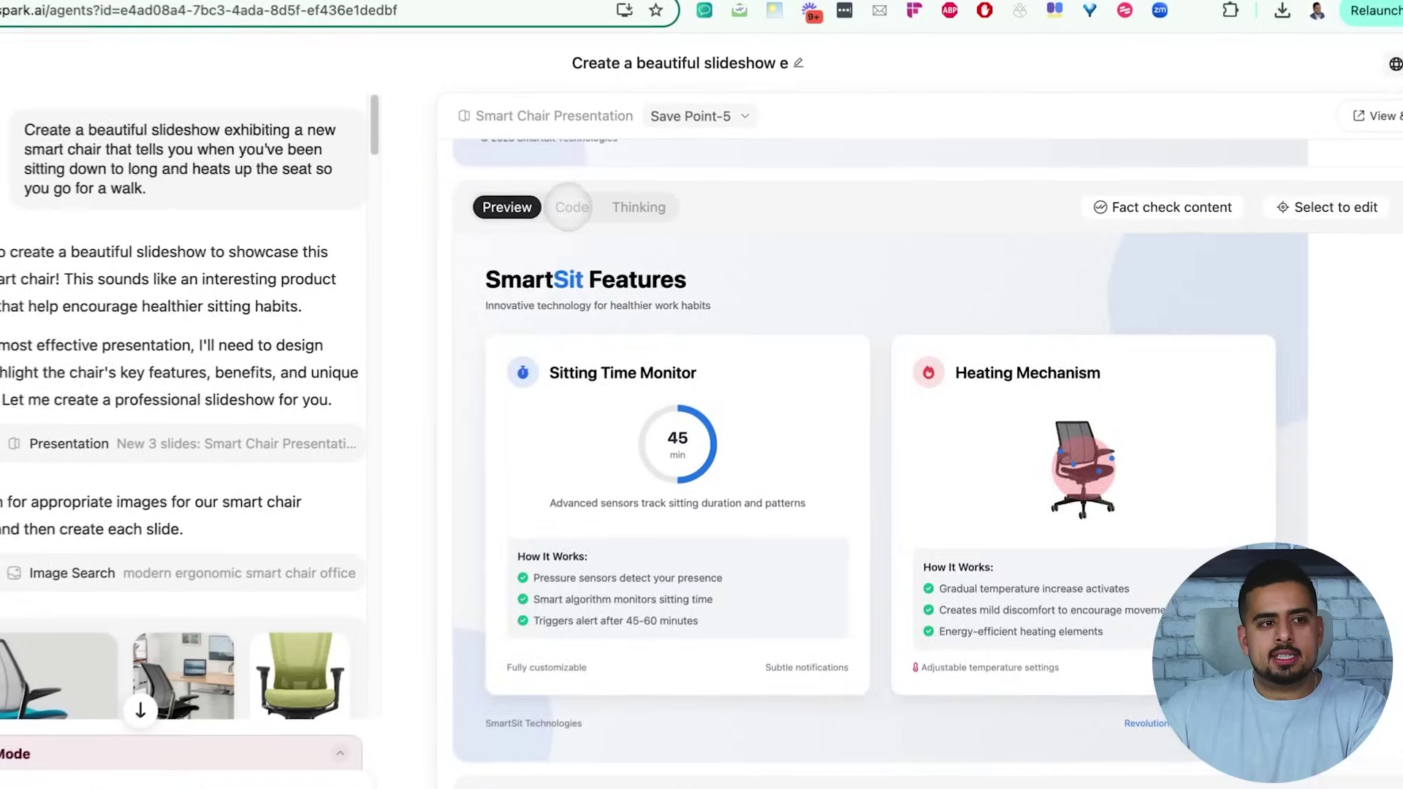
{"action": "left_click", "coordinate": [569, 207]}
{"action": "scroll", "coordinate": [641, 387], "scroll_direction": "up", "scroll_amount": 15}
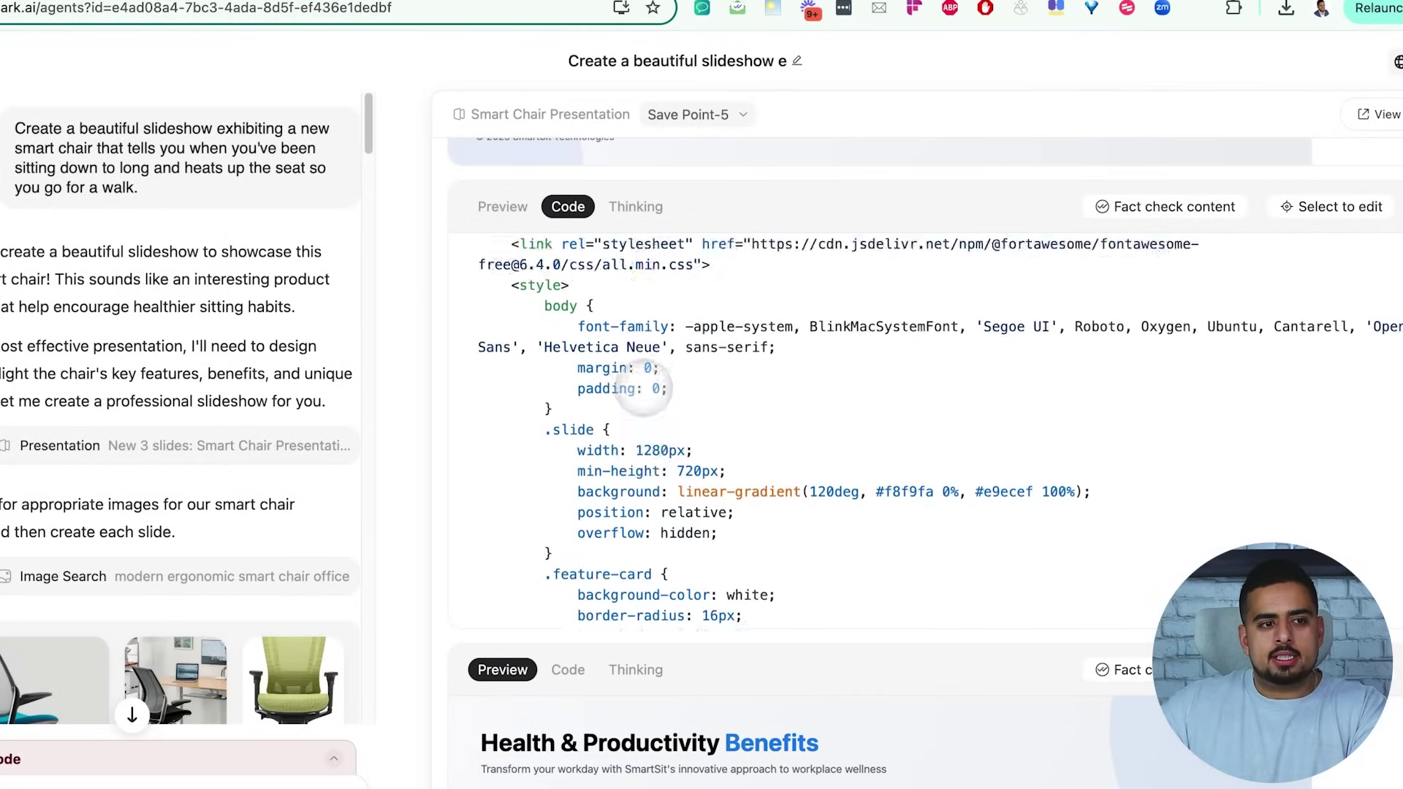
{"action": "scroll", "coordinate": [641, 389], "scroll_direction": "up", "scroll_amount": 3}
{"action": "left_click", "coordinate": [503, 206]}
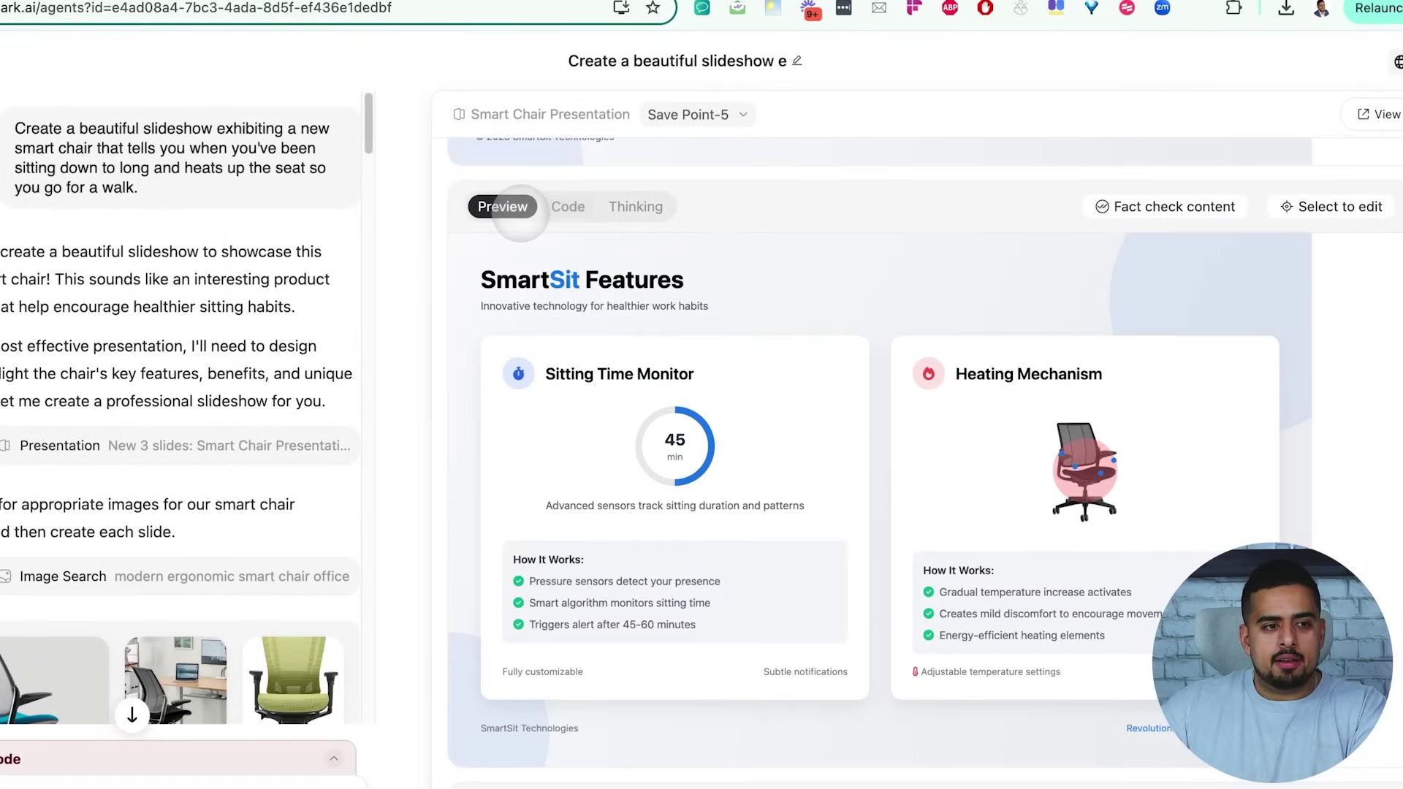
Scroll past the System Process Flow slide back to slide 1/5 and enable 'Select to edit'
{"action": "scroll", "coordinate": [743, 441], "scroll_direction": "down", "scroll_amount": 5}
{"action": "scroll", "coordinate": [743, 441], "scroll_direction": "down", "scroll_amount": 5}
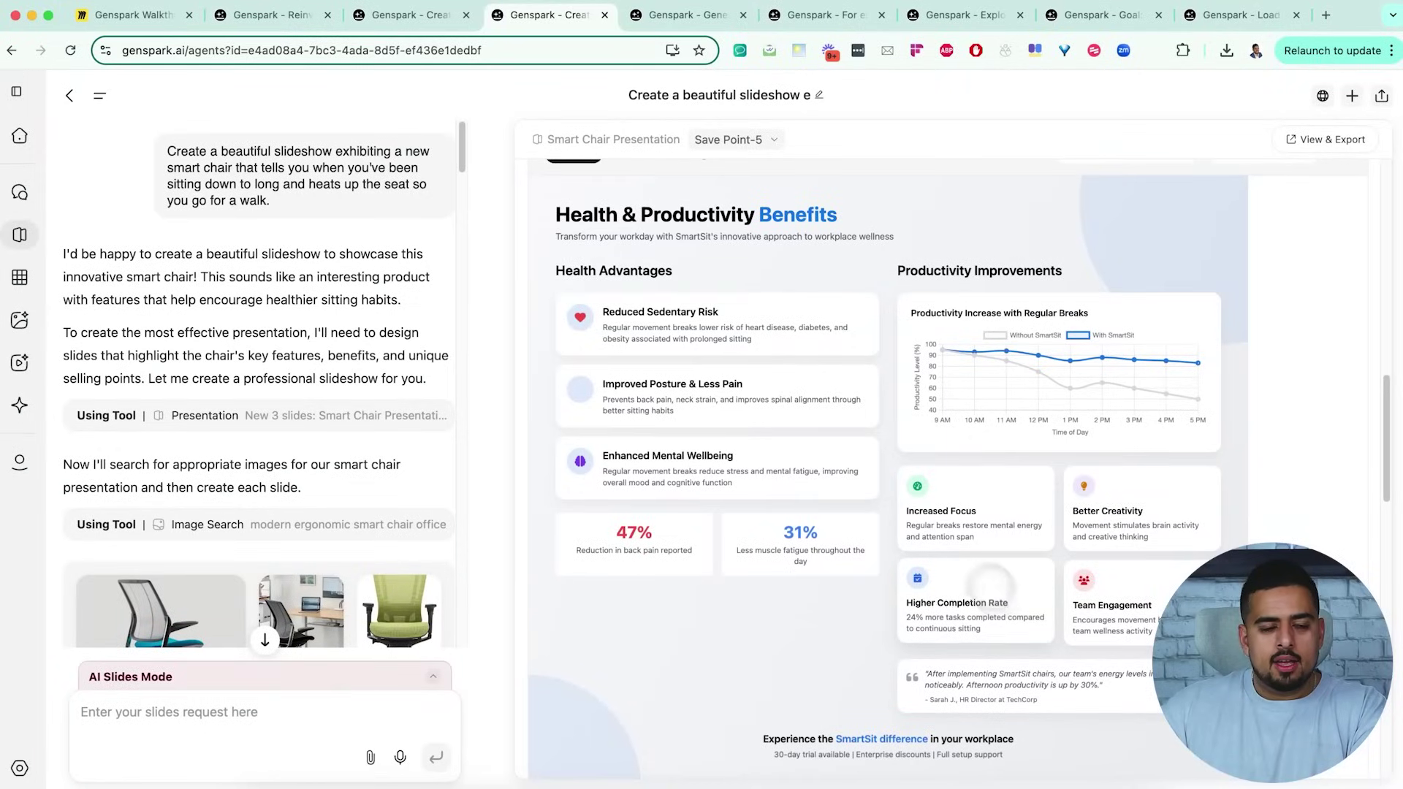
{"action": "scroll", "coordinate": [950, 511], "scroll_direction": "down", "scroll_amount": 8}
{"action": "scroll", "coordinate": [879, 514], "scroll_direction": "down", "scroll_amount": 3}
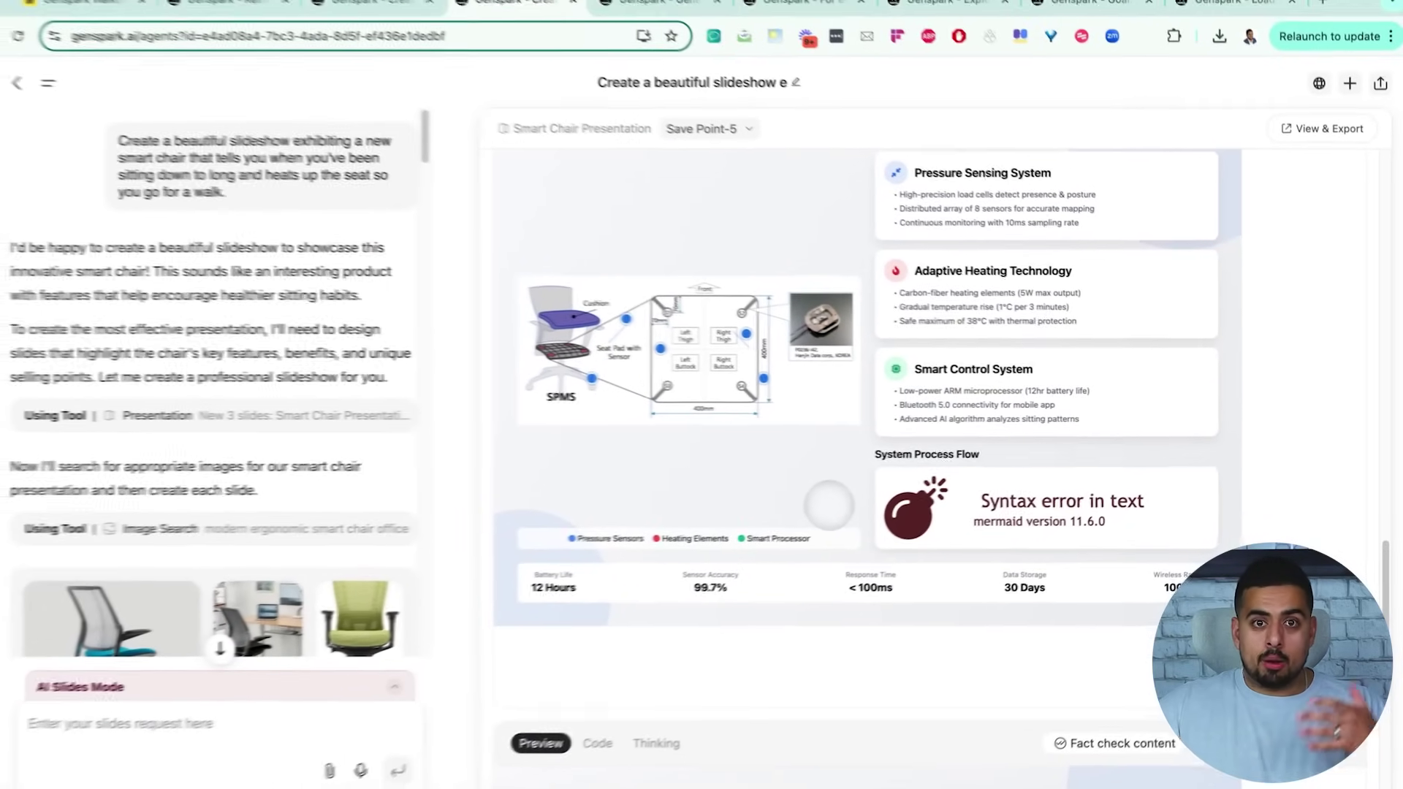
{"action": "scroll", "coordinate": [729, 522], "scroll_direction": "down", "scroll_amount": 5}
{"action": "scroll", "coordinate": [826, 503], "scroll_direction": "down", "scroll_amount": 3}
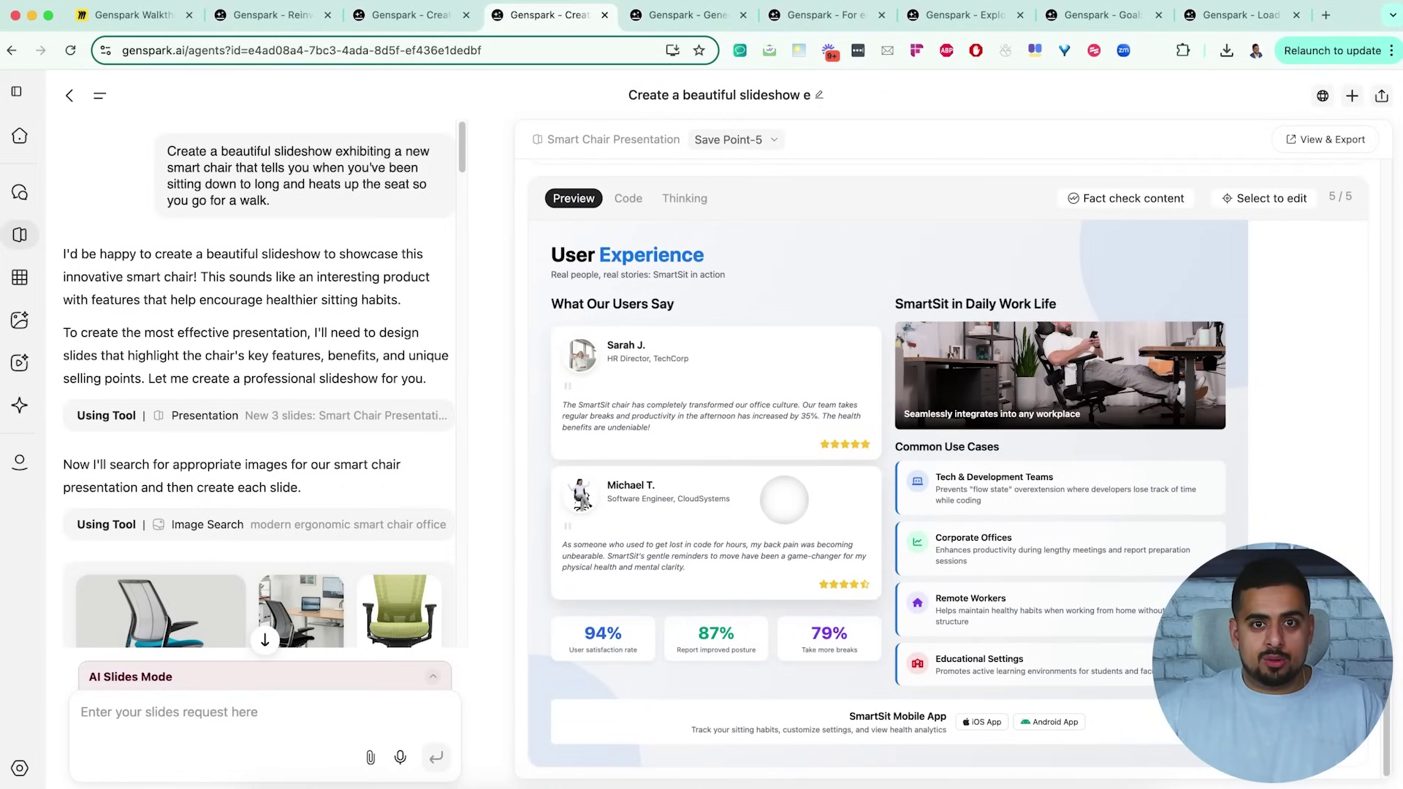
{"action": "scroll", "coordinate": [784, 500], "scroll_direction": "up", "scroll_amount": 20}
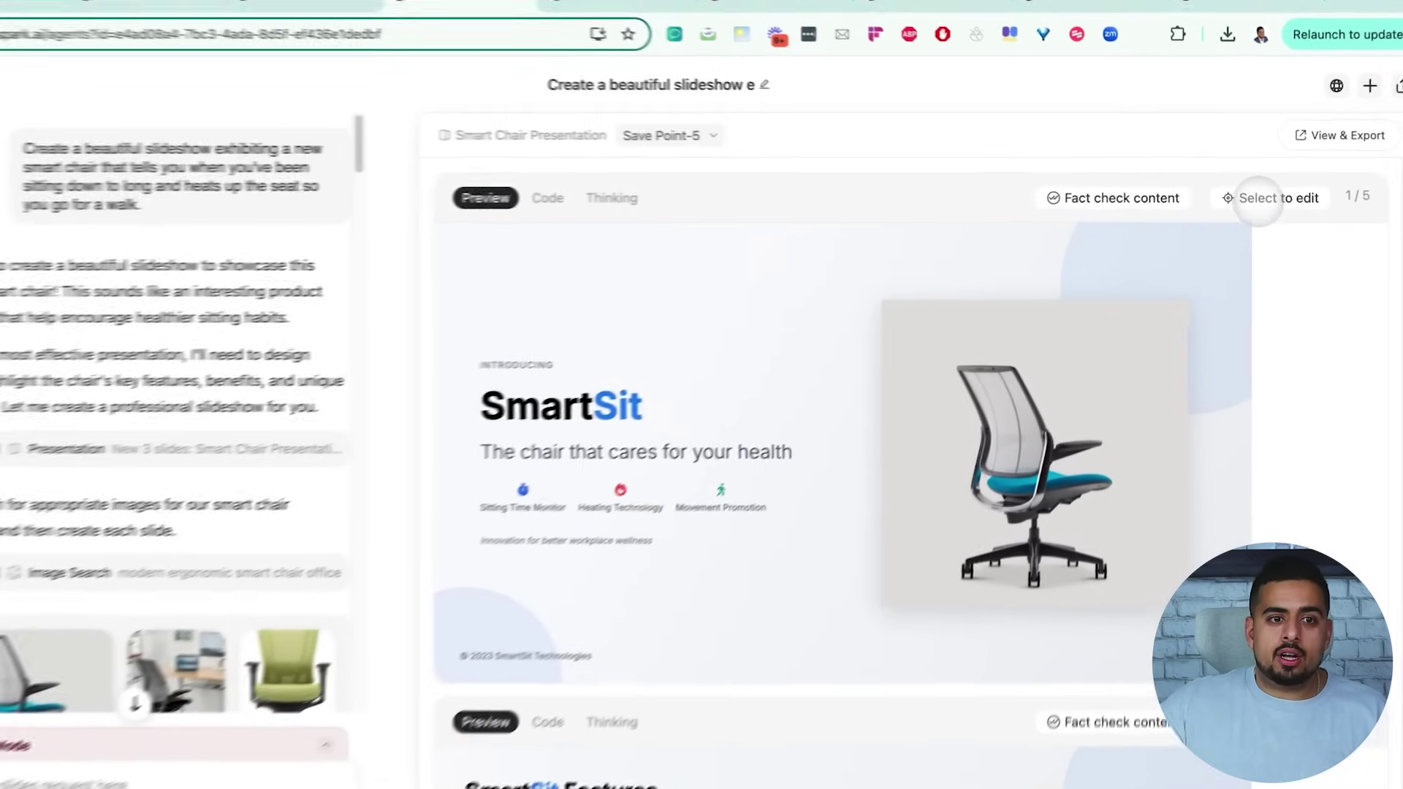
{"action": "left_click", "coordinate": [1262, 195]}
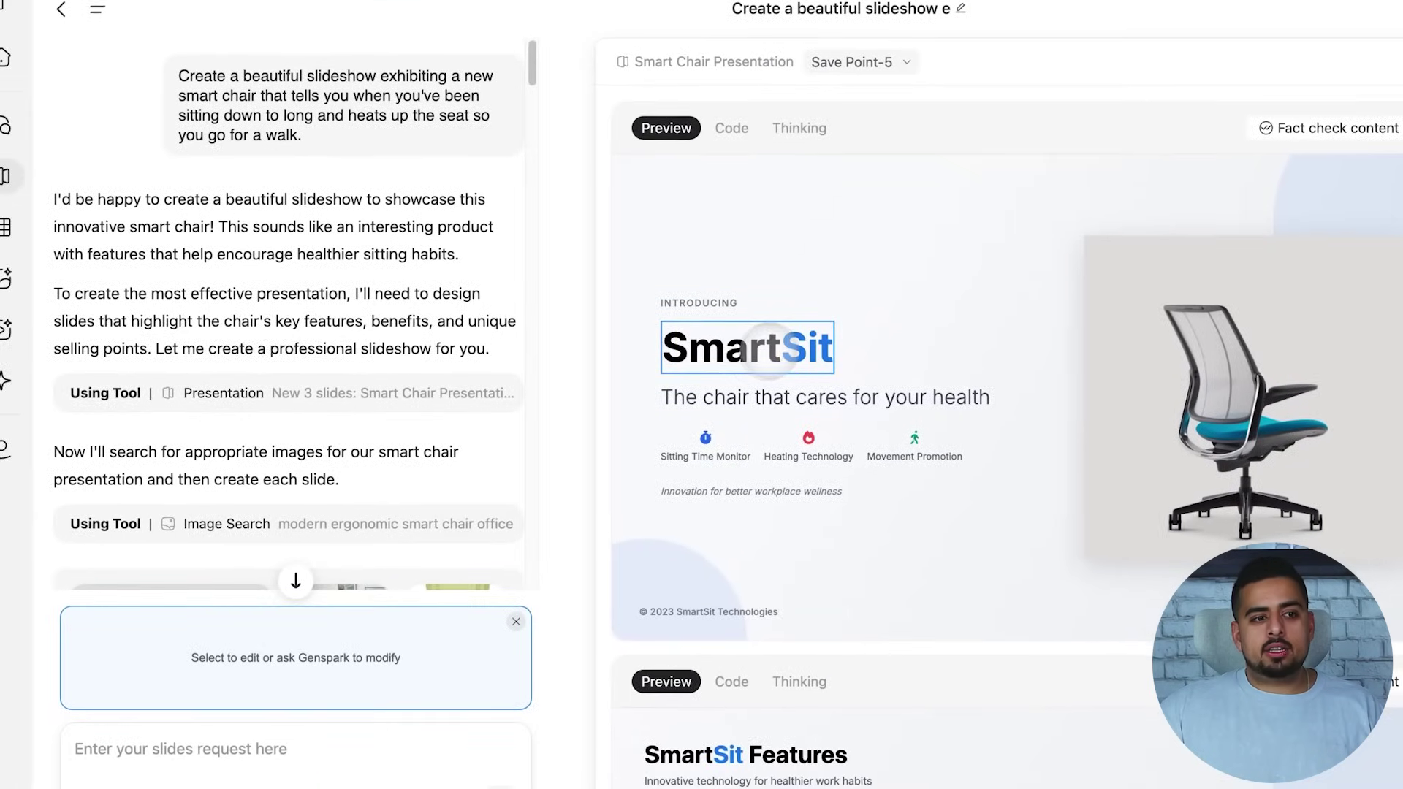
Append '2' to the SmartSit title, remove it again, and open the deck via View & Export
{"action": "left_click", "coordinate": [526, 418]}
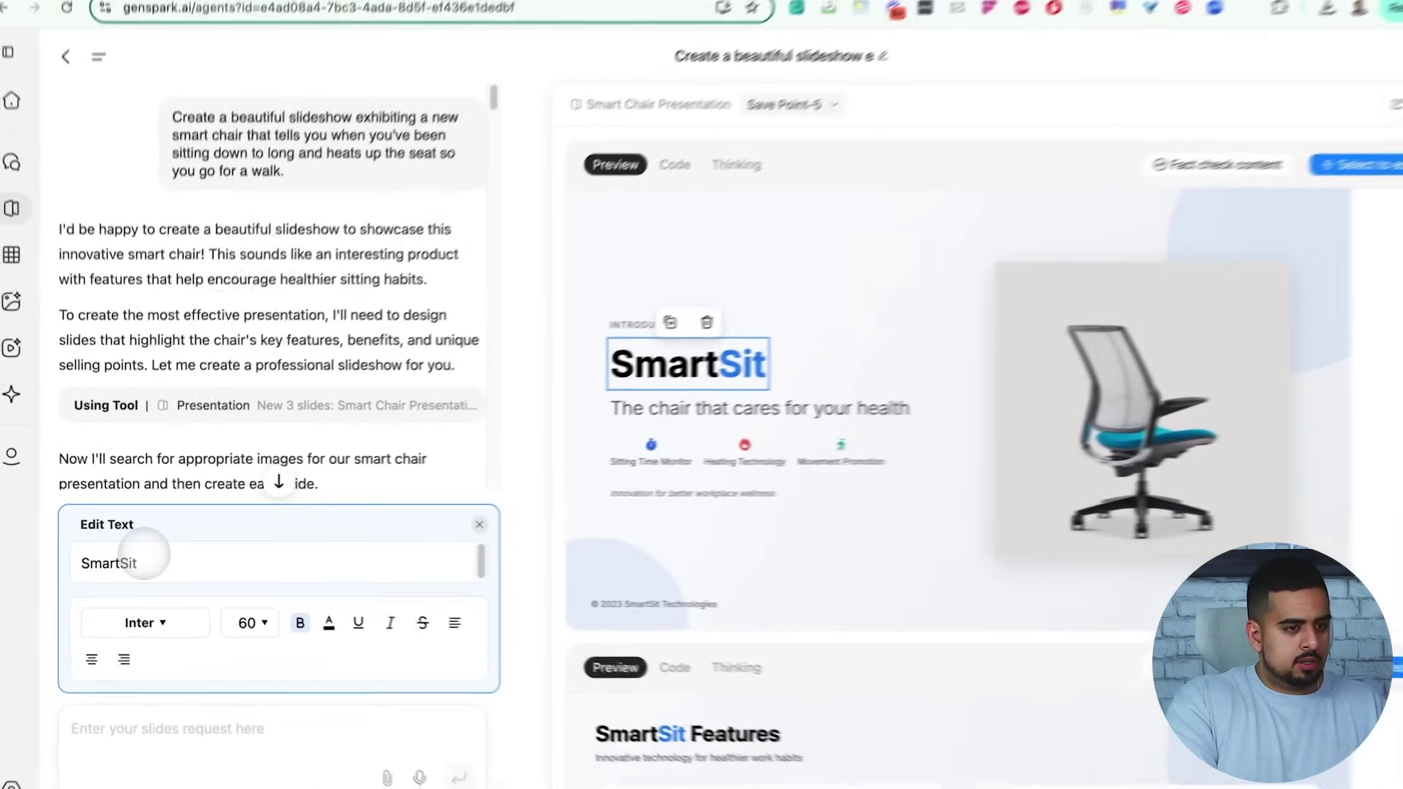
{"action": "type", "text": "2"}
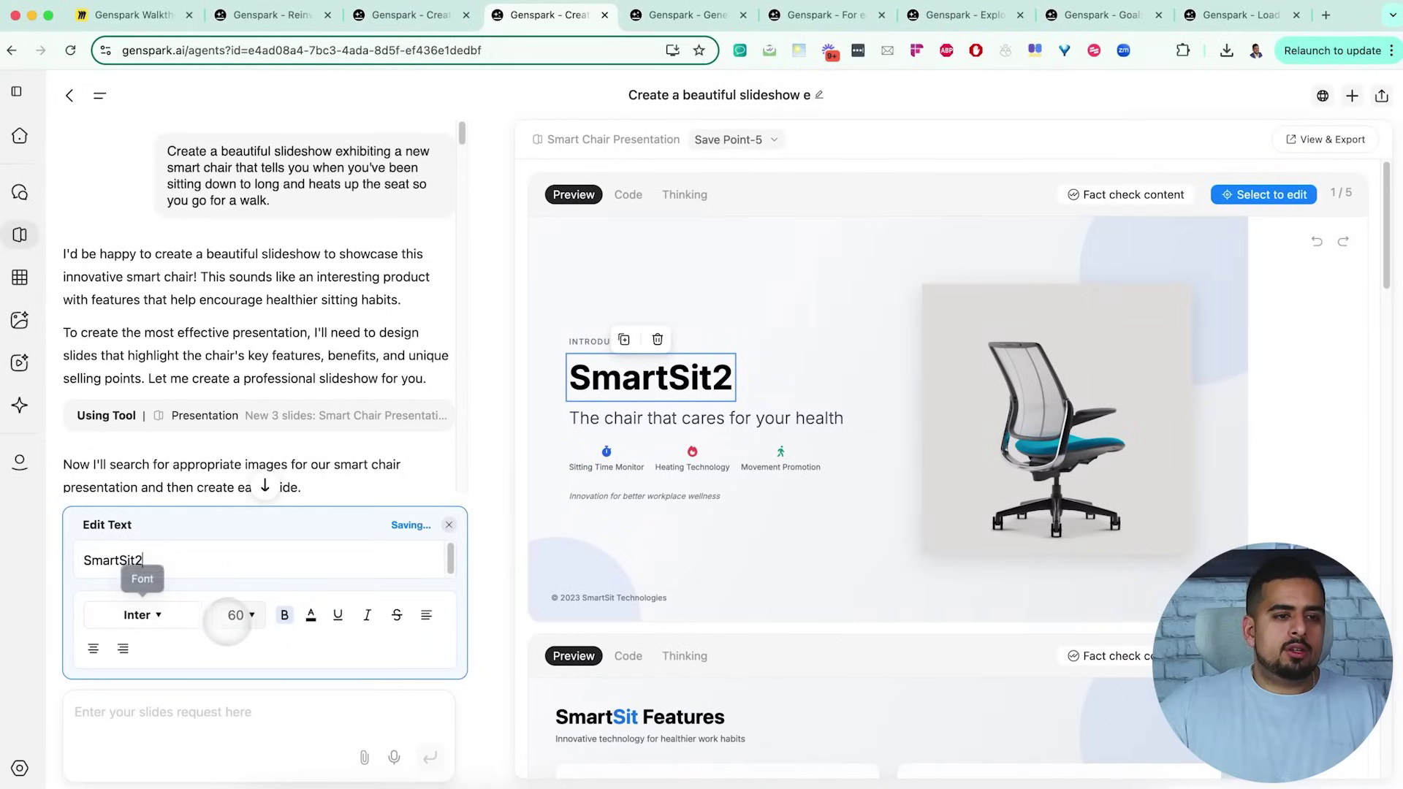
{"action": "key", "text": "BackSpace"}
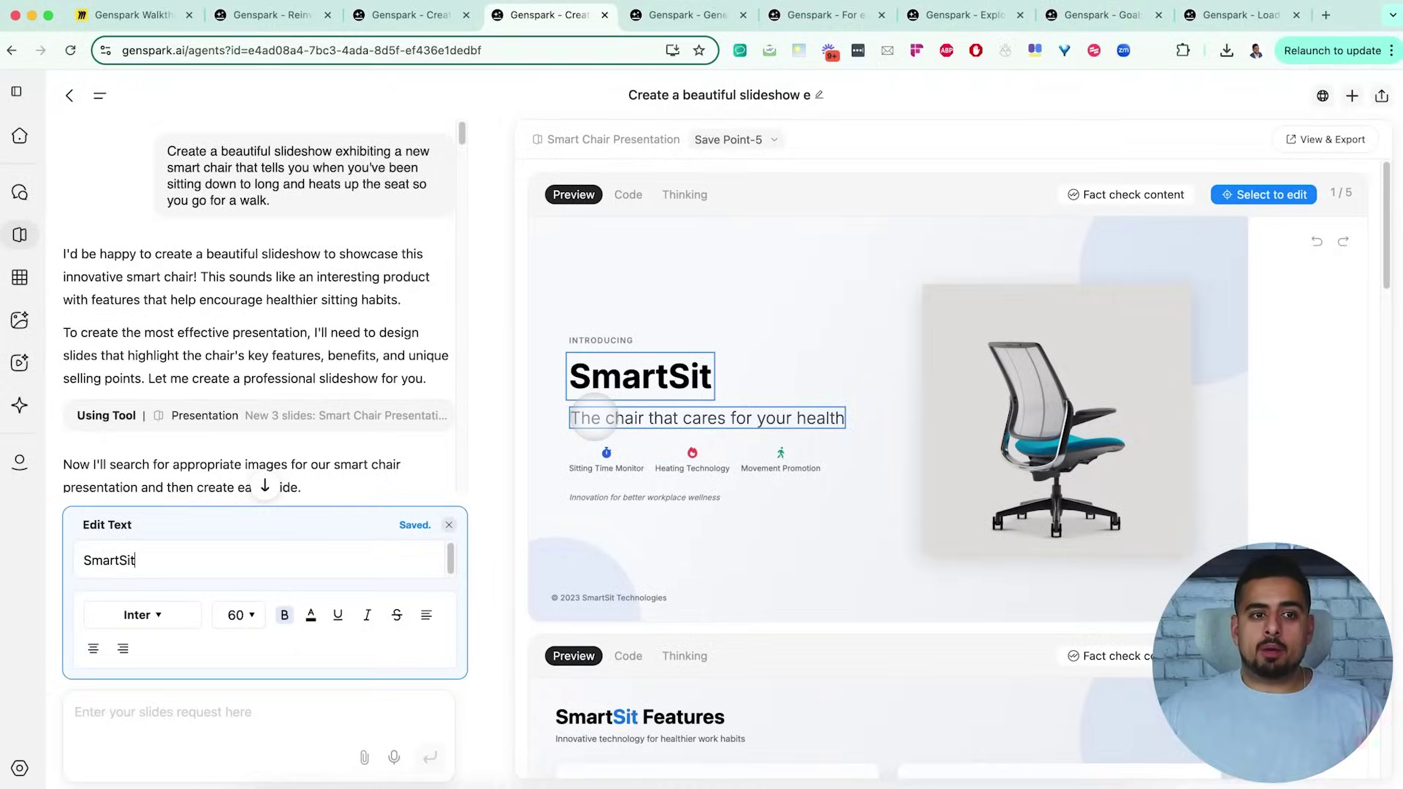
{"action": "left_click", "coordinate": [1284, 146]}
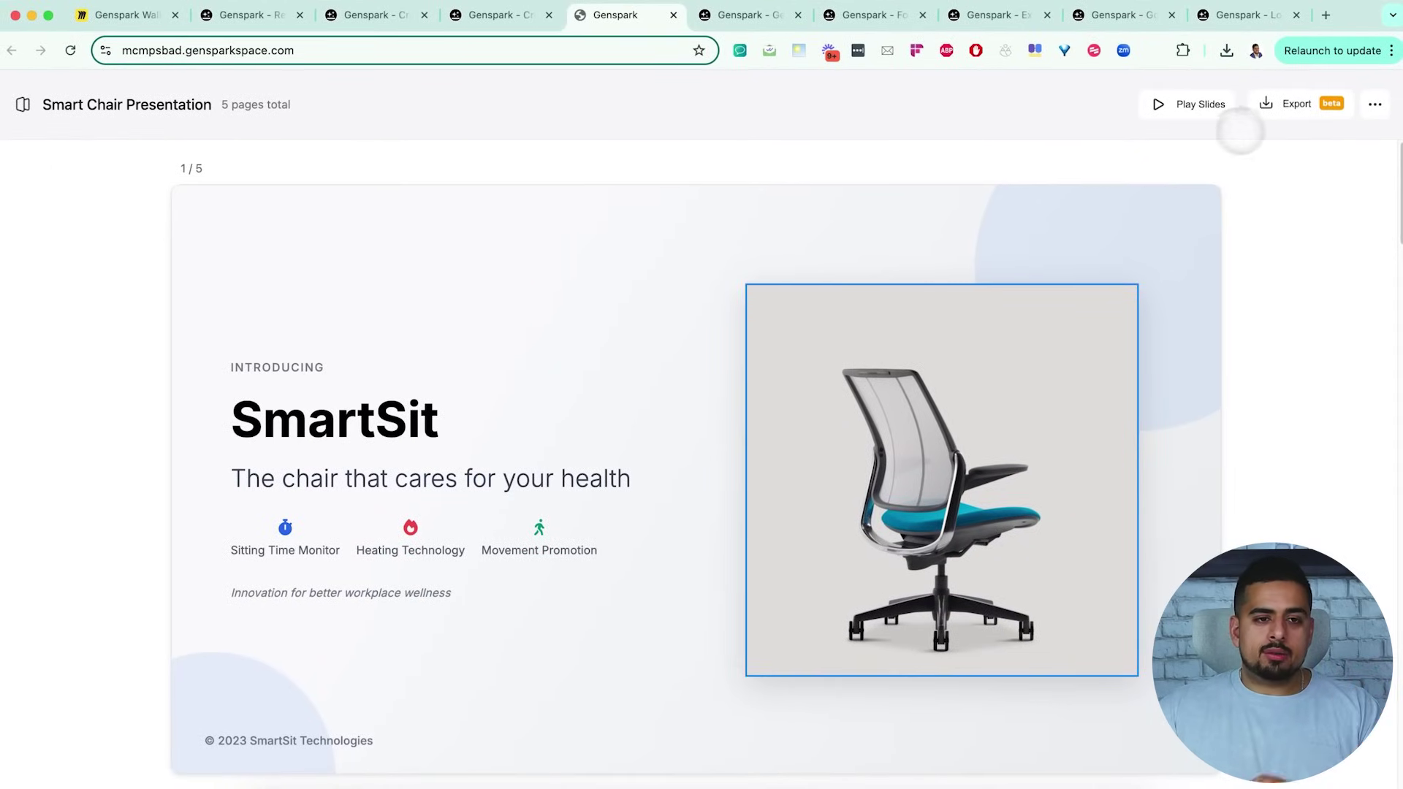
Export the Smart Chair Presentation as a PDF and close the presentation tab
{"action": "left_click", "coordinate": [1282, 104]}
{"action": "left_click", "coordinate": [1293, 147]}
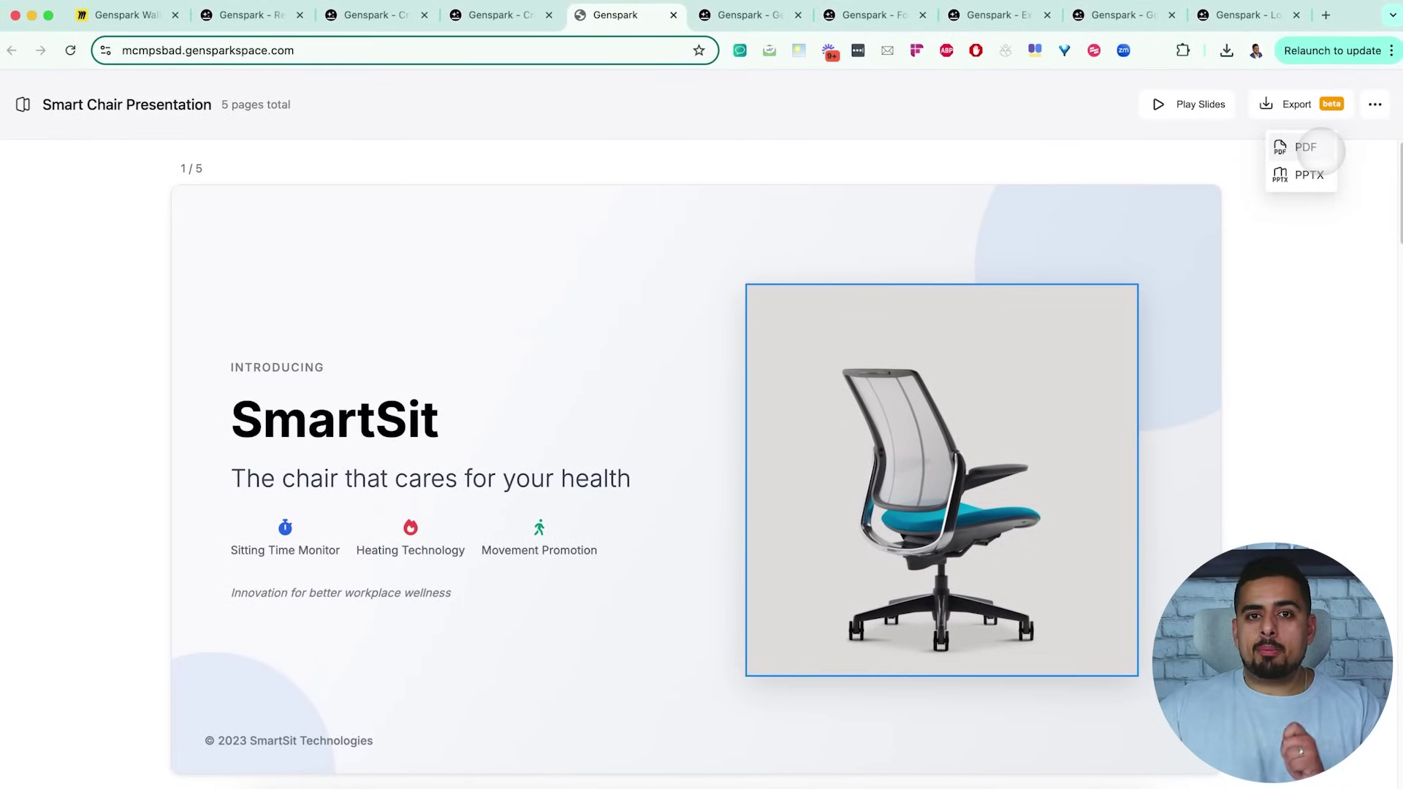
{"action": "key", "text": "super+w"}
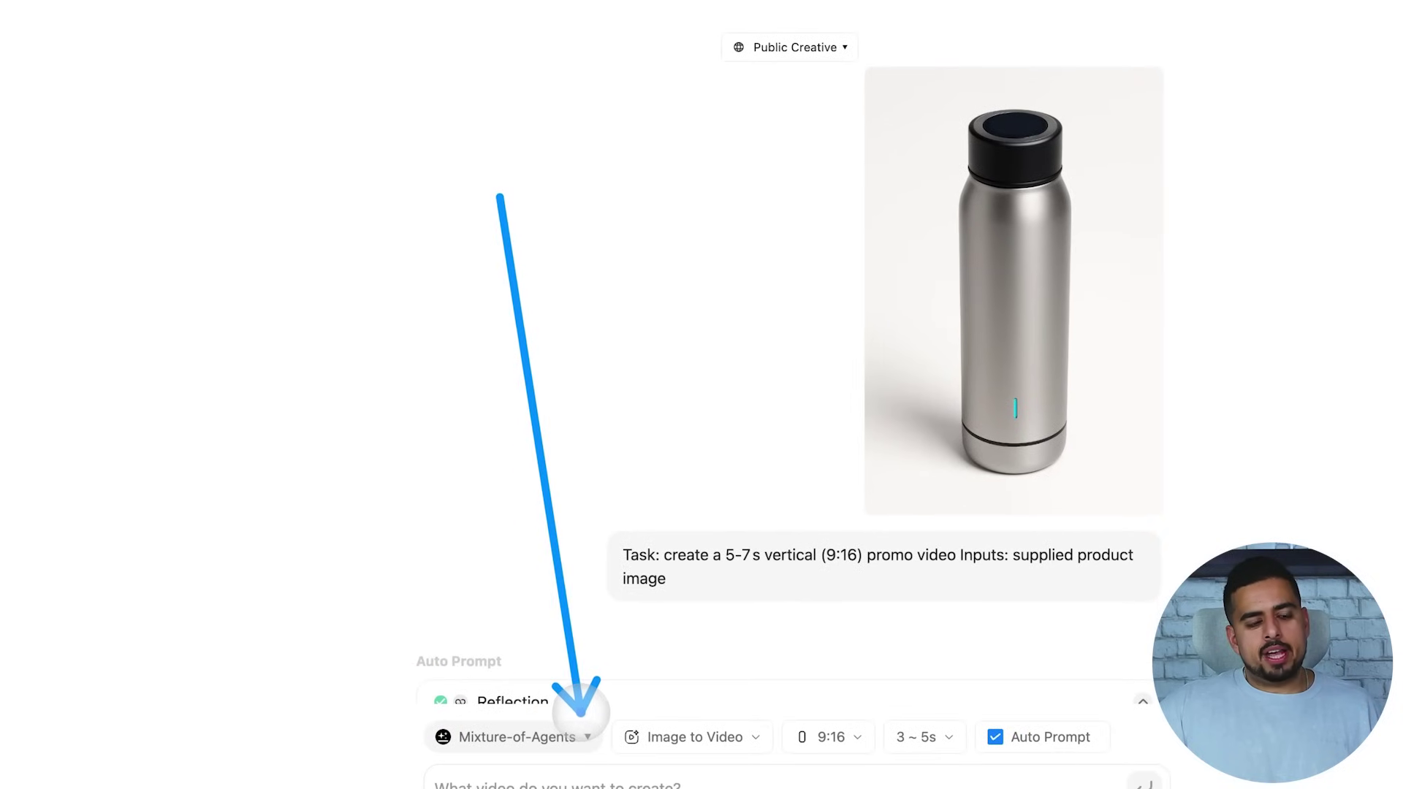
{"action": "left_click", "coordinate": [575, 734]}
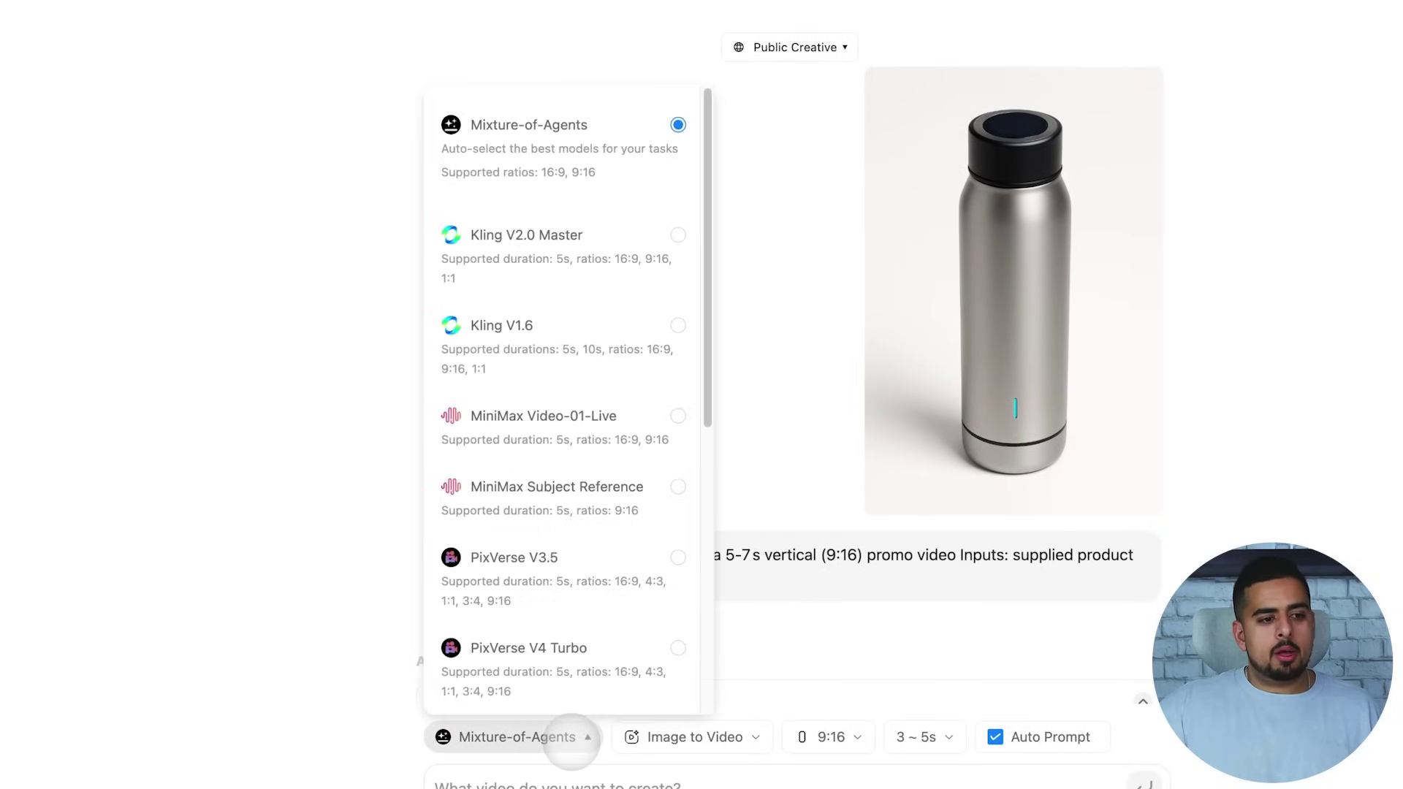
{"action": "scroll", "coordinate": [558, 460], "scroll_direction": "down", "scroll_amount": 2}
{"action": "scroll", "coordinate": [558, 460], "scroll_direction": "down", "scroll_amount": 5}
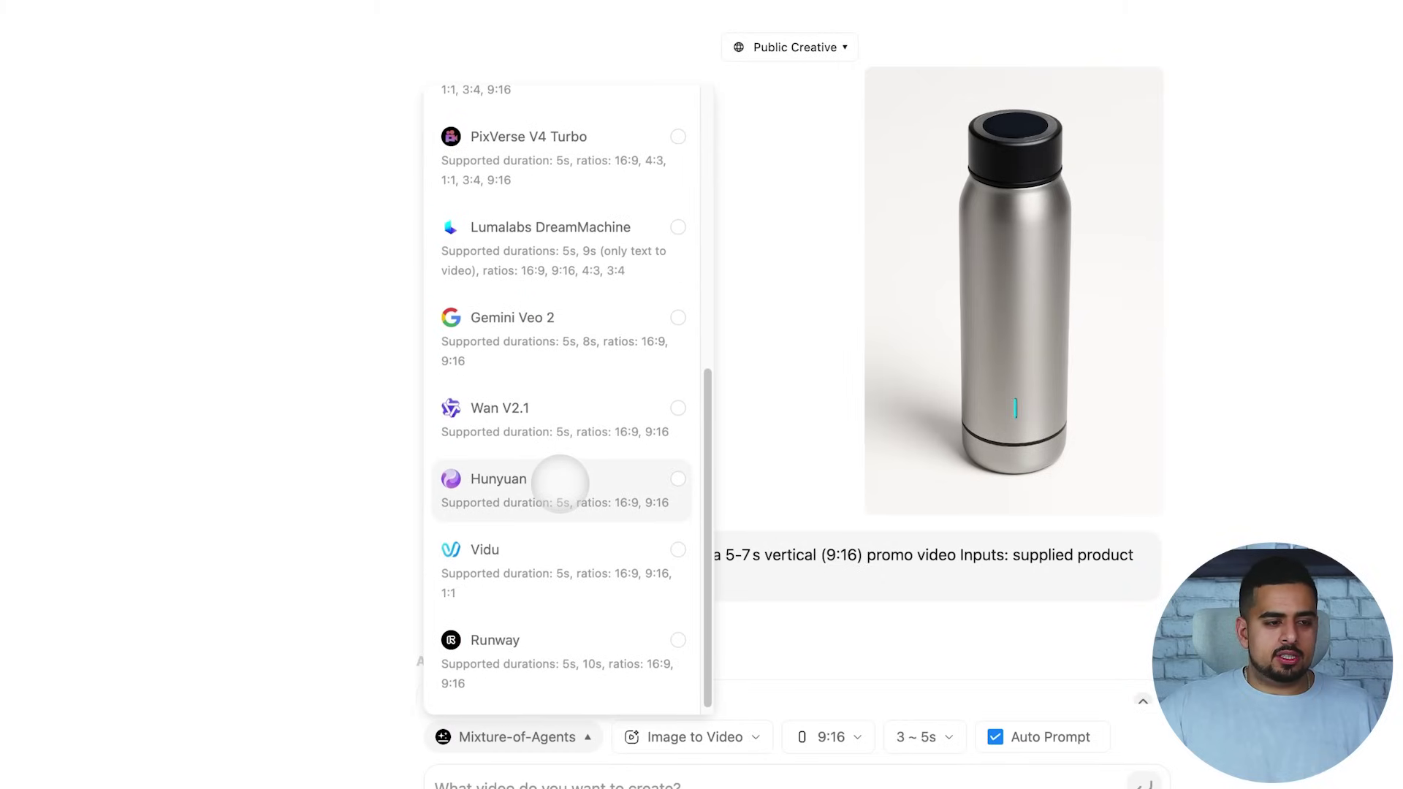
{"action": "scroll", "coordinate": [561, 483], "scroll_direction": "up", "scroll_amount": 8}
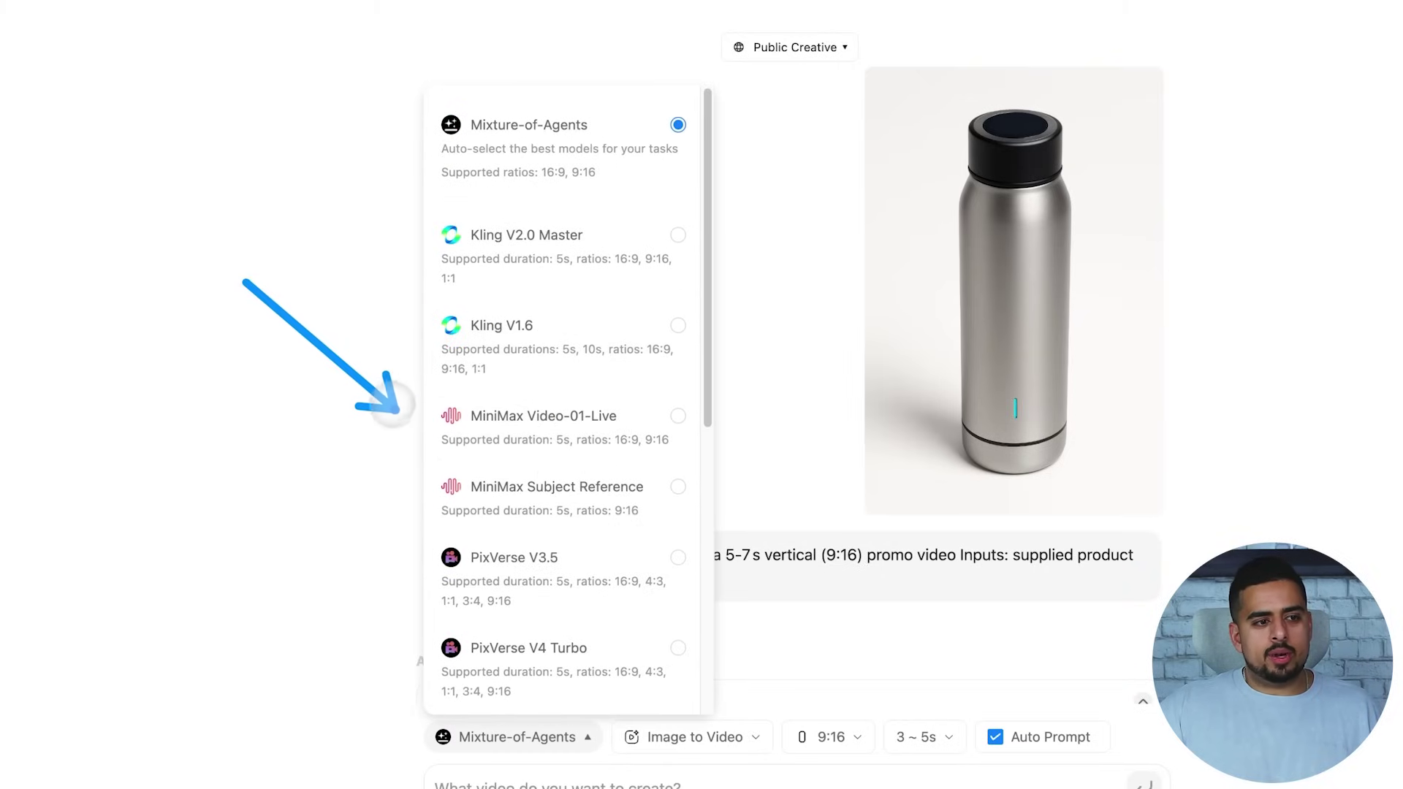
{"action": "scroll", "coordinate": [548, 439], "scroll_direction": "down", "scroll_amount": 5}
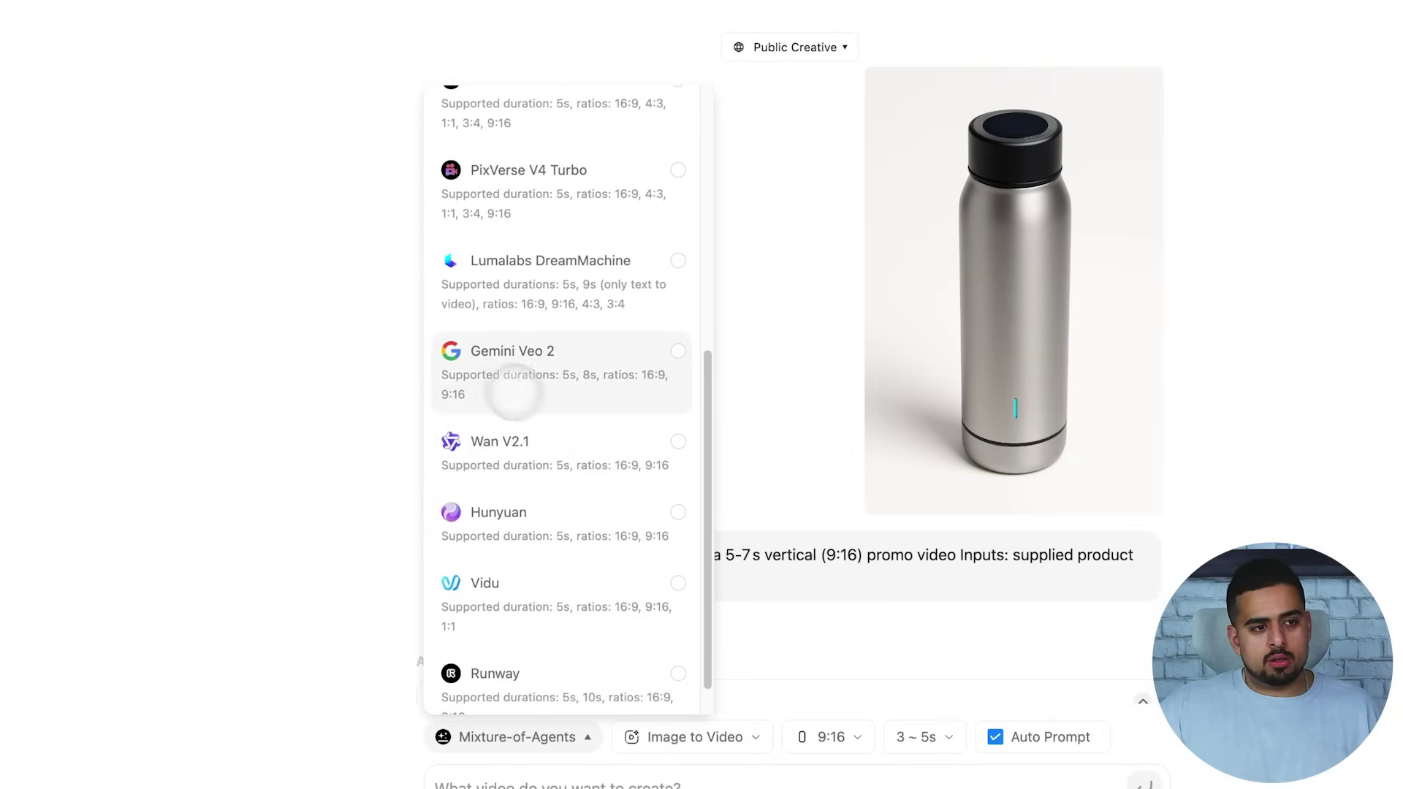
{"action": "left_click", "coordinate": [1354, 411]}
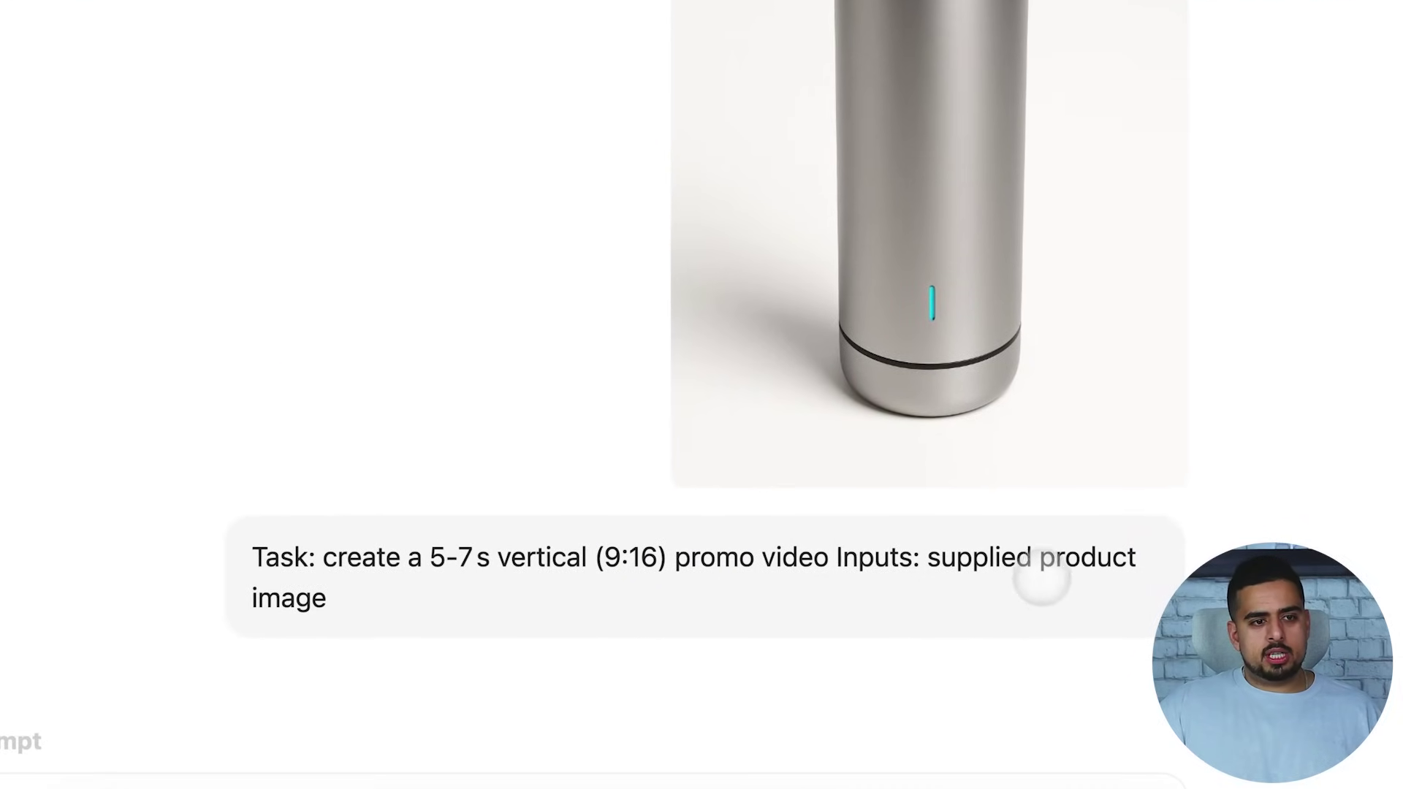
{"action": "scroll", "coordinate": [1042, 580], "scroll_direction": "up", "scroll_amount": 5}
{"action": "scroll", "coordinate": [1019, 530], "scroll_direction": "down", "scroll_amount": 3}
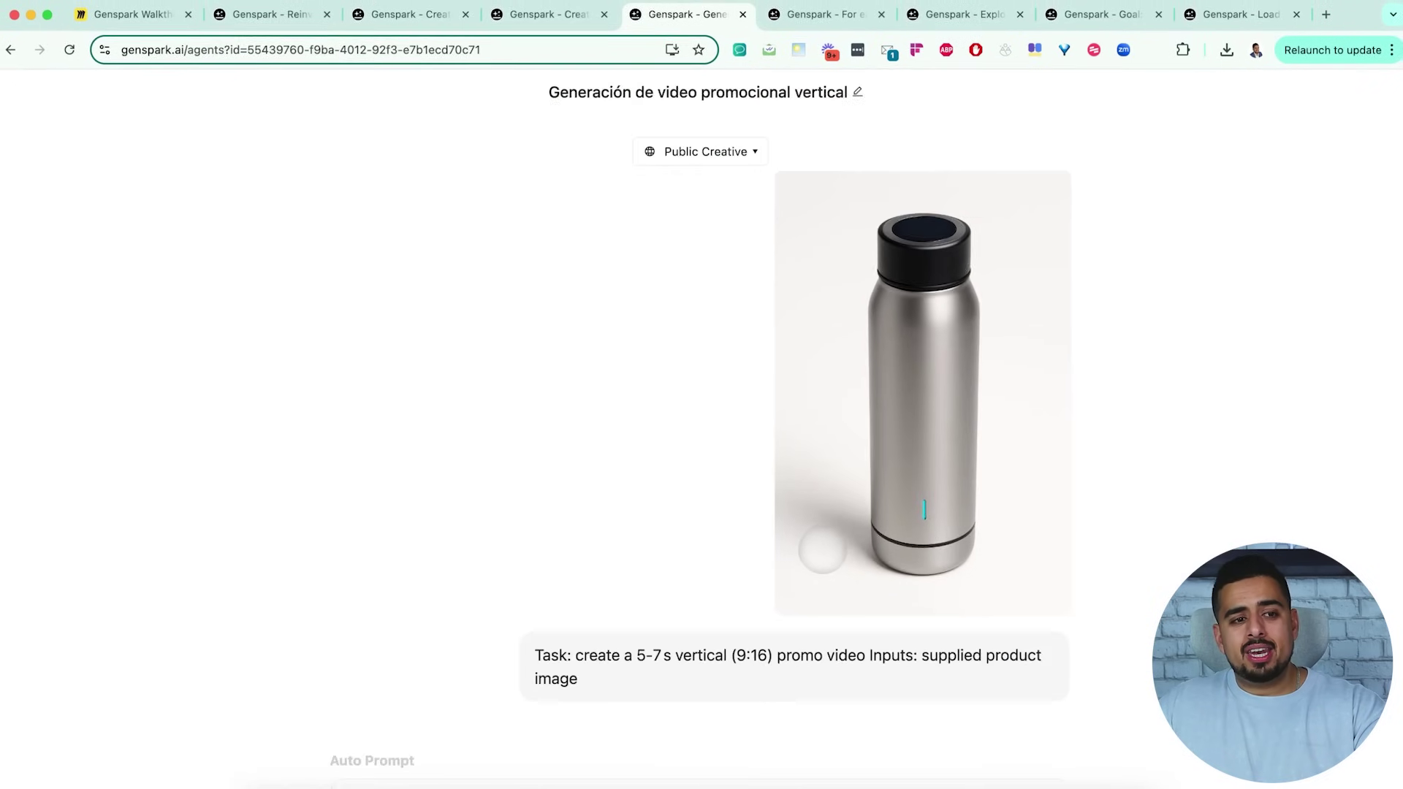
Scroll down to the Kling V1.6, Gemini Veo 2, PixVerse V3.5 and Lumalabs DreamMachine bottle clips
{"action": "scroll", "coordinate": [581, 513], "scroll_direction": "down", "scroll_amount": 4}
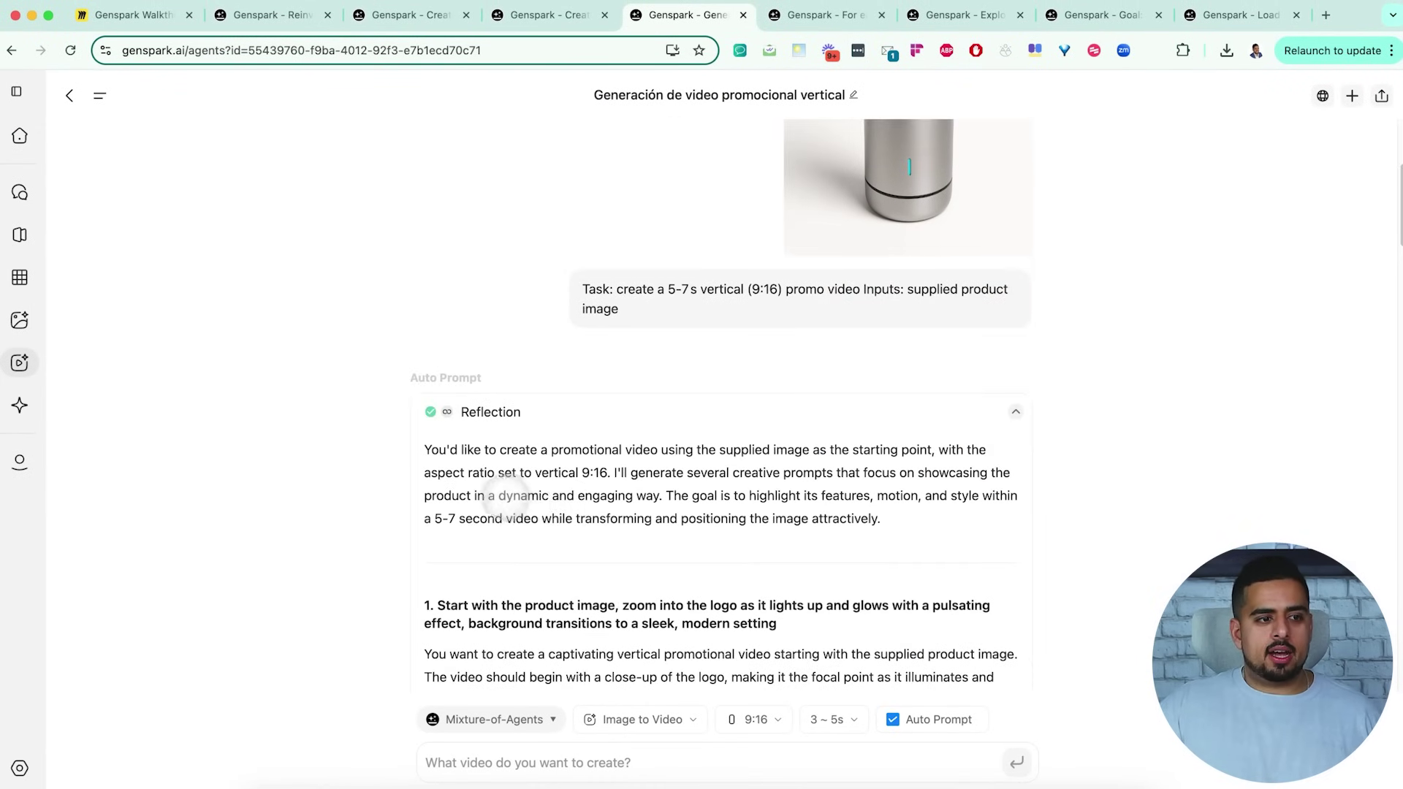
{"action": "scroll", "coordinate": [504, 496], "scroll_direction": "down", "scroll_amount": 2}
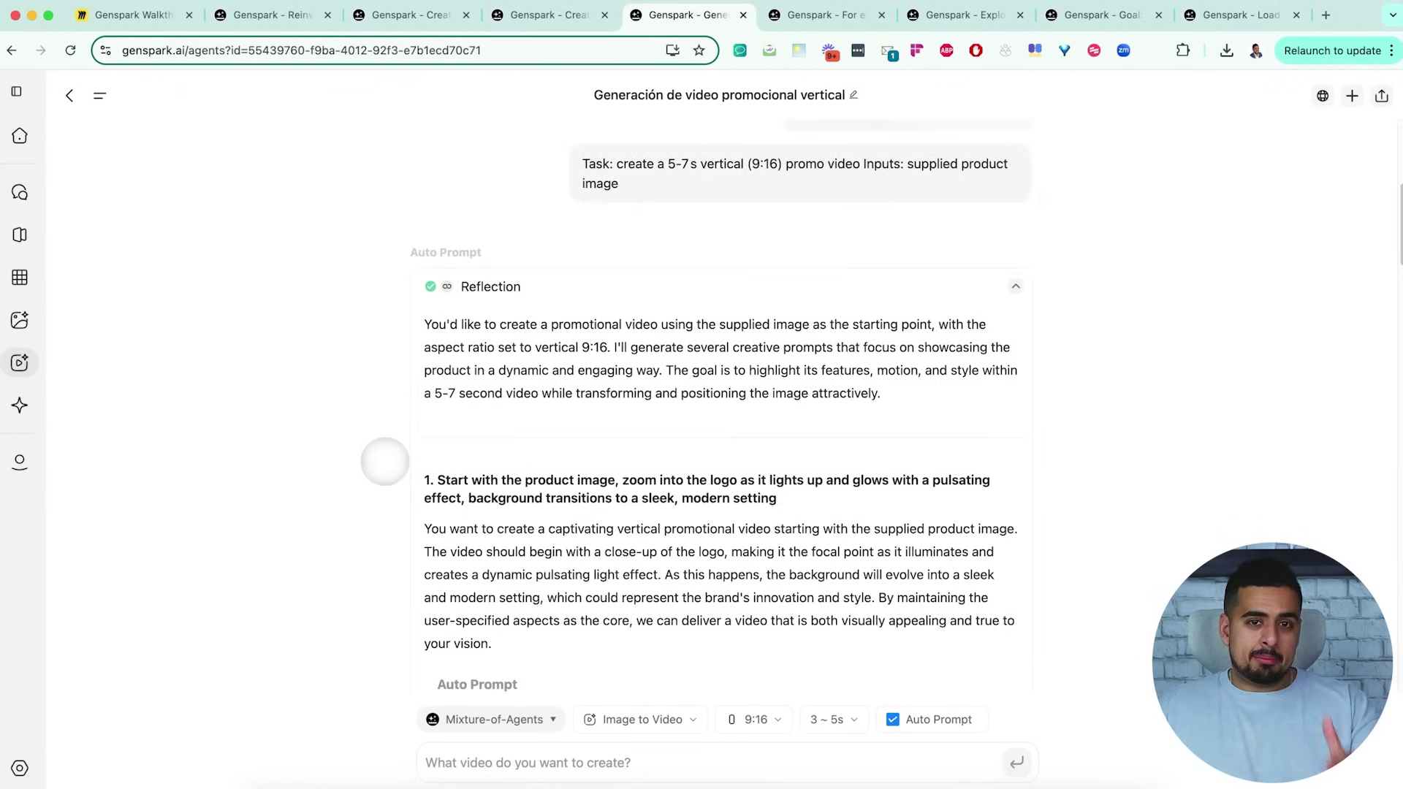
{"action": "scroll", "coordinate": [384, 465], "scroll_direction": "down", "scroll_amount": 18}
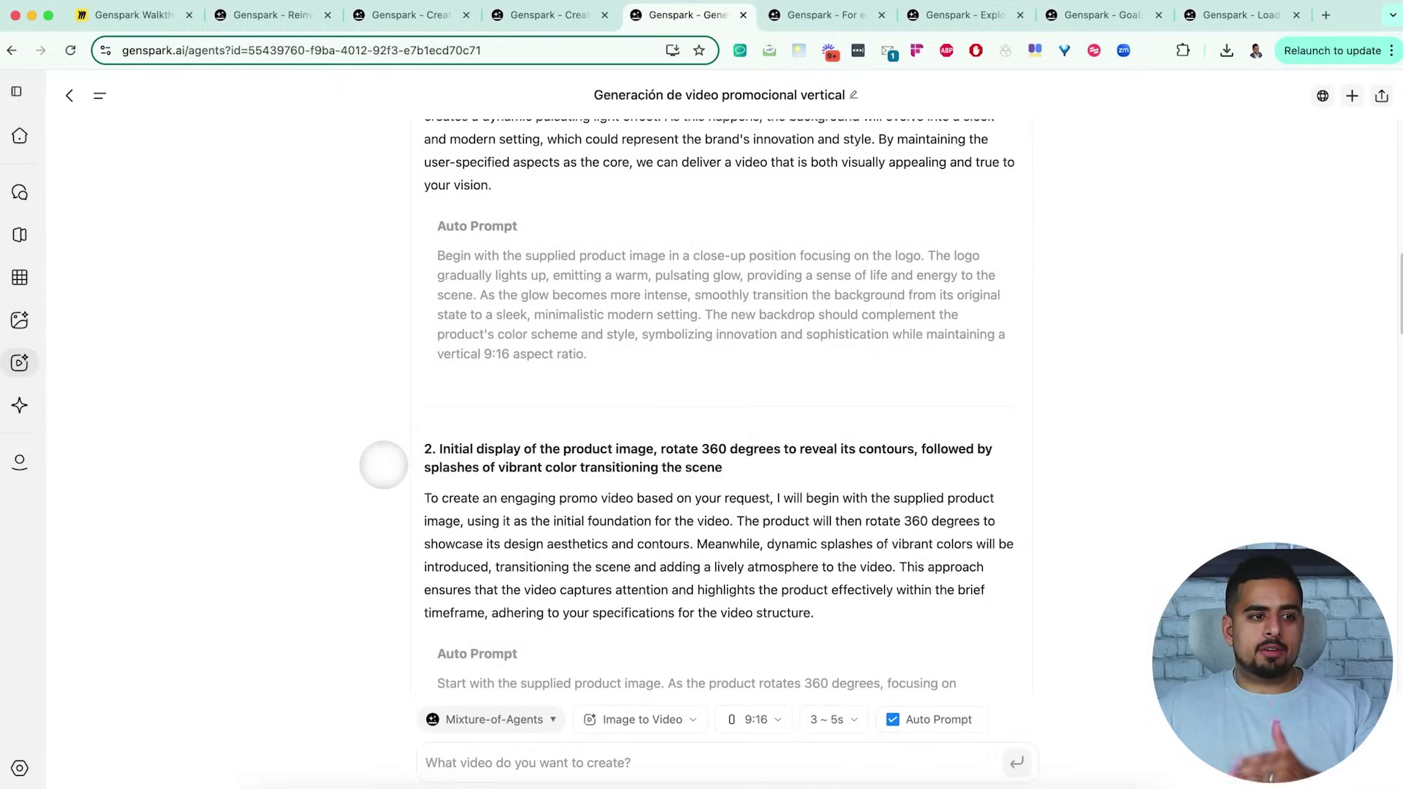
{"action": "scroll", "coordinate": [384, 465], "scroll_direction": "down", "scroll_amount": 10}
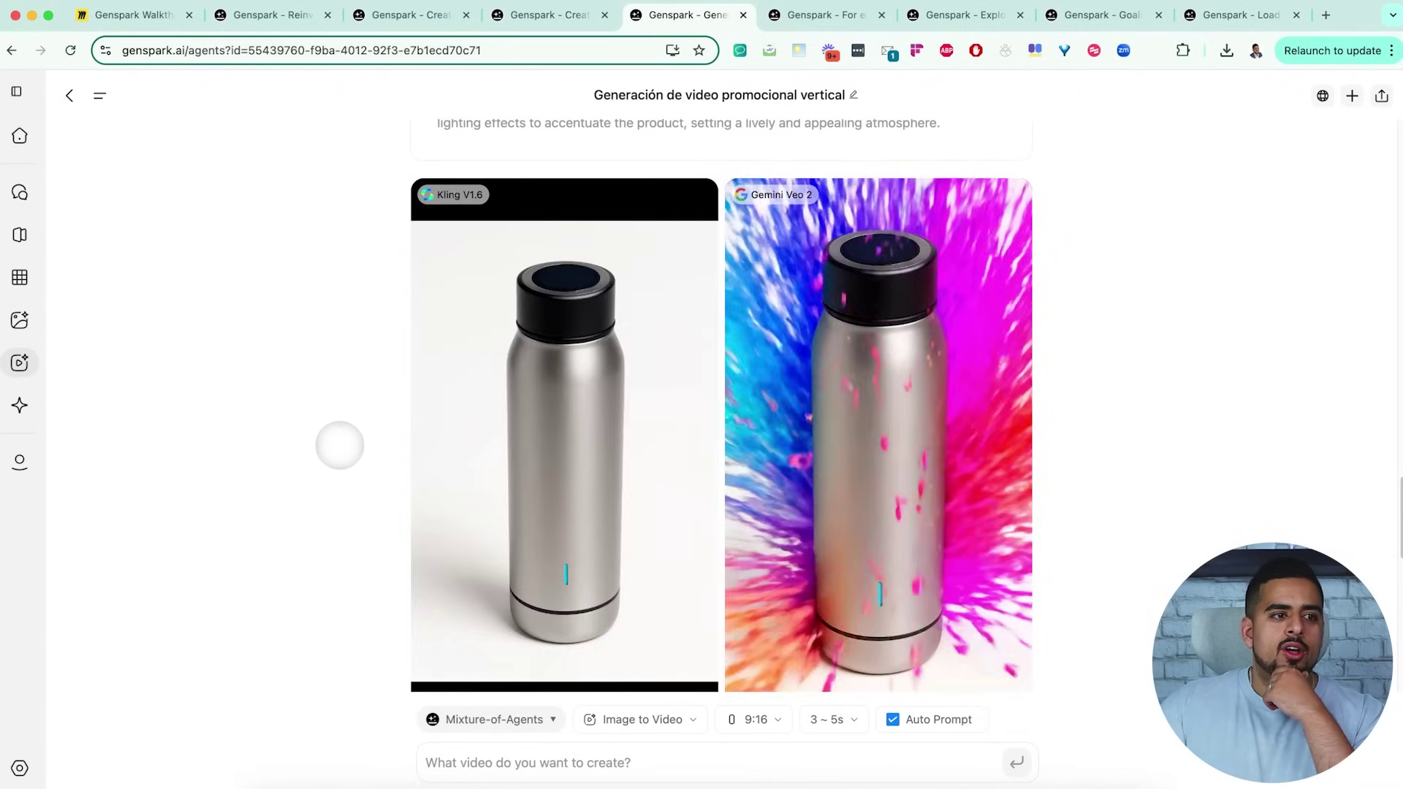
{"action": "scroll", "coordinate": [343, 449], "scroll_direction": "down", "scroll_amount": 1}
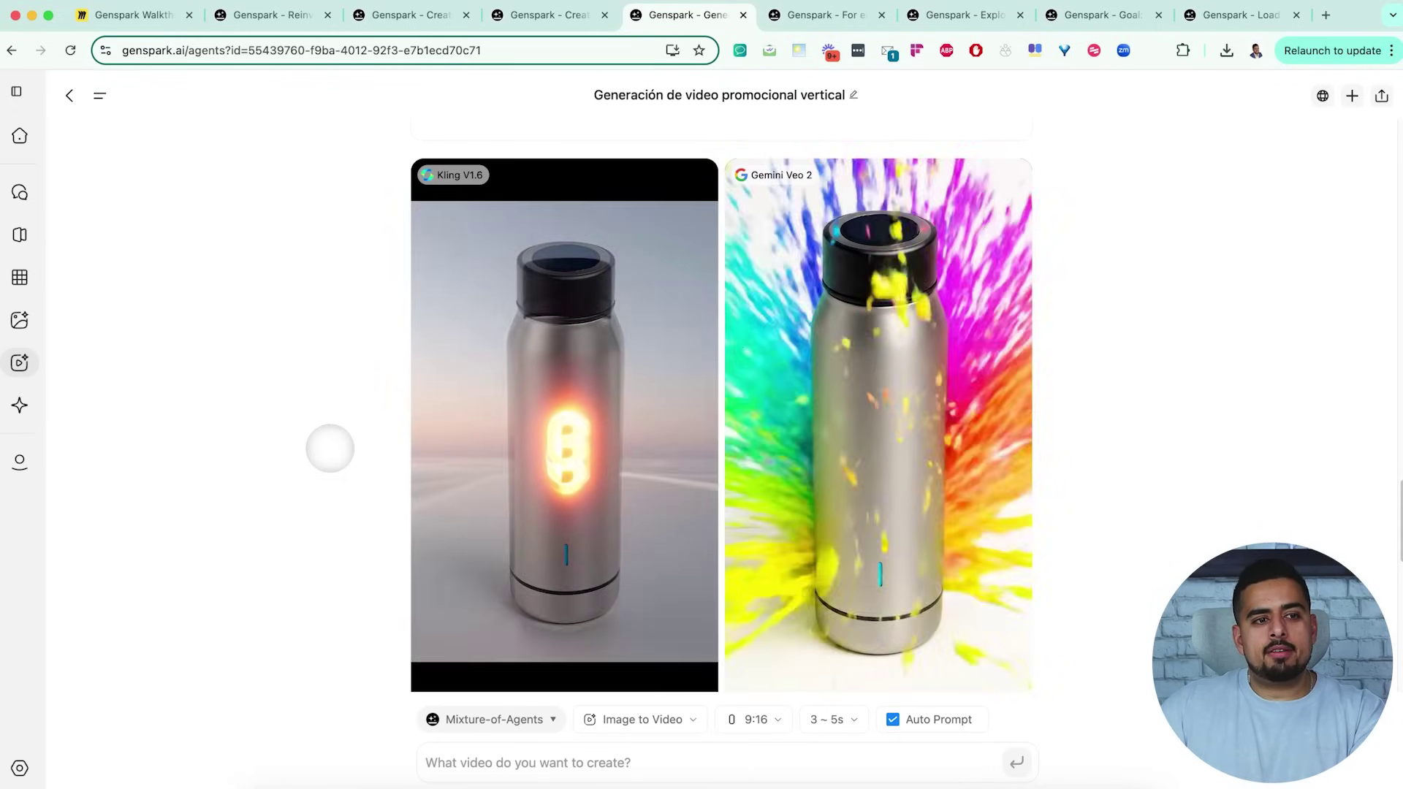
{"action": "scroll", "coordinate": [1167, 464], "scroll_direction": "down", "scroll_amount": 6}
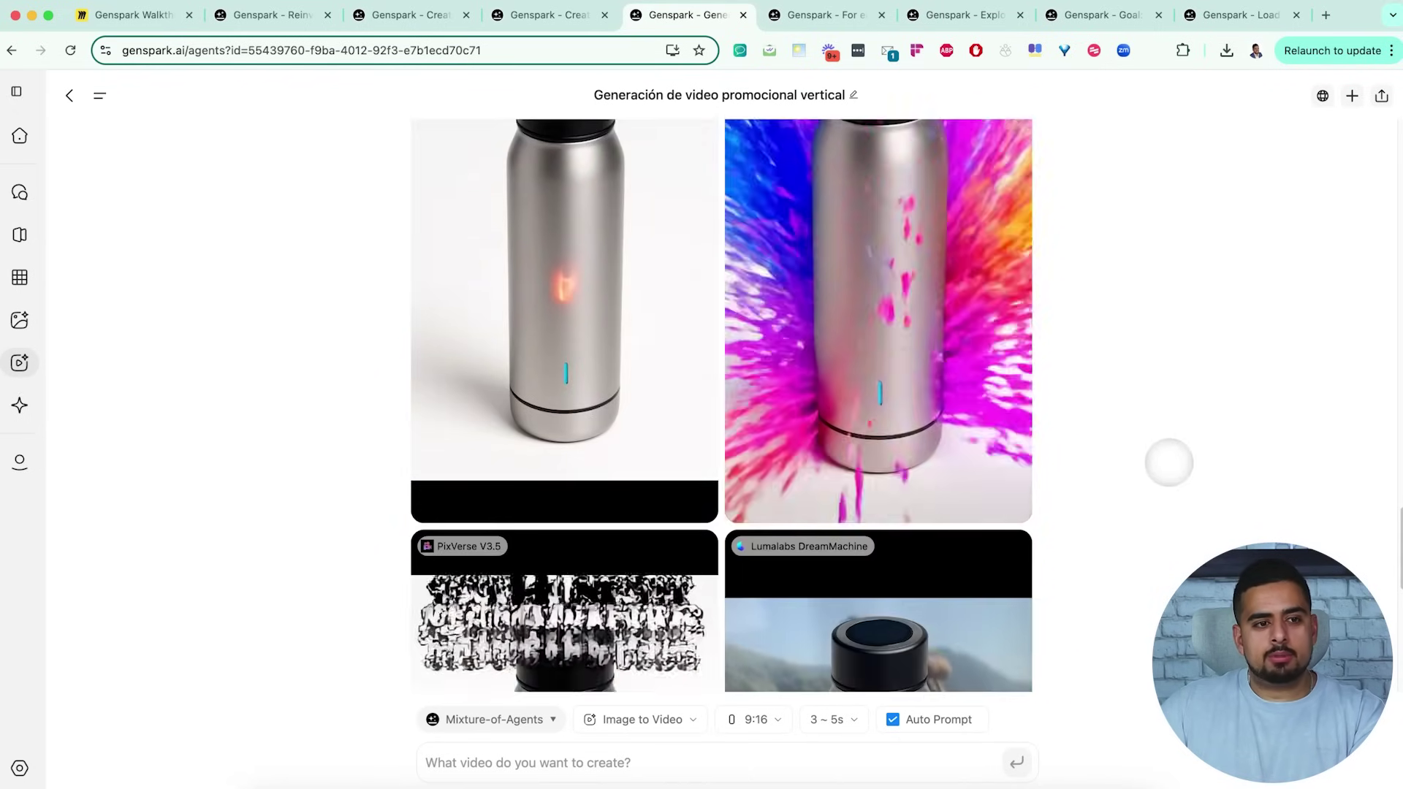
{"action": "scroll", "coordinate": [1146, 459], "scroll_direction": "down", "scroll_amount": 2}
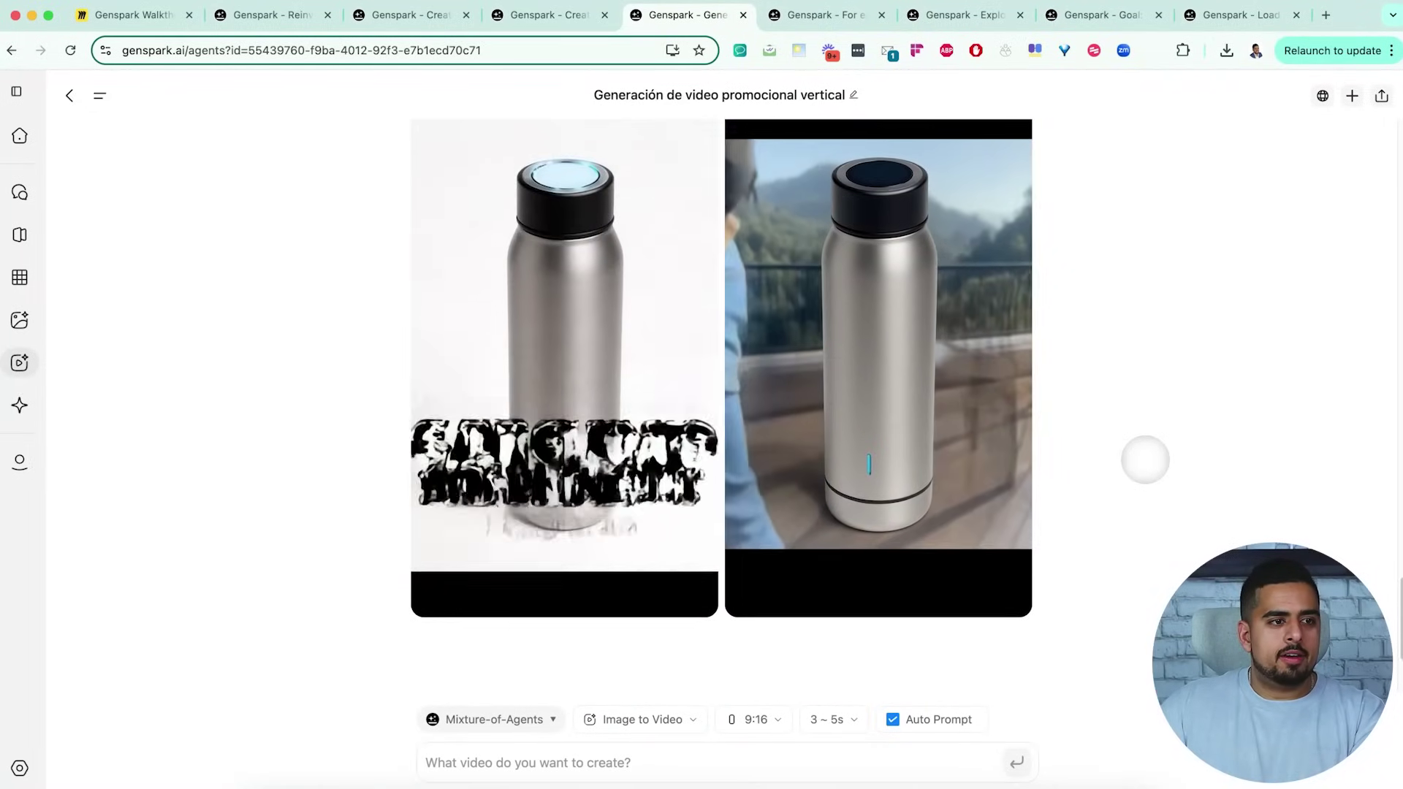
{"action": "scroll", "coordinate": [1145, 460], "scroll_direction": "up", "scroll_amount": 1}
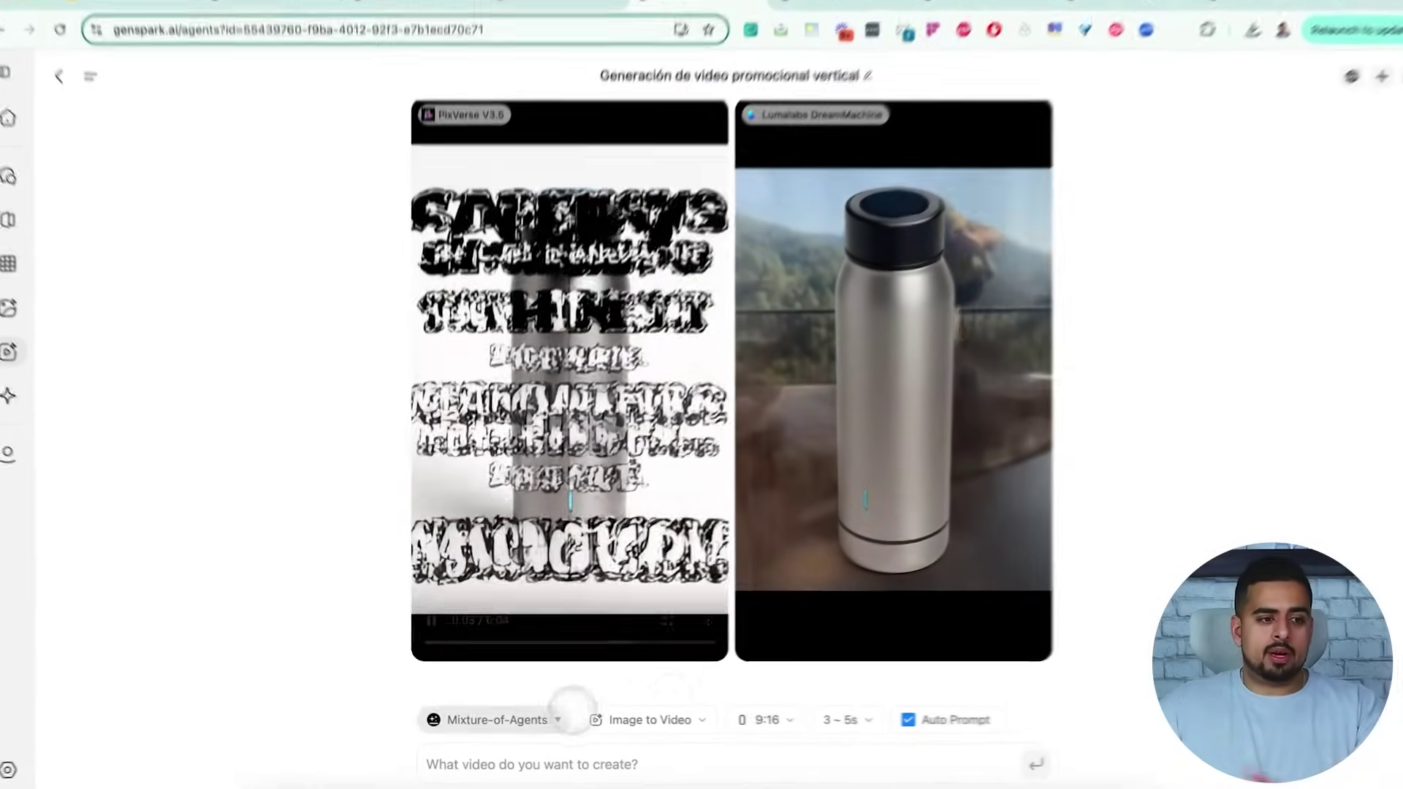
Switch the video model from Gemini Veo 2 to Runway and review its aspect-ratio and duration options
{"action": "left_click", "coordinate": [553, 719]}
{"action": "scroll", "coordinate": [562, 459], "scroll_direction": "down", "scroll_amount": 5}
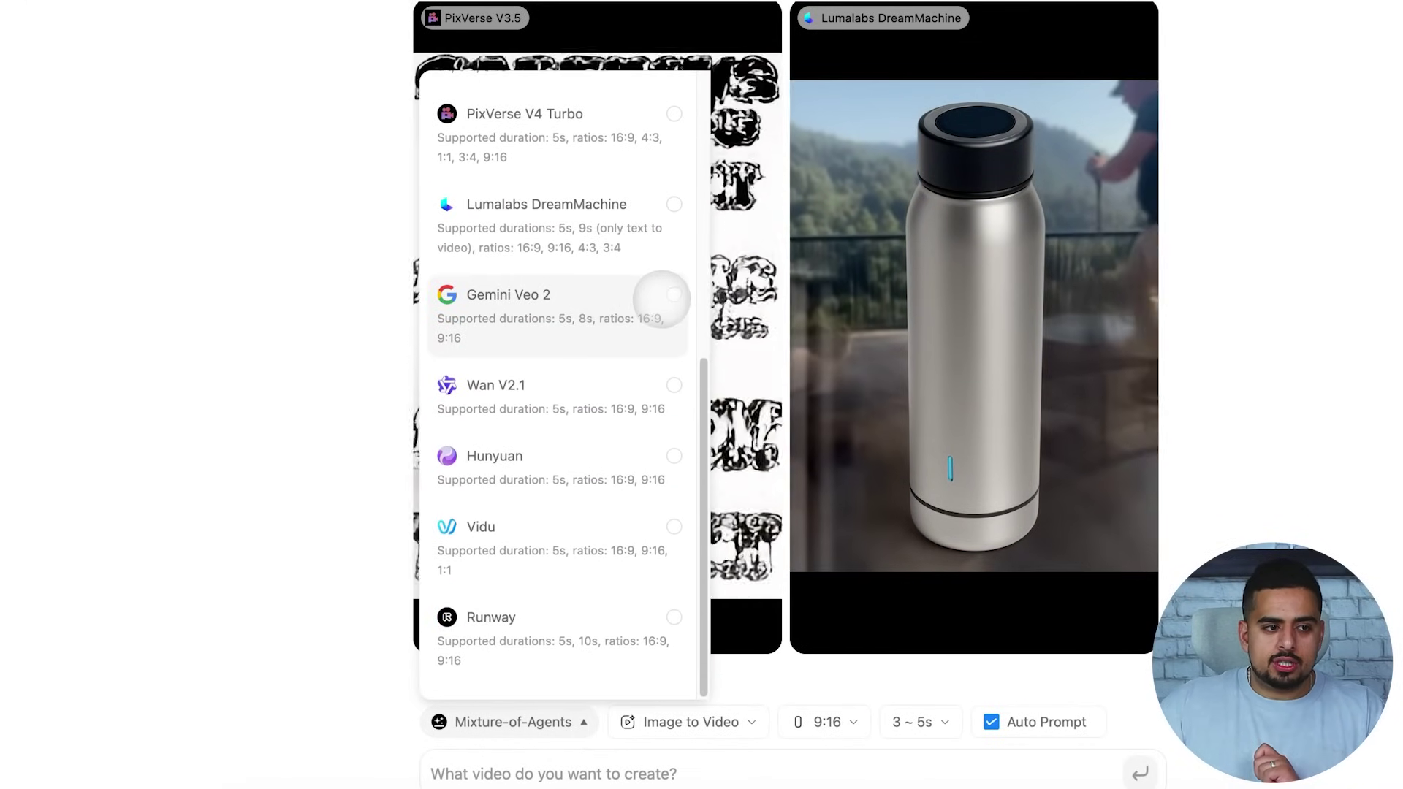
{"action": "left_click", "coordinate": [646, 299]}
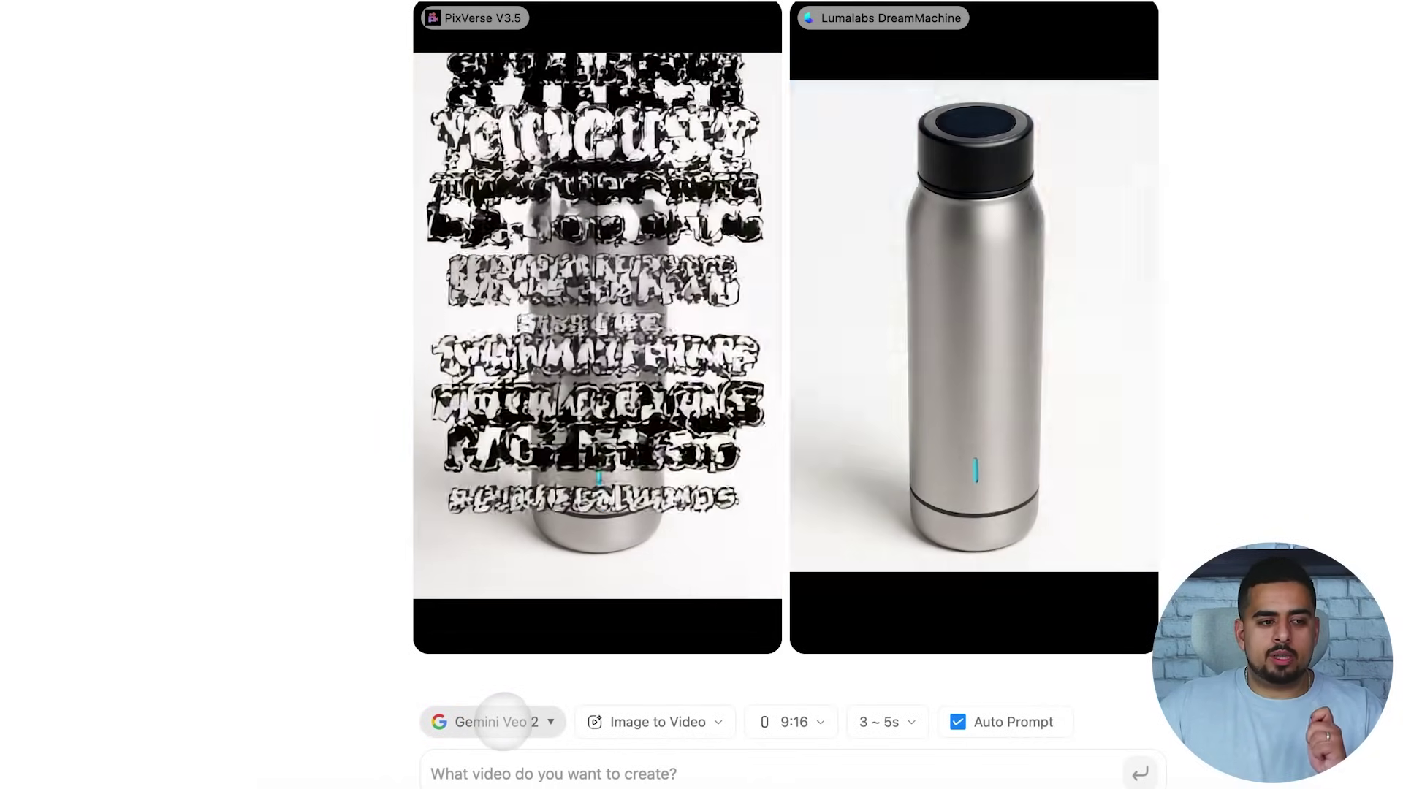
{"action": "left_click", "coordinate": [502, 721]}
{"action": "scroll", "coordinate": [545, 616], "scroll_direction": "down", "scroll_amount": 5}
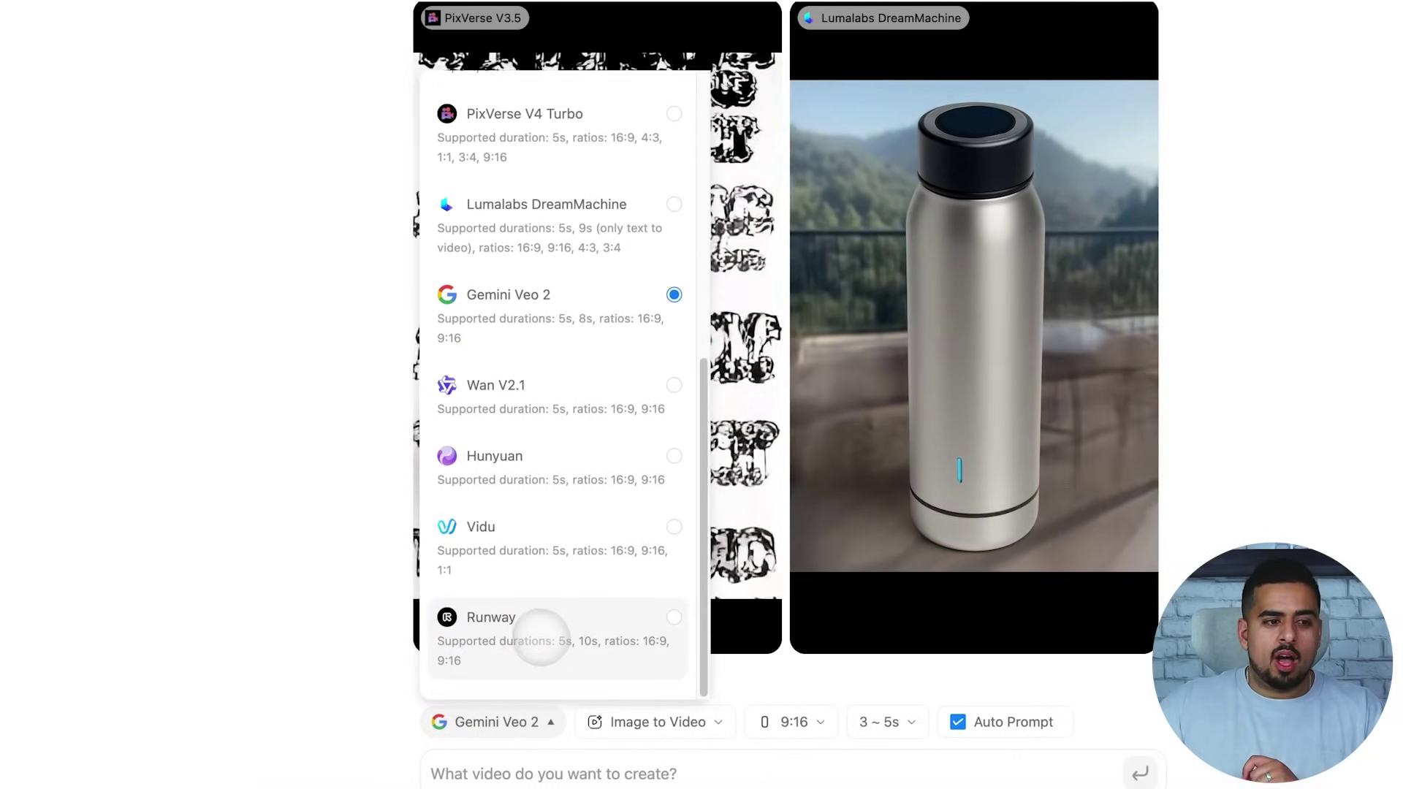
{"action": "left_click", "coordinate": [541, 621]}
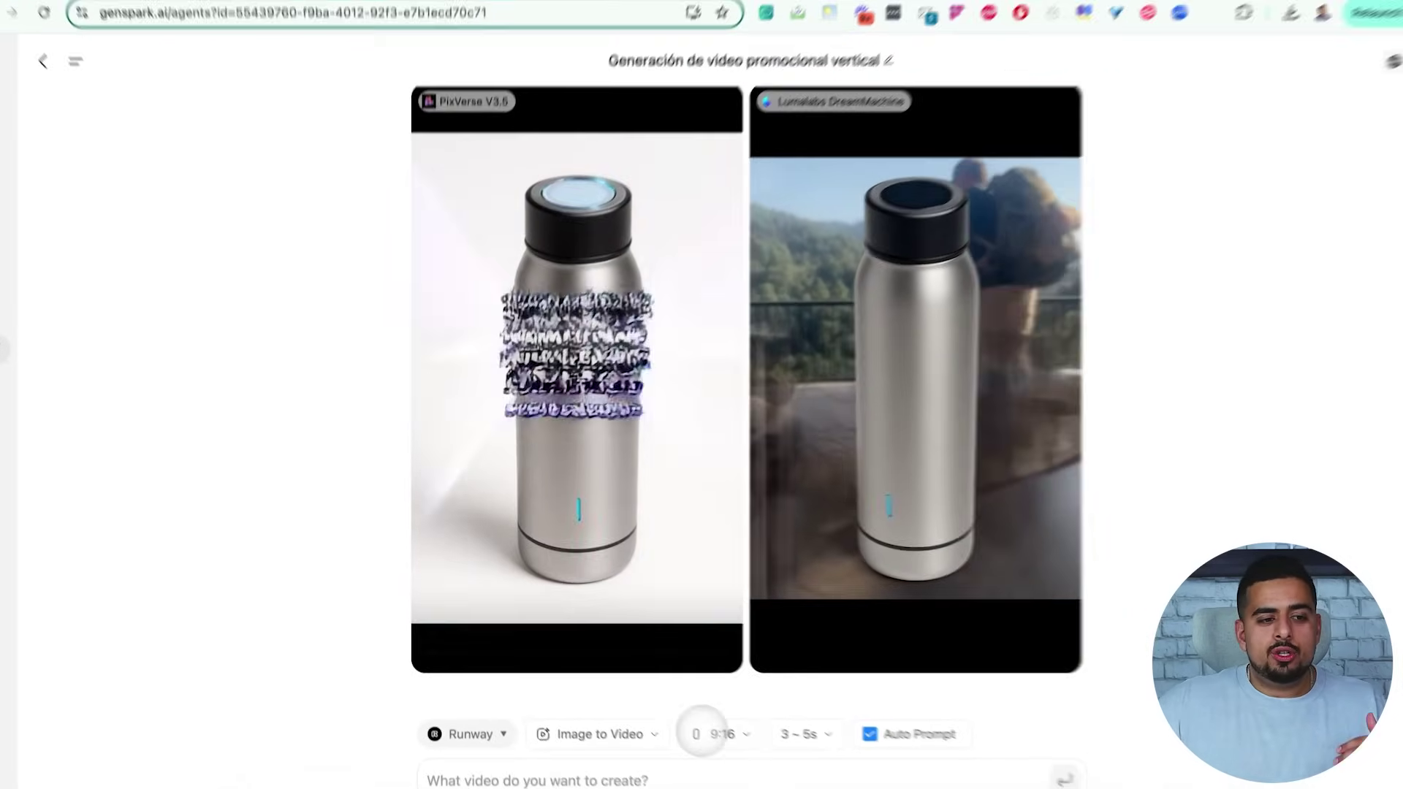
{"action": "left_click", "coordinate": [699, 720]}
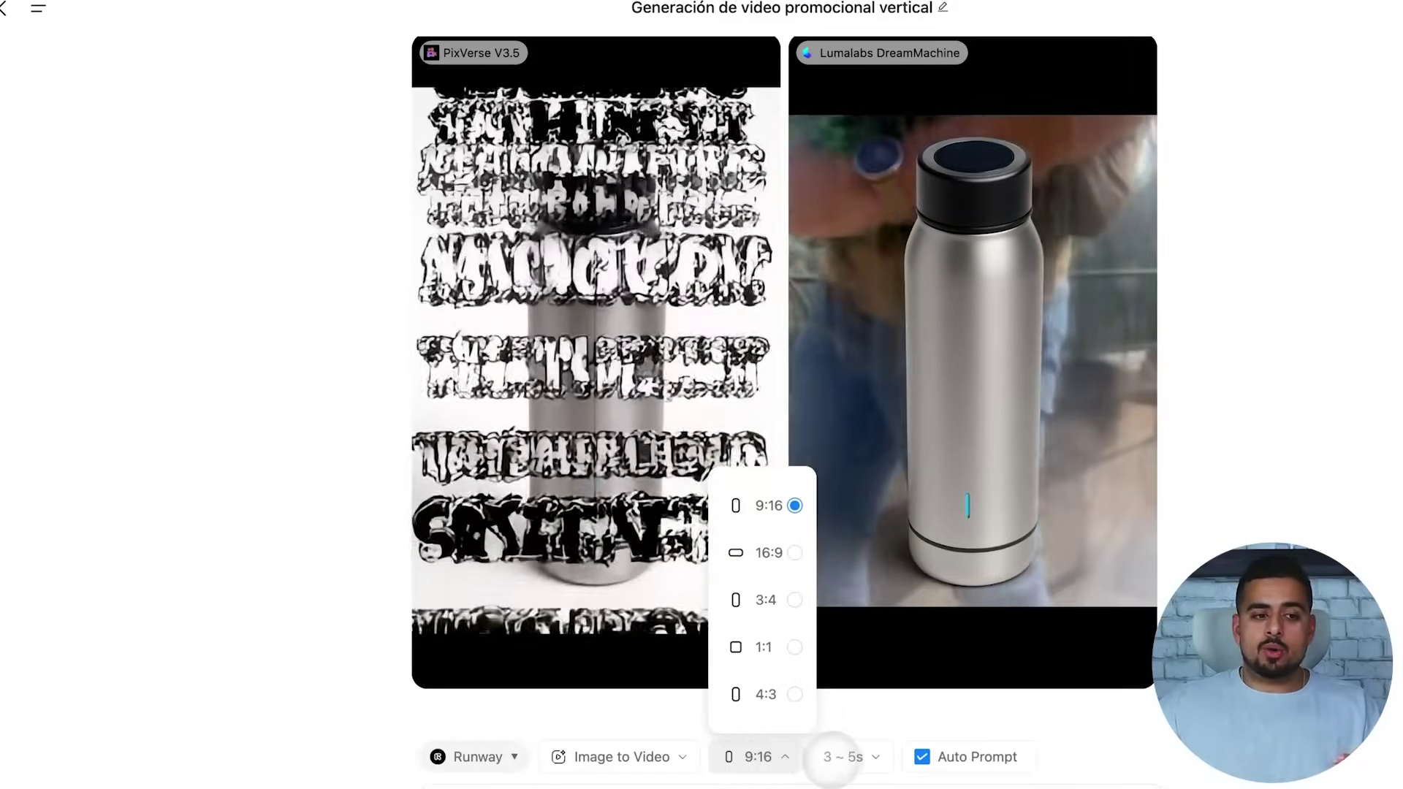
{"action": "left_click", "coordinate": [840, 758]}
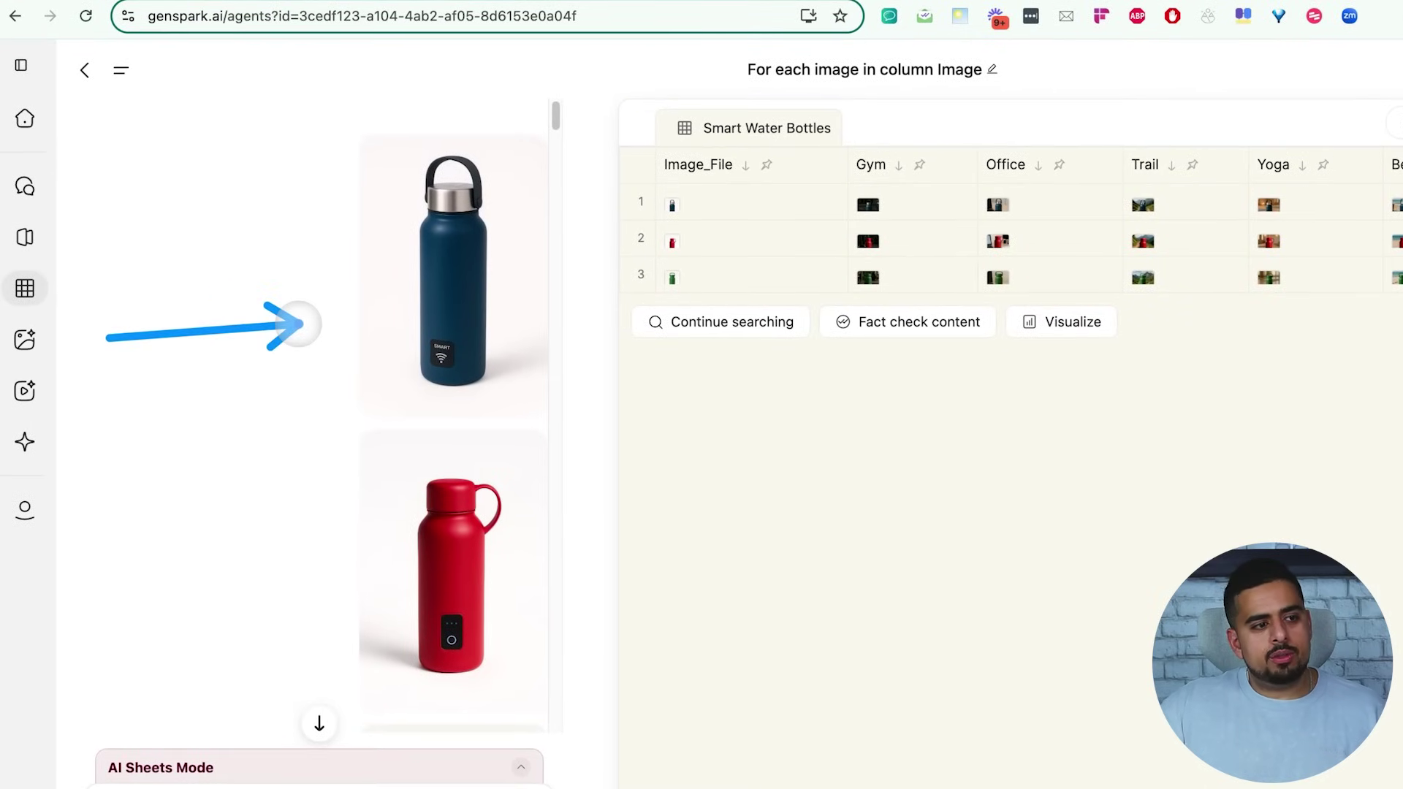
Scroll the AI Sheets chat to show the prompt above the Smart Water Bottles mock-up table
{"action": "scroll", "coordinate": [310, 351], "scroll_direction": "down", "scroll_amount": 5}
{"action": "scroll", "coordinate": [312, 360], "scroll_direction": "up", "scroll_amount": 6}
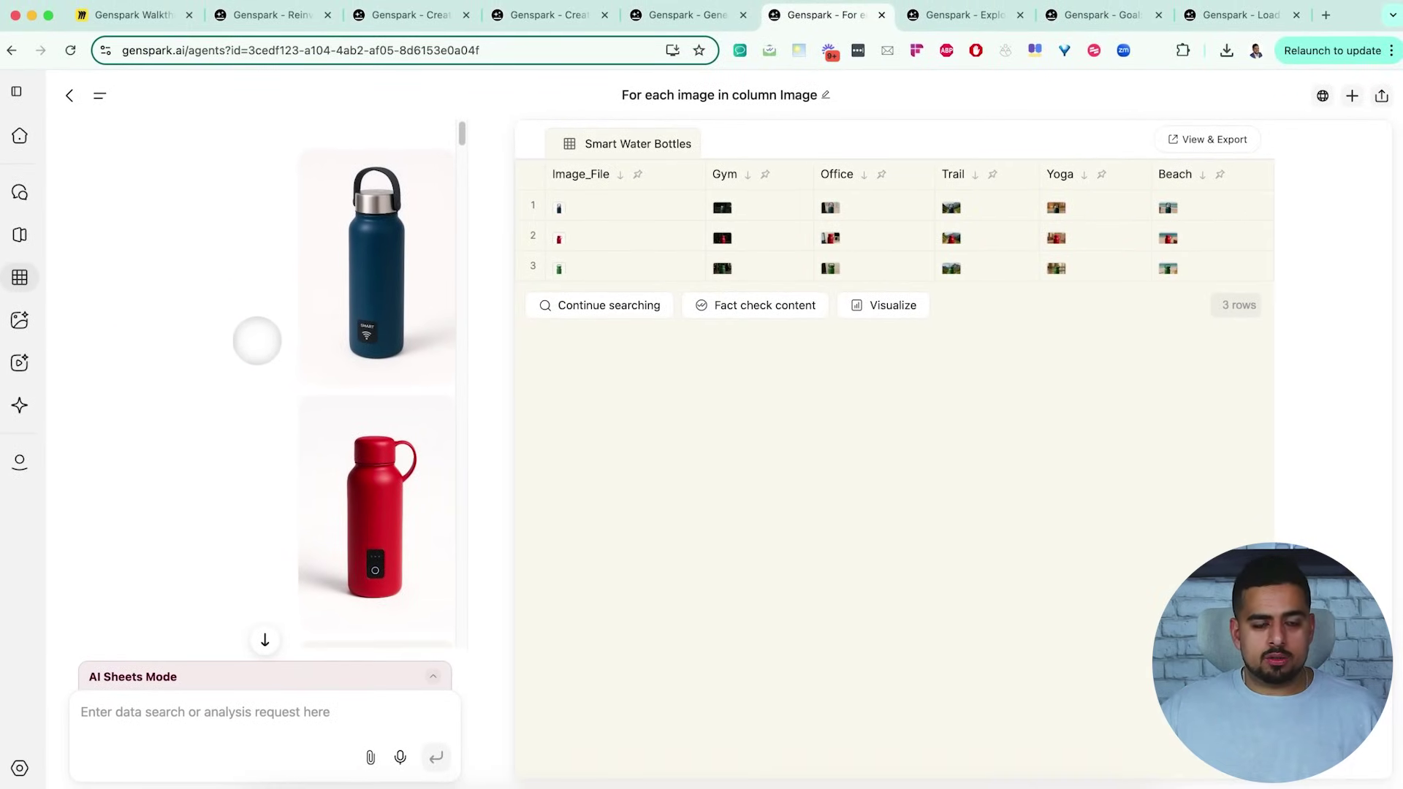
{"action": "scroll", "coordinate": [252, 340], "scroll_direction": "down", "scroll_amount": 5}
{"action": "scroll", "coordinate": [270, 457], "scroll_direction": "up", "scroll_amount": 5}
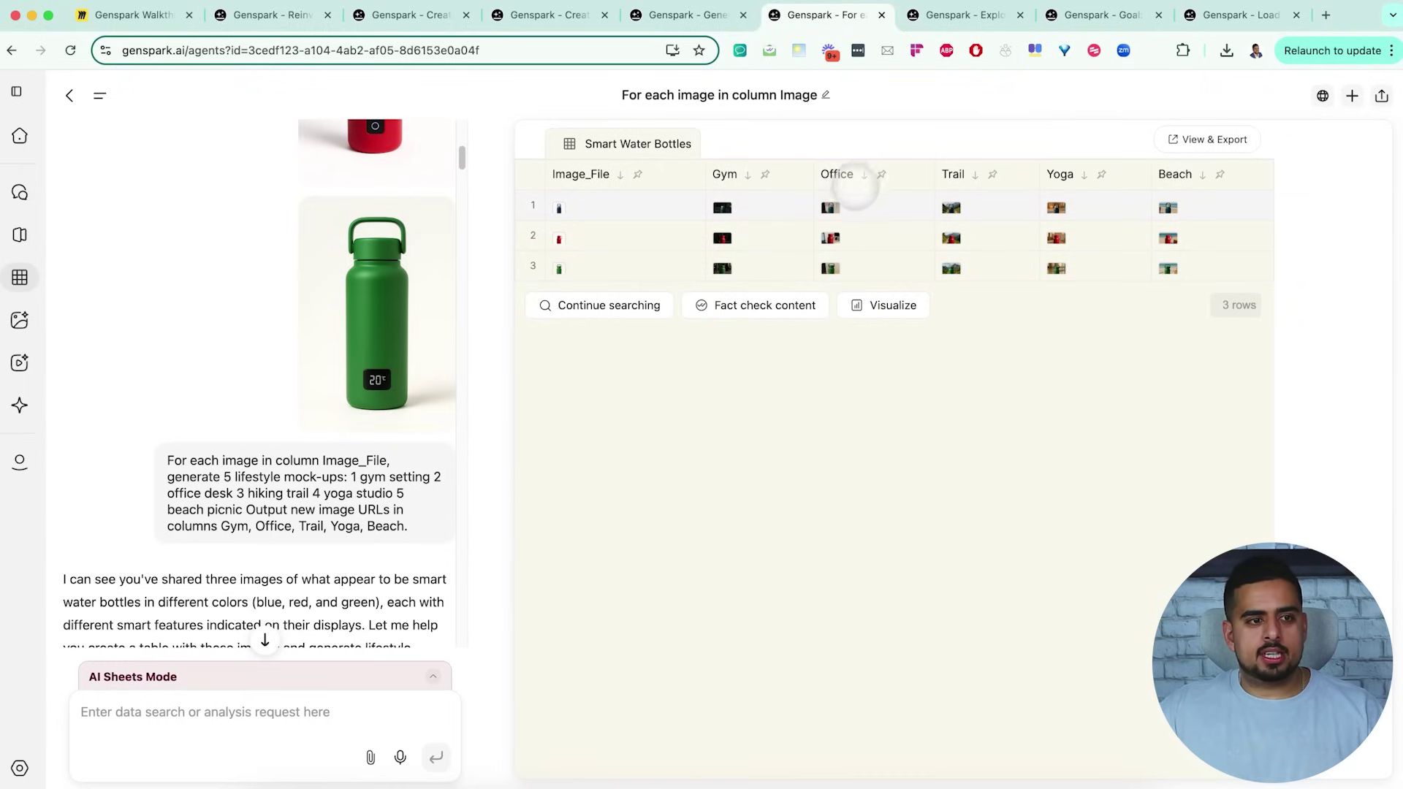
Open the Smart Water Bottles sheet standalone and preview the first scene mock-up images
{"action": "left_click", "coordinate": [1207, 139]}
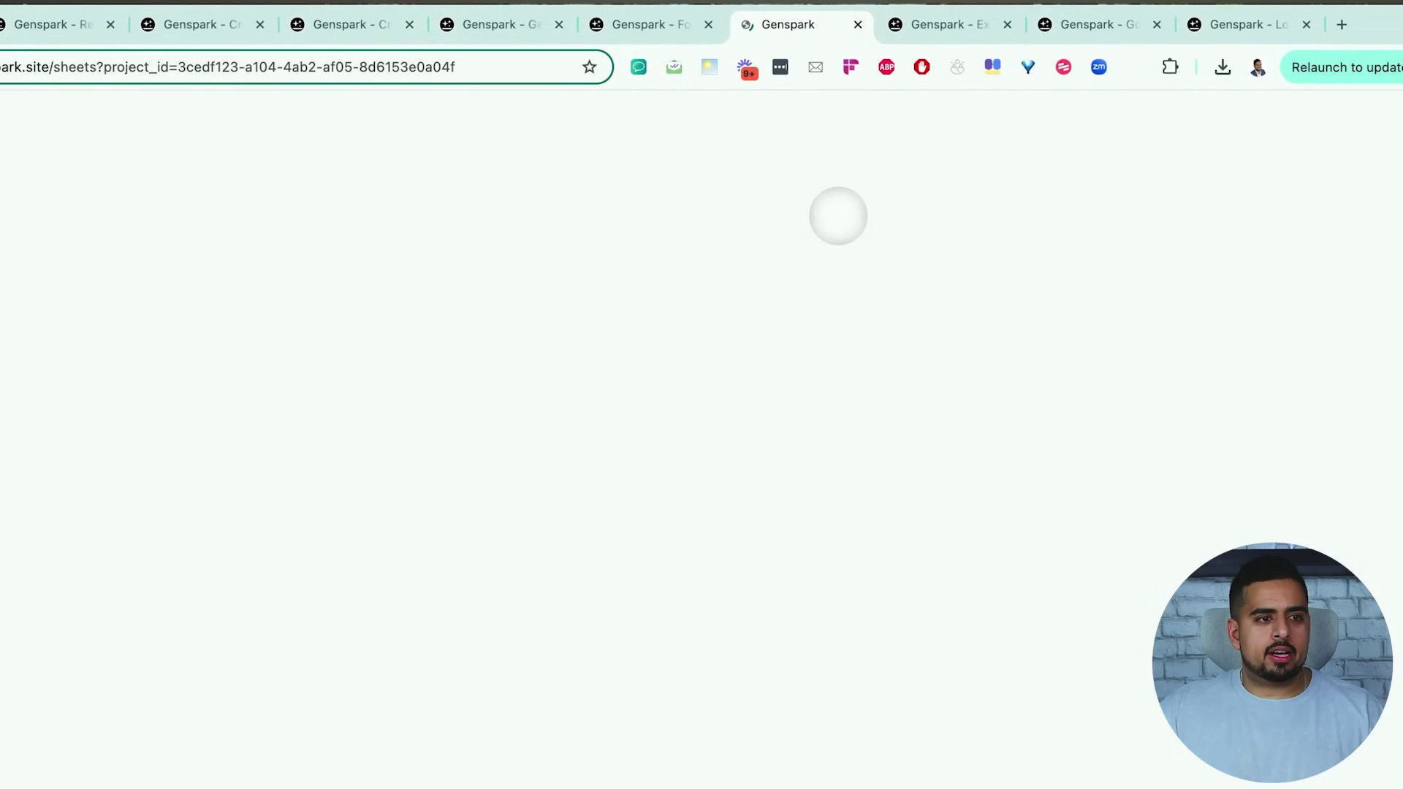
{"action": "mouse_move", "coordinate": [322, 273]}
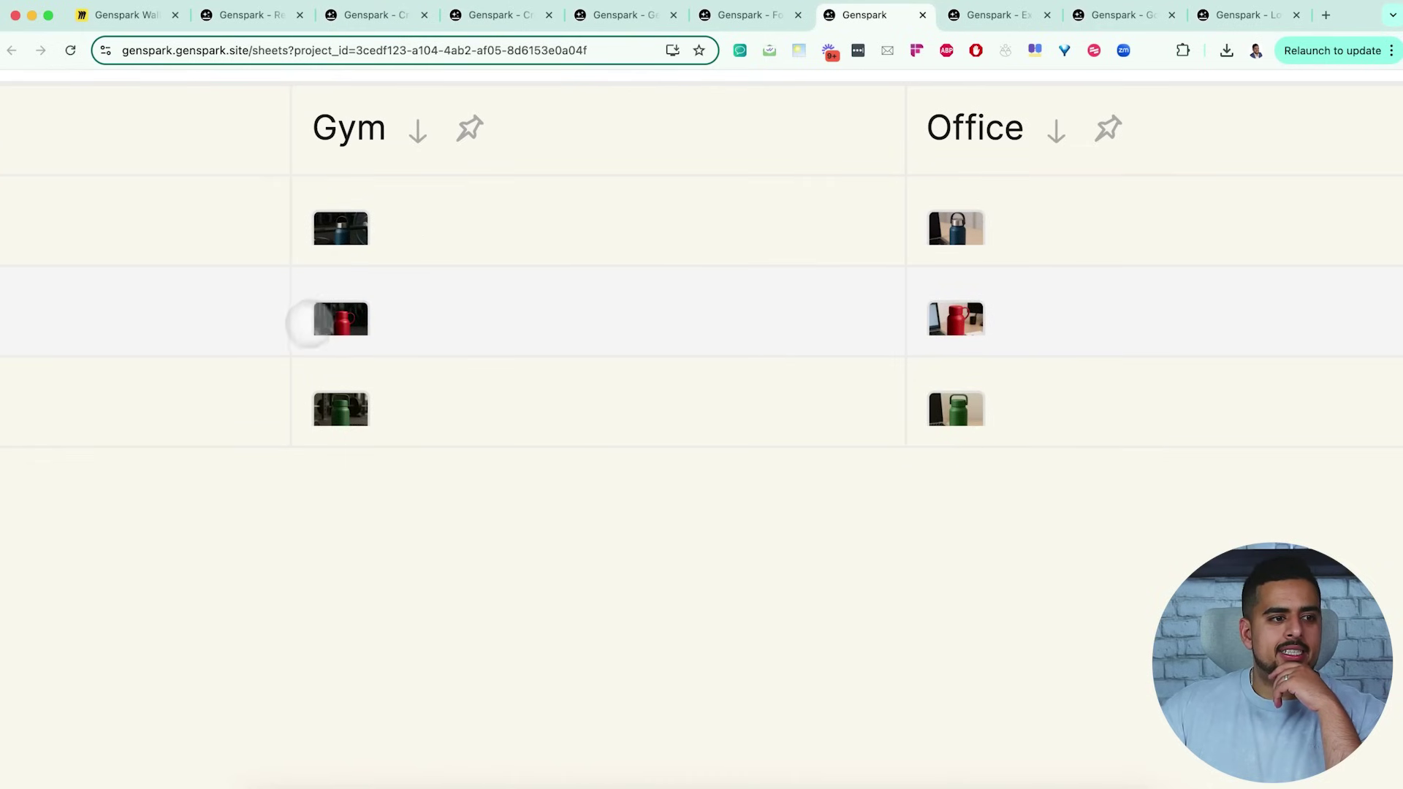
{"action": "mouse_move", "coordinate": [332, 319]}
{"action": "mouse_move", "coordinate": [340, 404]}
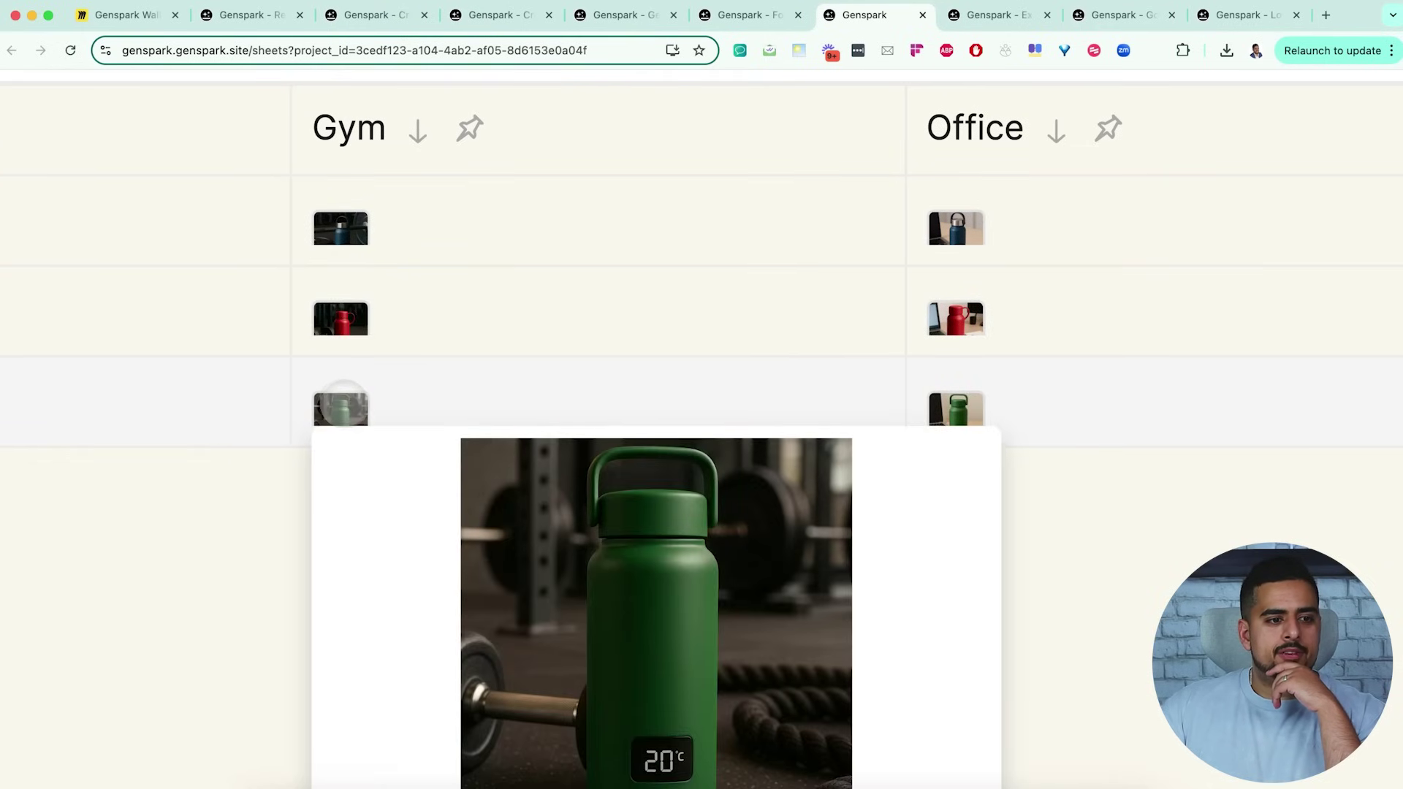
{"action": "scroll", "coordinate": [895, 226], "scroll_direction": "right", "scroll_amount": 2}
{"action": "mouse_move", "coordinate": [895, 225]}
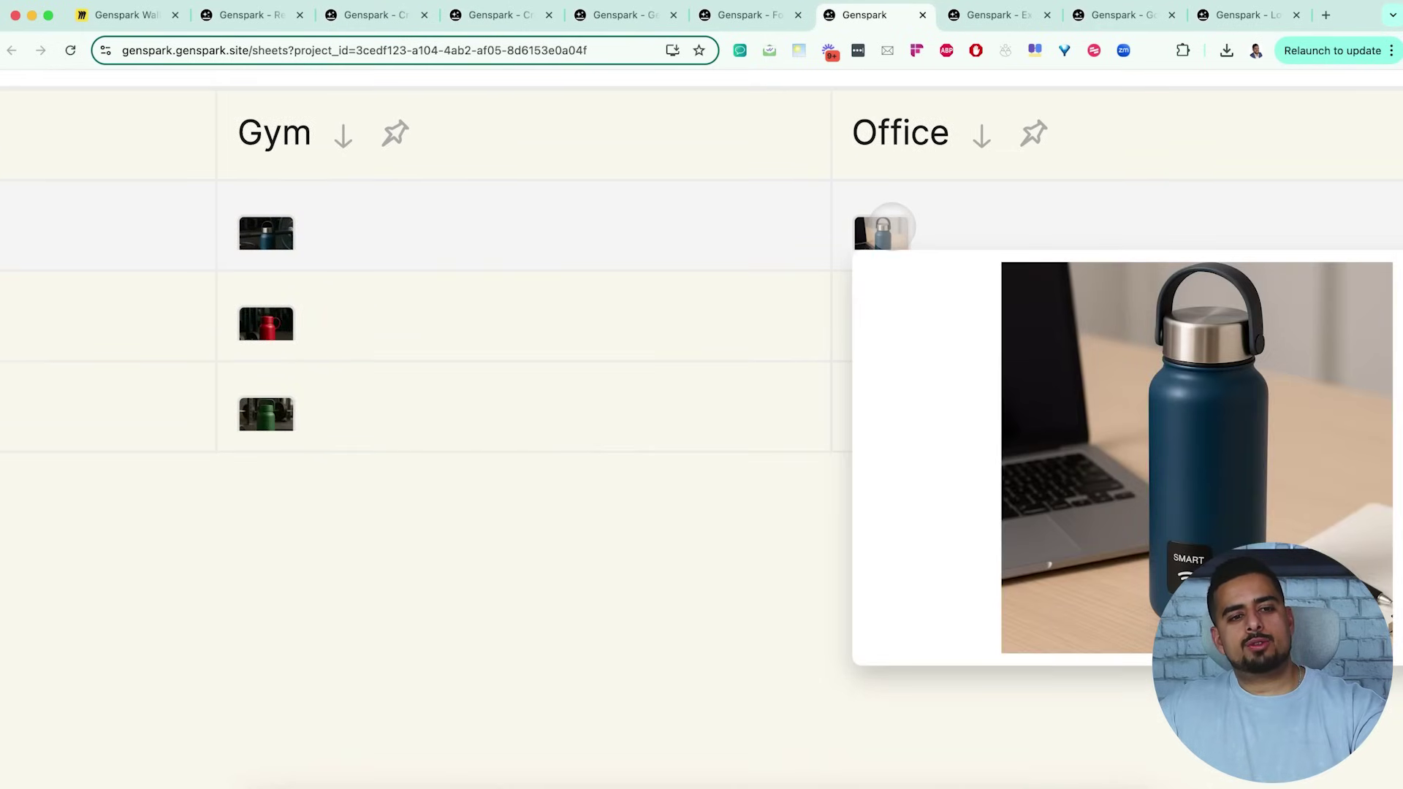
{"action": "scroll", "coordinate": [892, 226], "scroll_direction": "right", "scroll_amount": 5}
{"action": "mouse_move", "coordinate": [661, 356]}
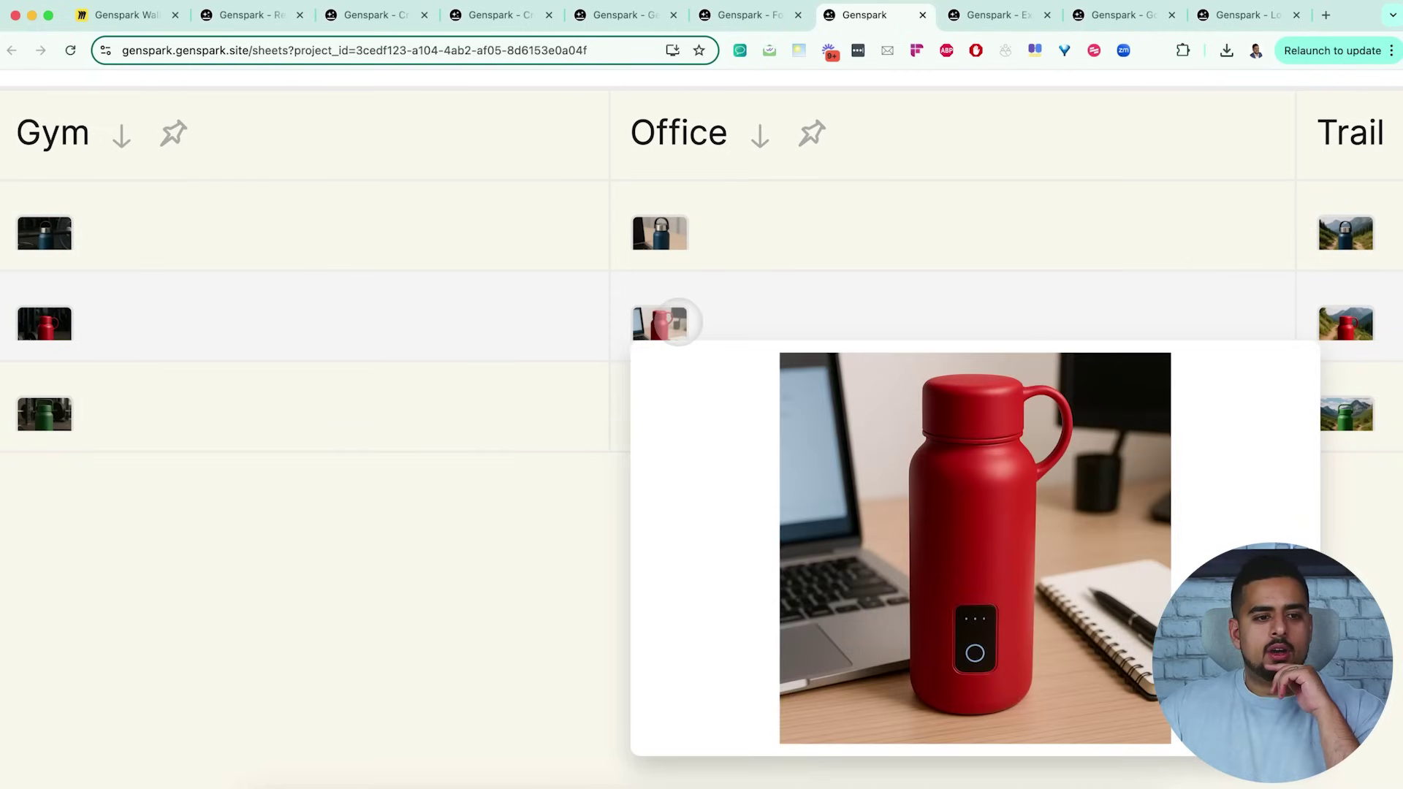
{"action": "mouse_move", "coordinate": [658, 413]}
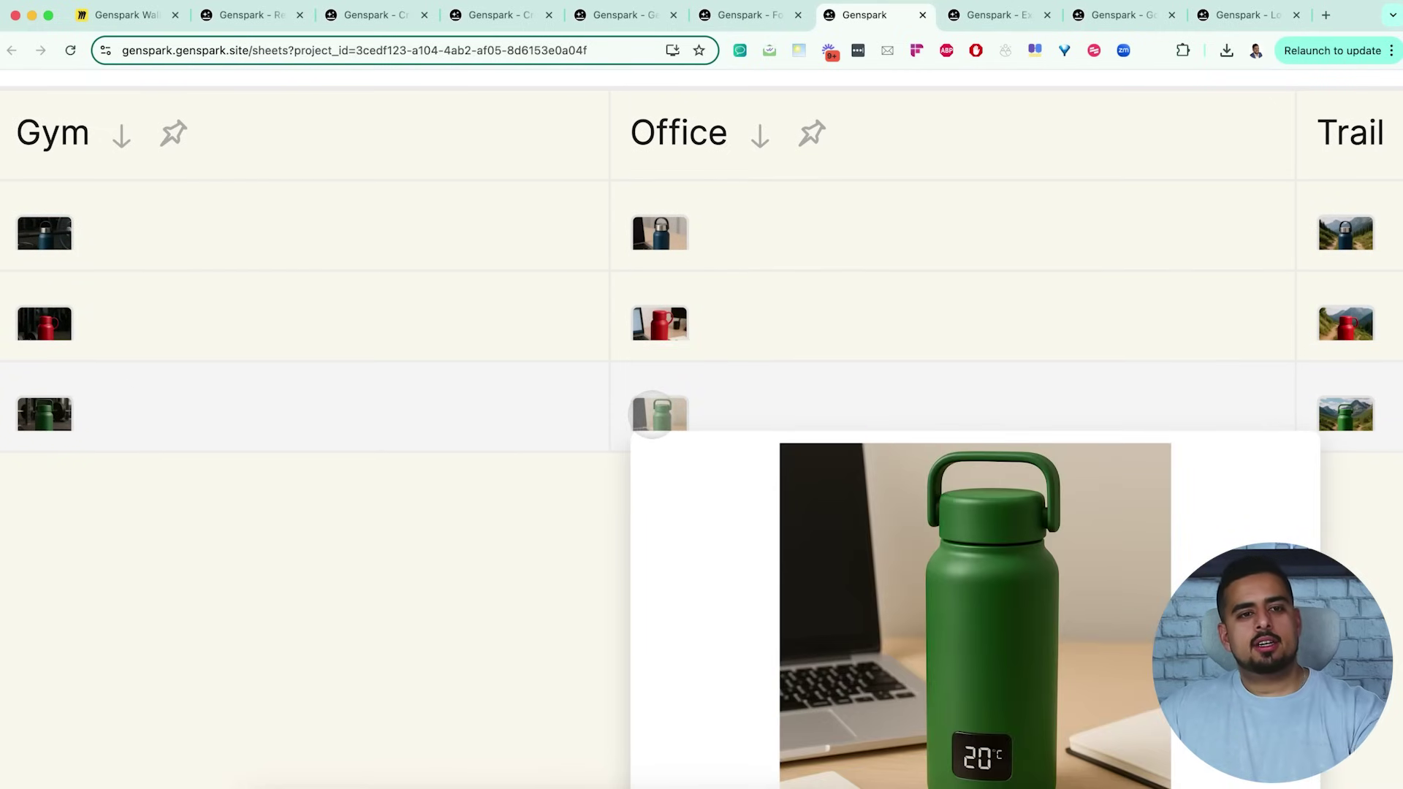
{"action": "scroll", "coordinate": [654, 413], "scroll_direction": "right", "scroll_amount": 10}
{"action": "scroll", "coordinate": [636, 282], "scroll_direction": "right", "scroll_amount": 4}
Preview the remaining scene mock-ups across the sheet, then close the standalone page
{"action": "mouse_move", "coordinate": [582, 247]}
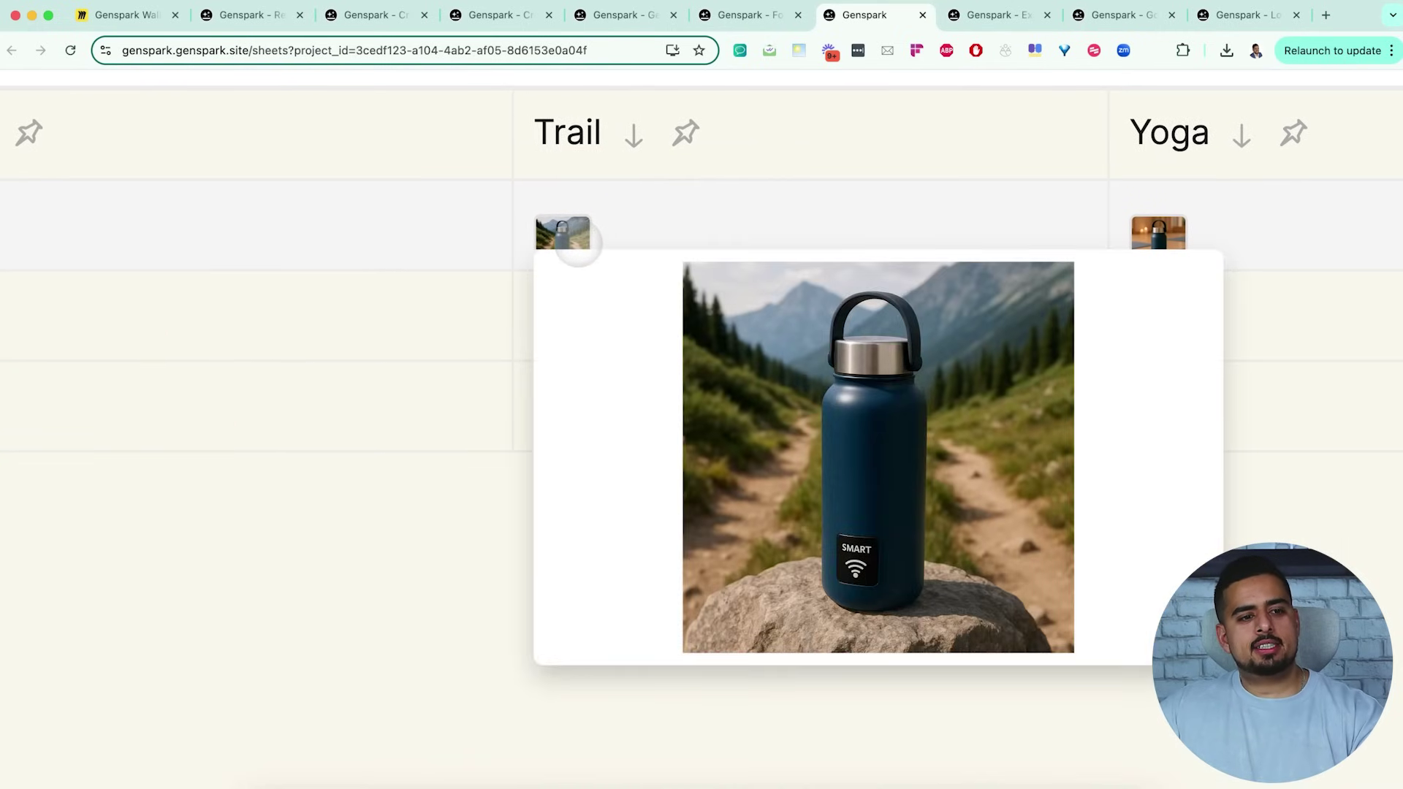
{"action": "mouse_move", "coordinate": [537, 322]}
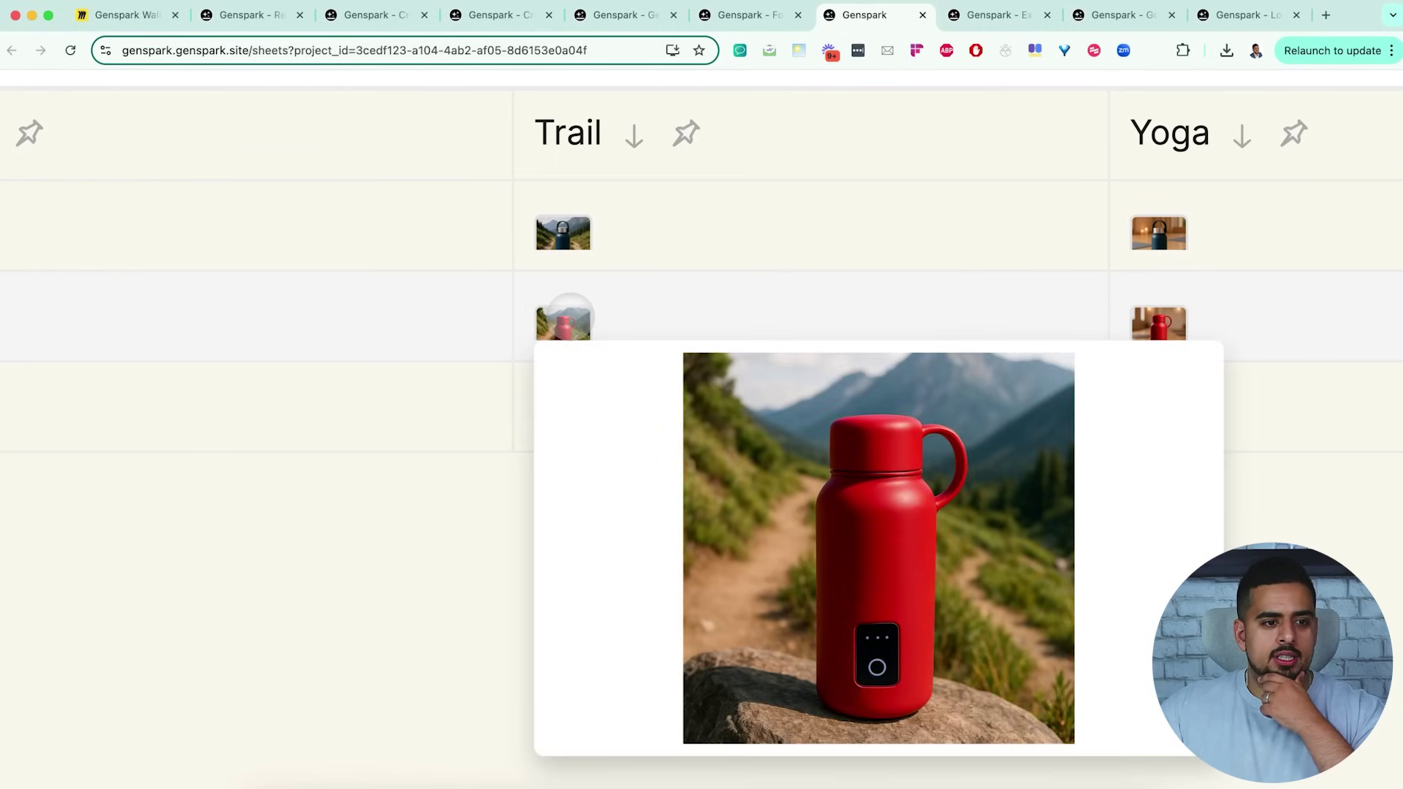
{"action": "mouse_move", "coordinate": [582, 414]}
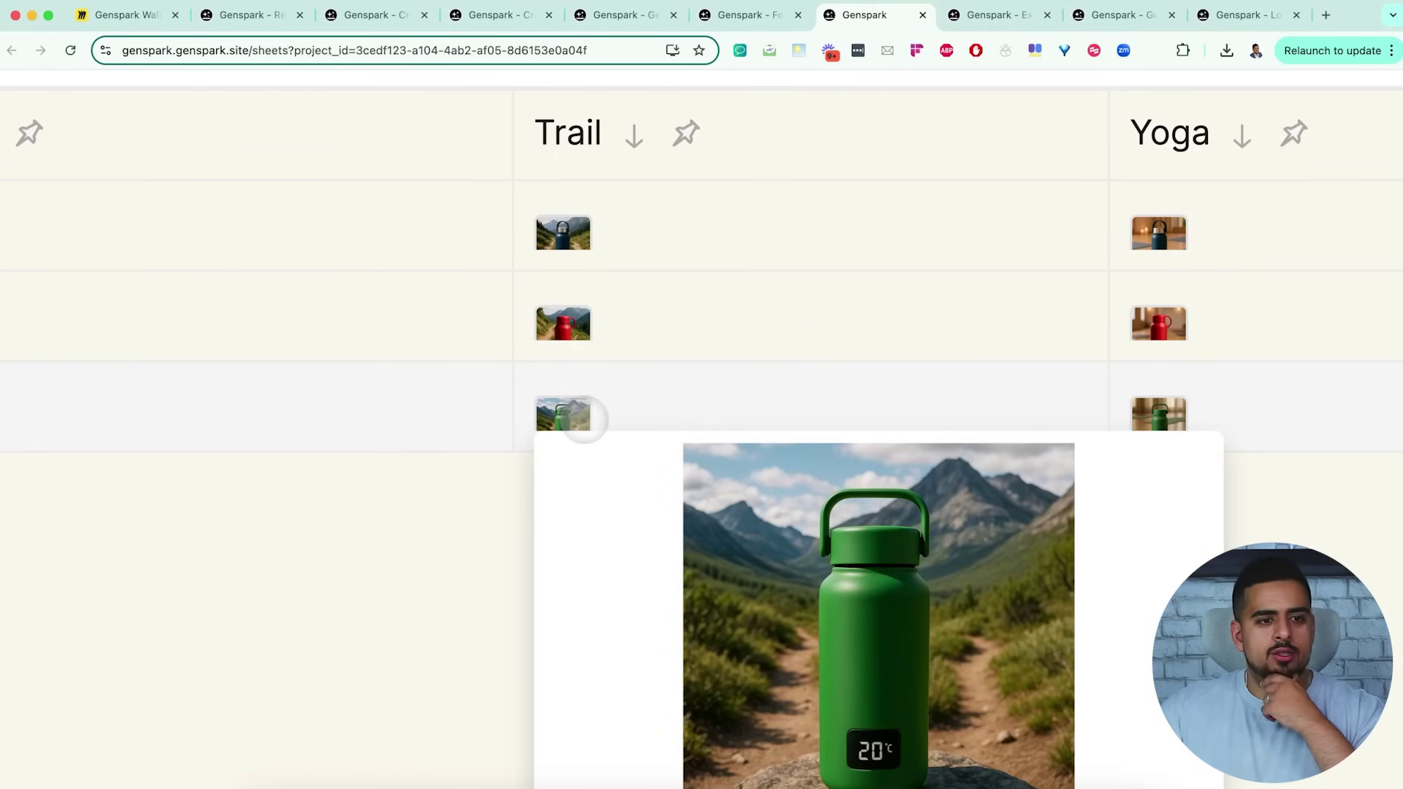
{"action": "scroll", "coordinate": [989, 319], "scroll_direction": "right", "scroll_amount": 10}
{"action": "mouse_move", "coordinate": [487, 234]}
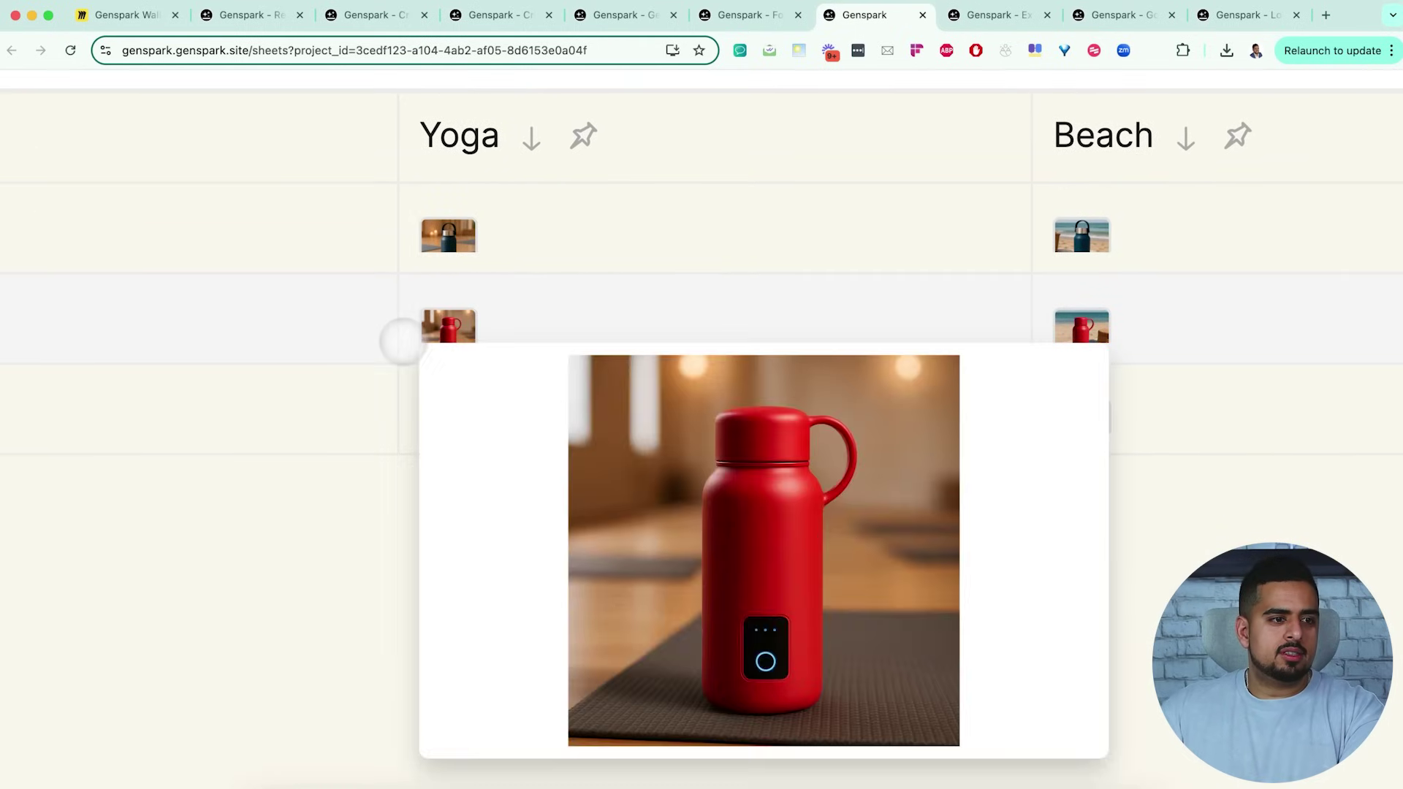
{"action": "mouse_move", "coordinate": [443, 414]}
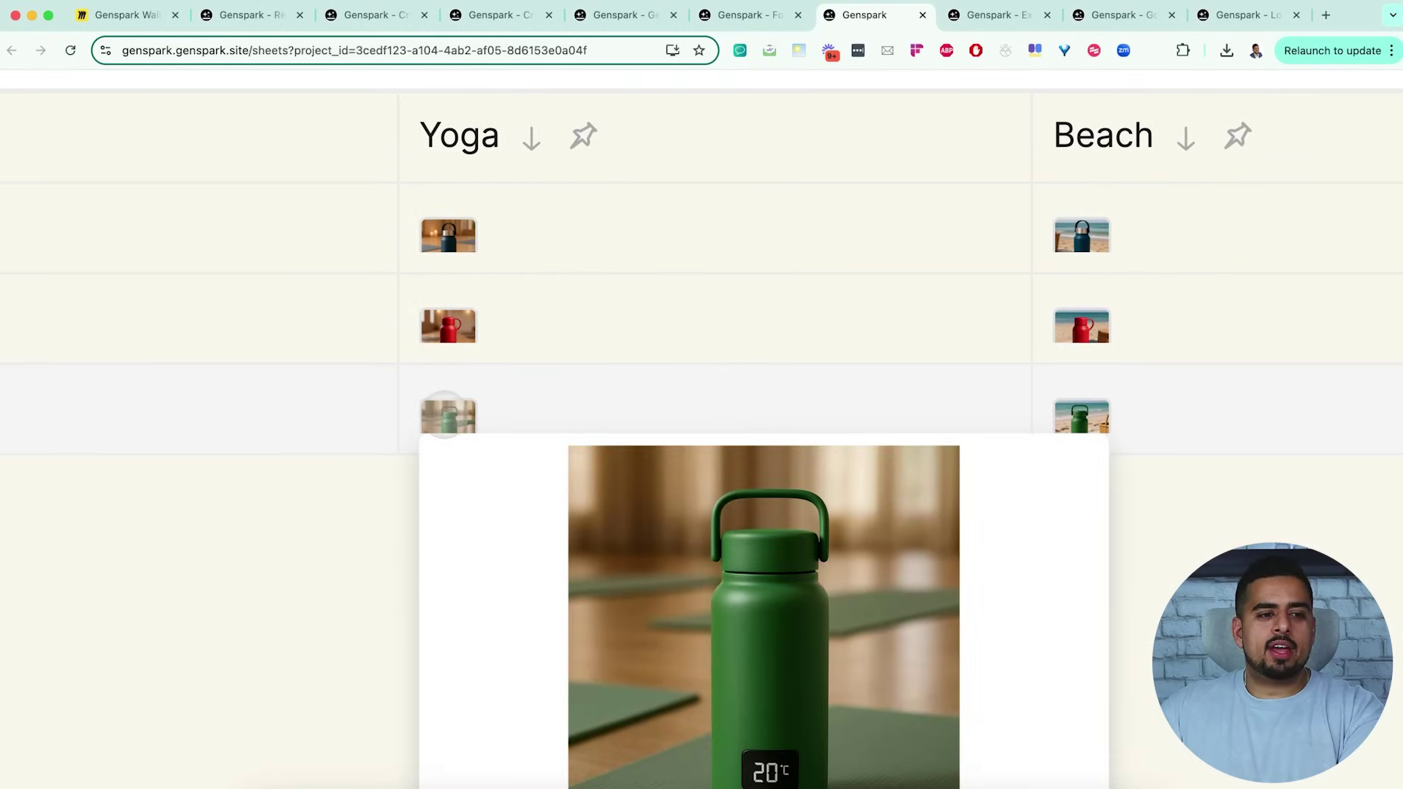
{"action": "mouse_move", "coordinate": [1040, 235]}
{"action": "scroll", "coordinate": [1073, 236], "scroll_direction": "right", "scroll_amount": 2}
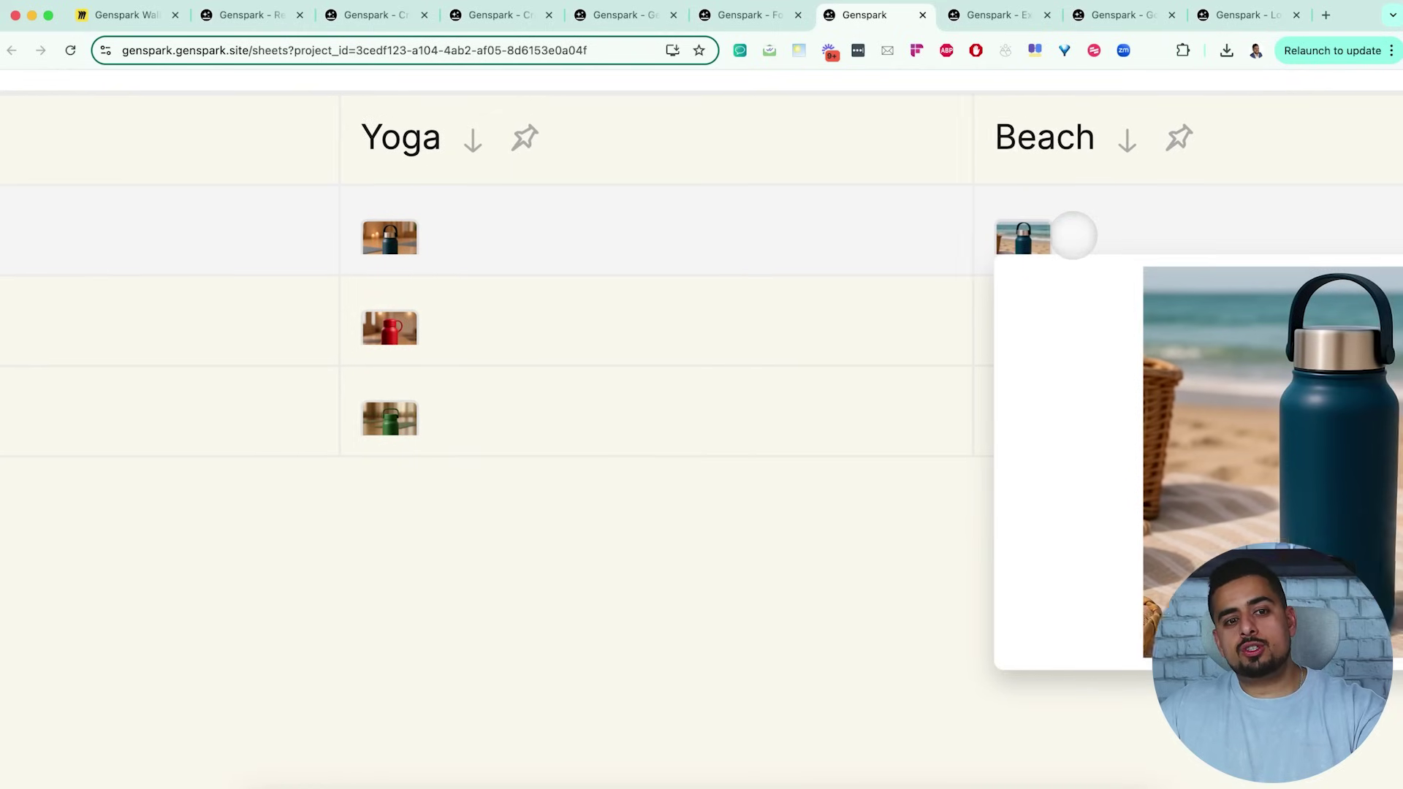
{"action": "scroll", "coordinate": [1073, 235], "scroll_direction": "right", "scroll_amount": 5}
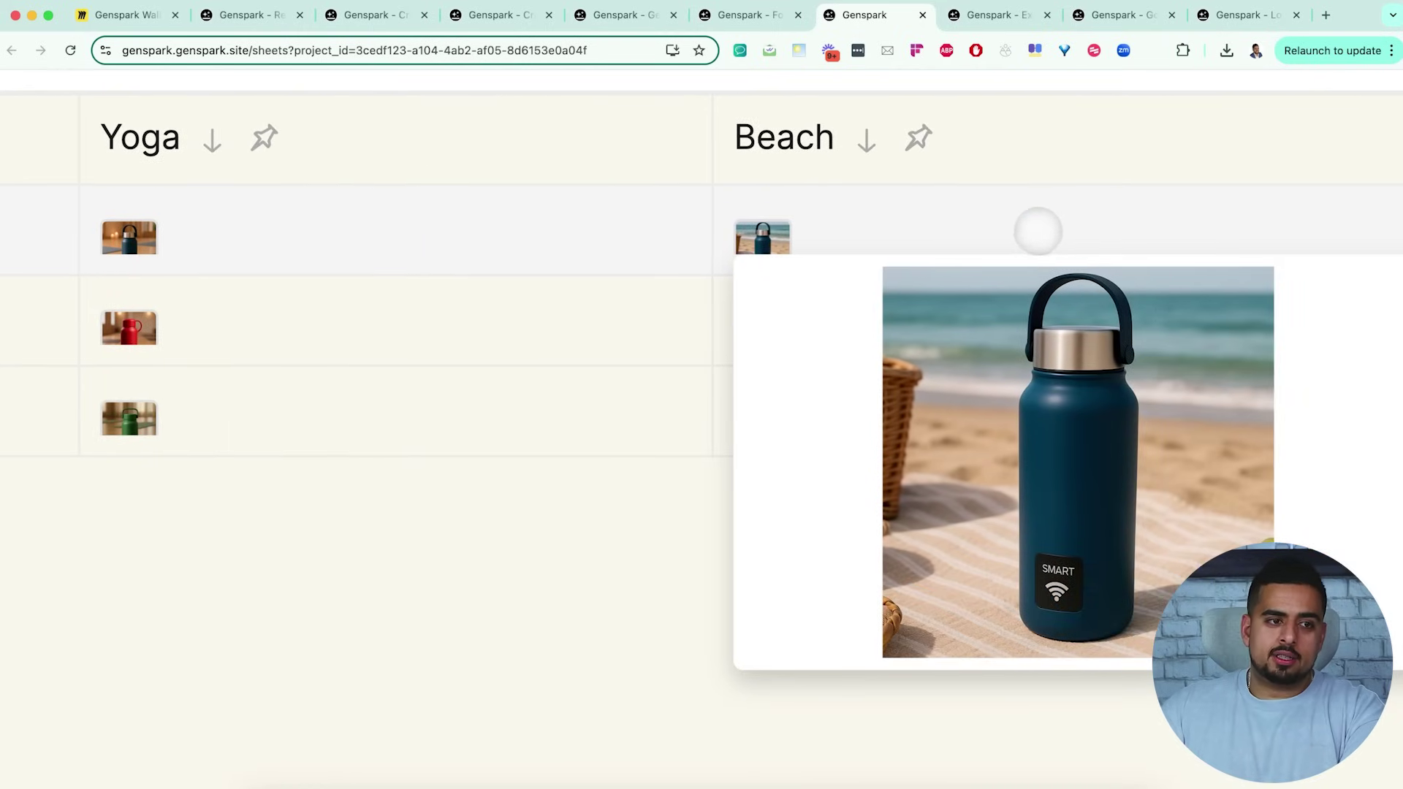
{"action": "mouse_move", "coordinate": [737, 305]}
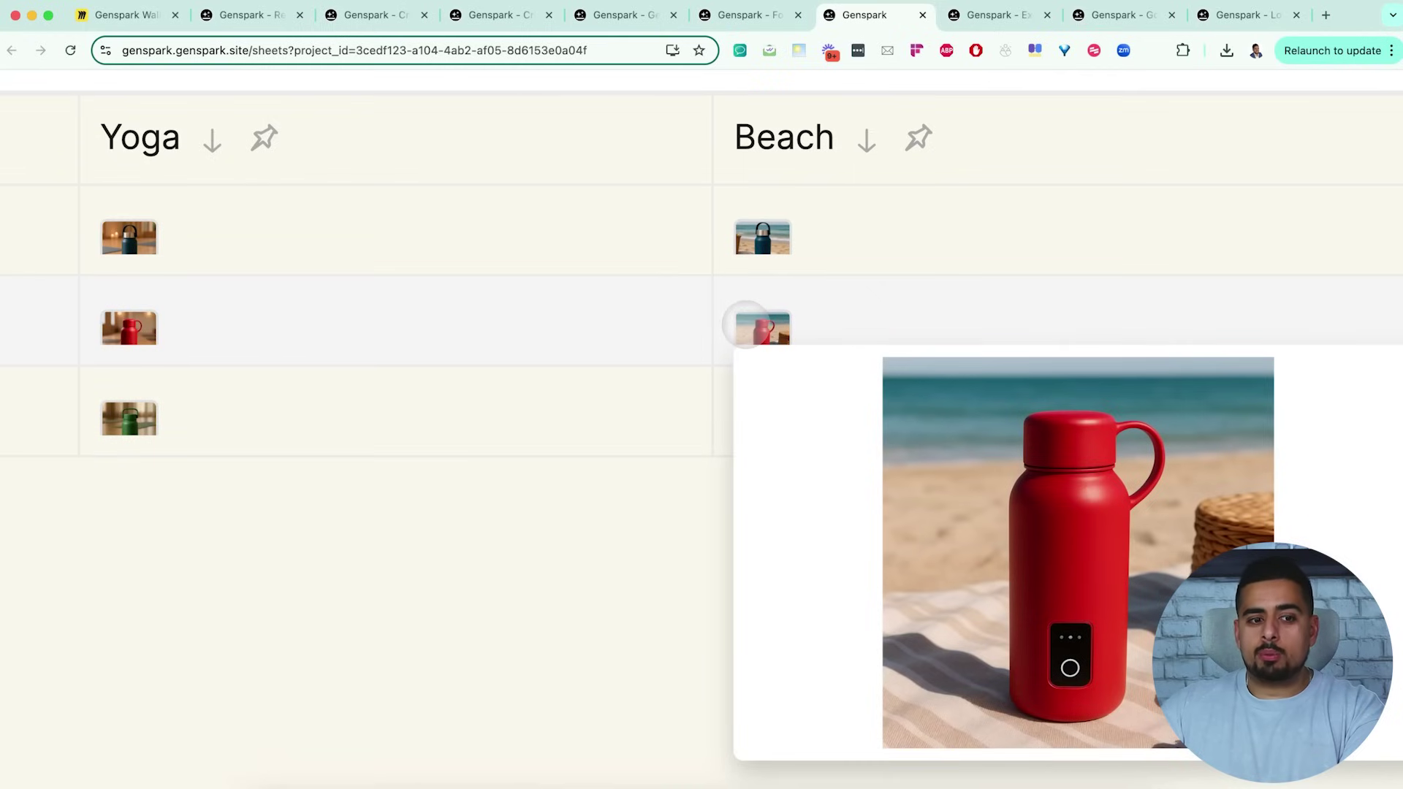
{"action": "mouse_move", "coordinate": [761, 404]}
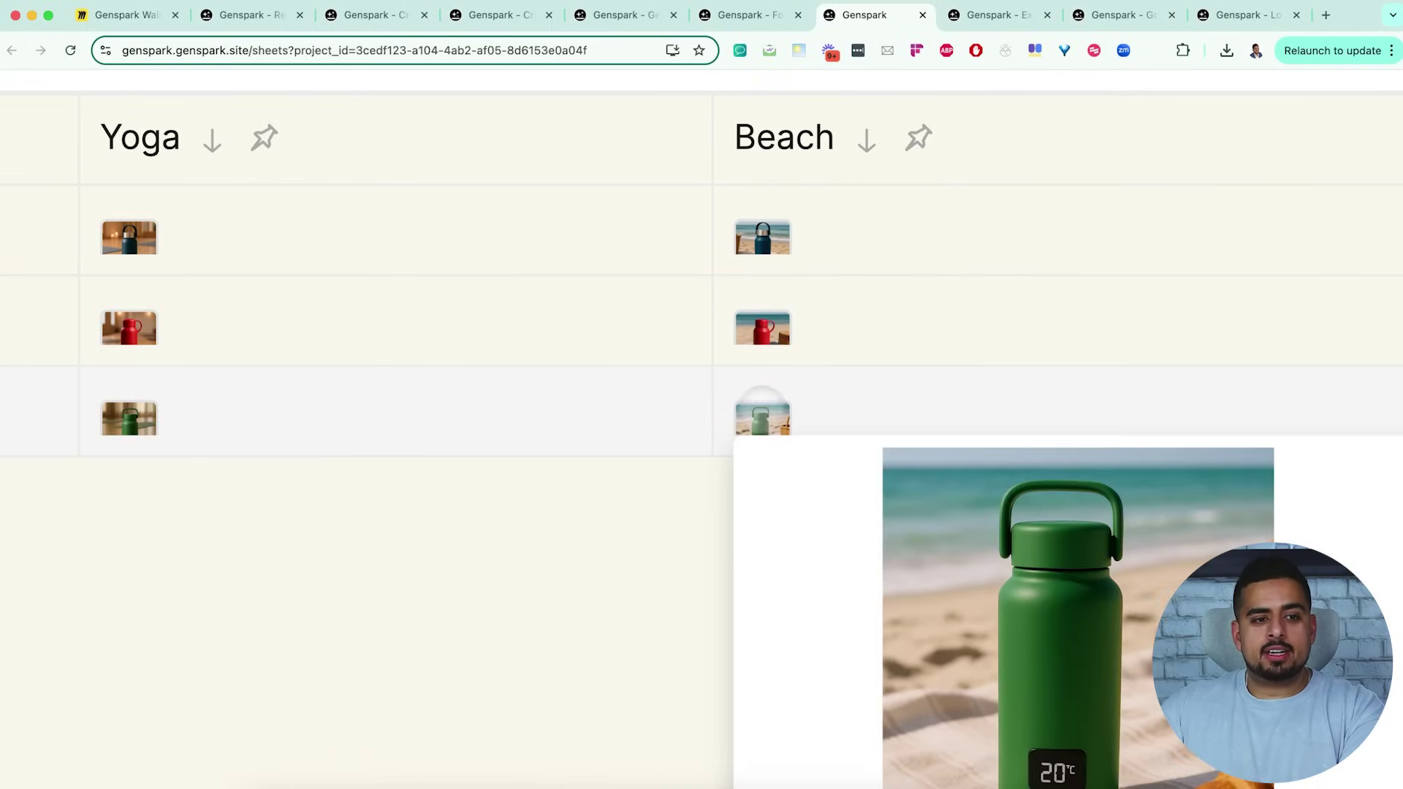
{"action": "scroll", "coordinate": [766, 411], "scroll_direction": "down", "scroll_amount": 3}
{"action": "key", "text": "super+w"}
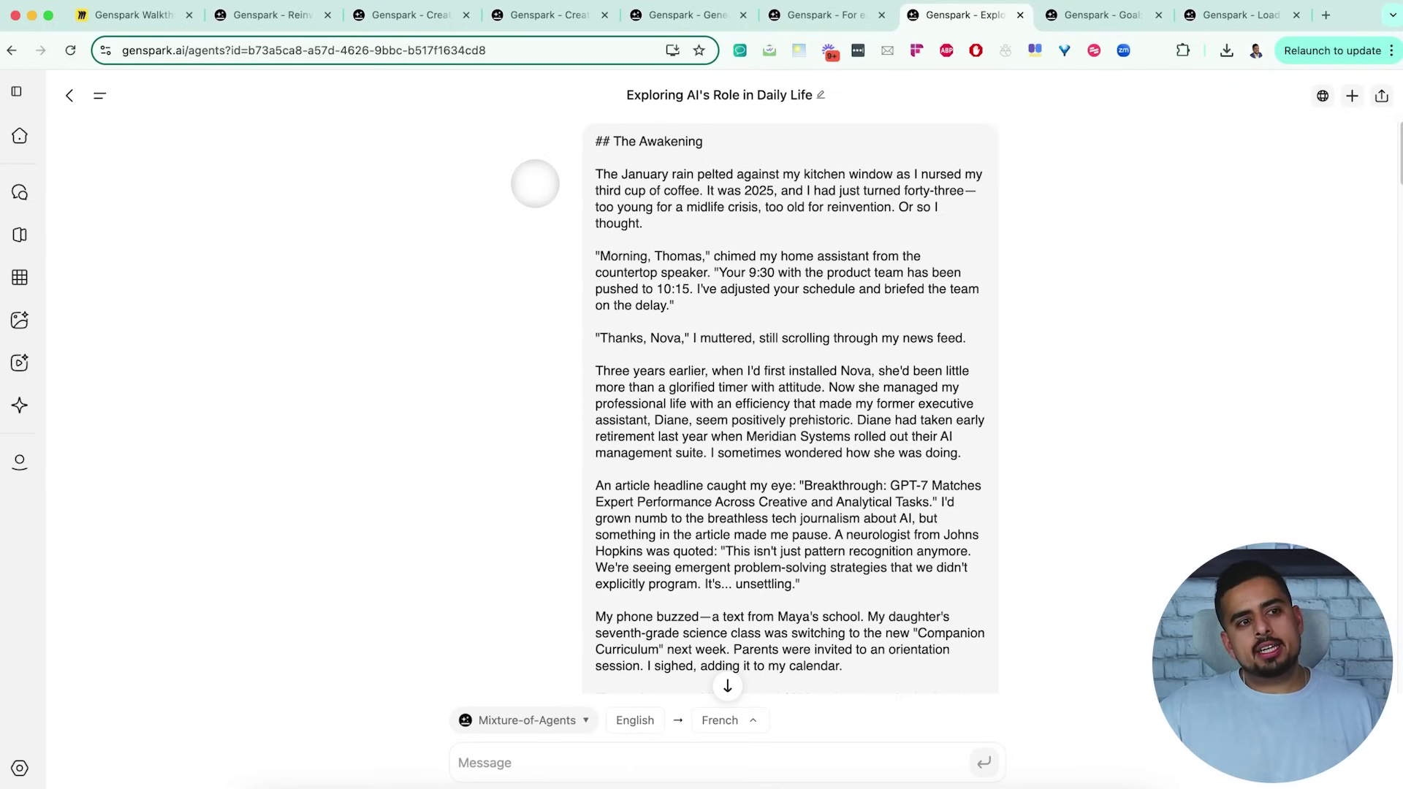
Expand the Reflection row below the English story to show its French analysis of the four translations
{"action": "scroll", "coordinate": [548, 183], "scroll_direction": "down", "scroll_amount": 15}
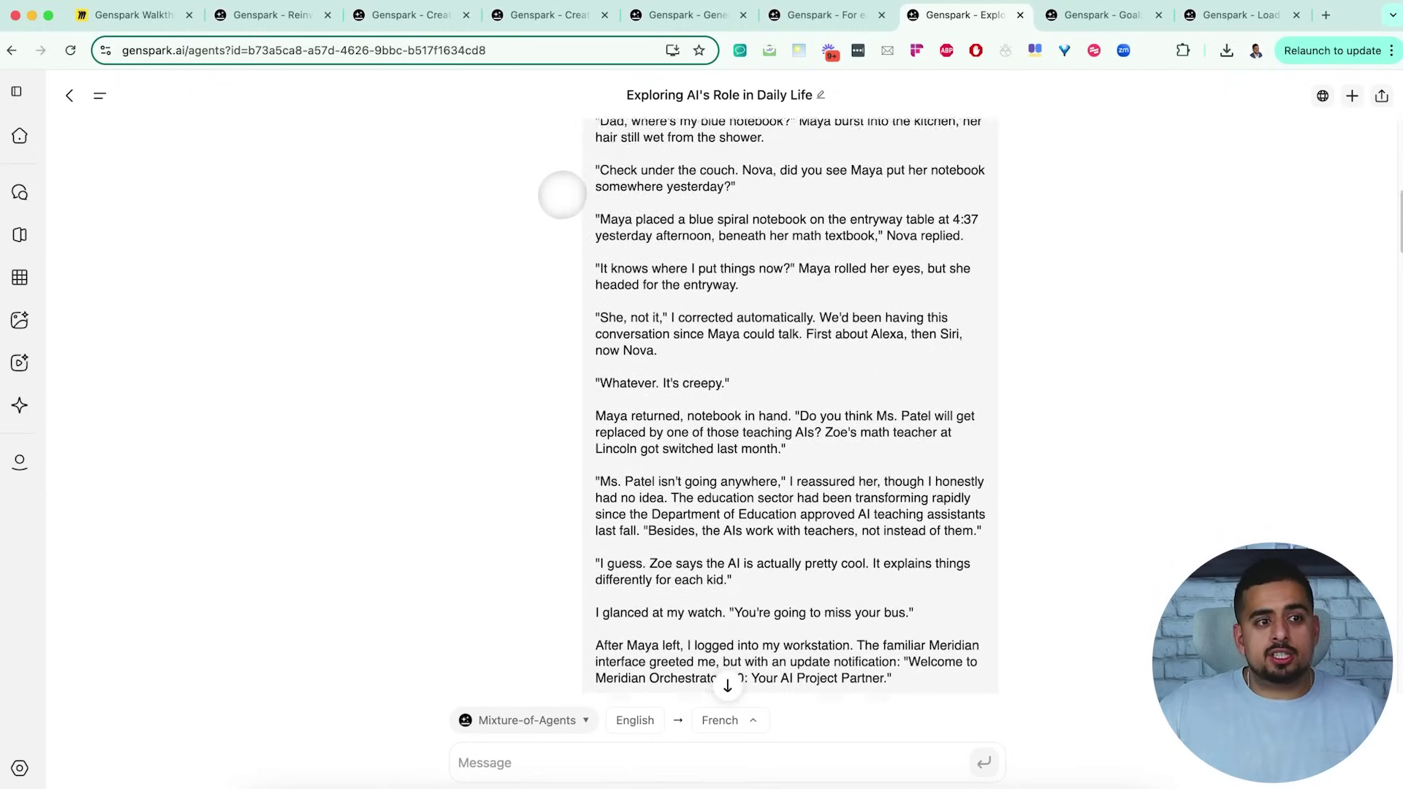
{"action": "scroll", "coordinate": [560, 204], "scroll_direction": "down", "scroll_amount": 20}
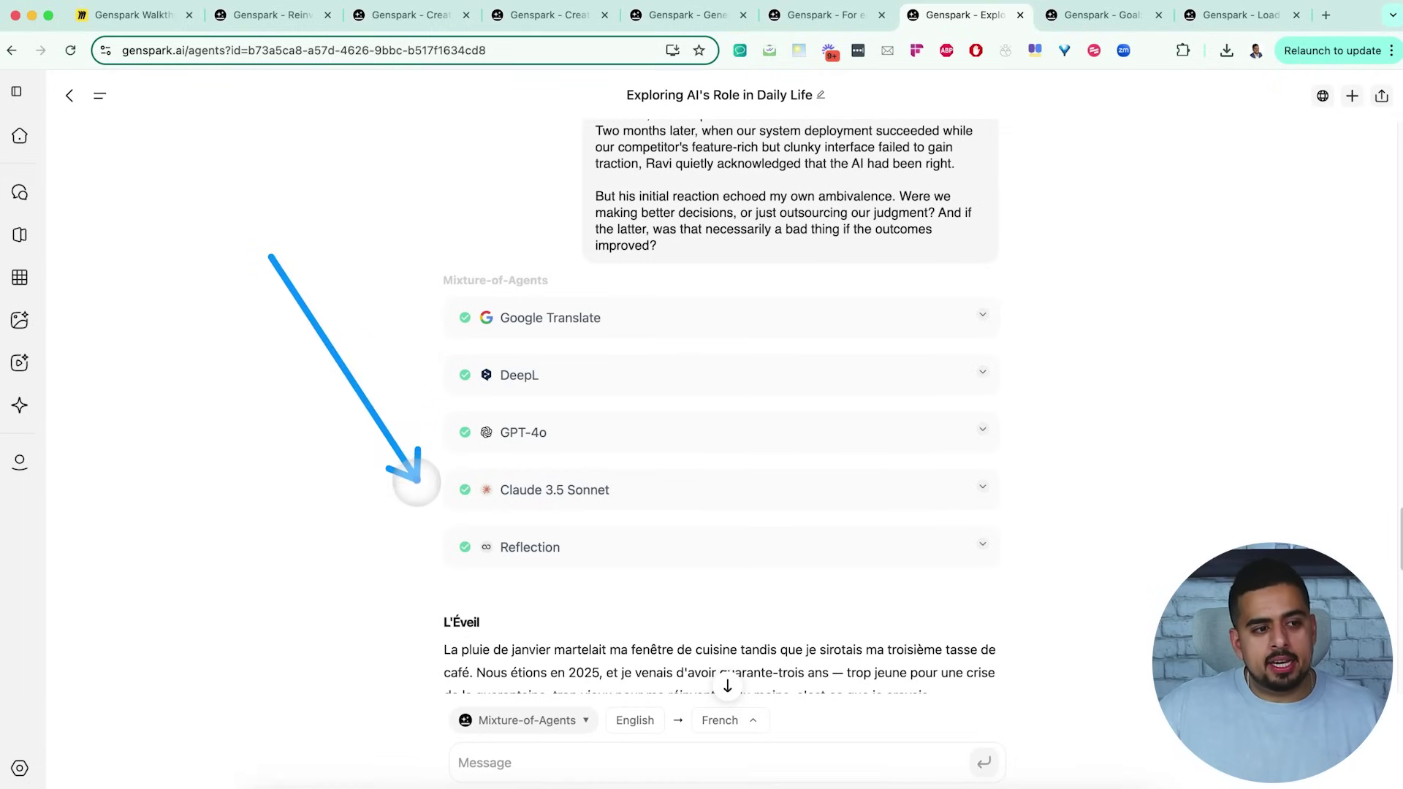
{"action": "left_click", "coordinate": [667, 543]}
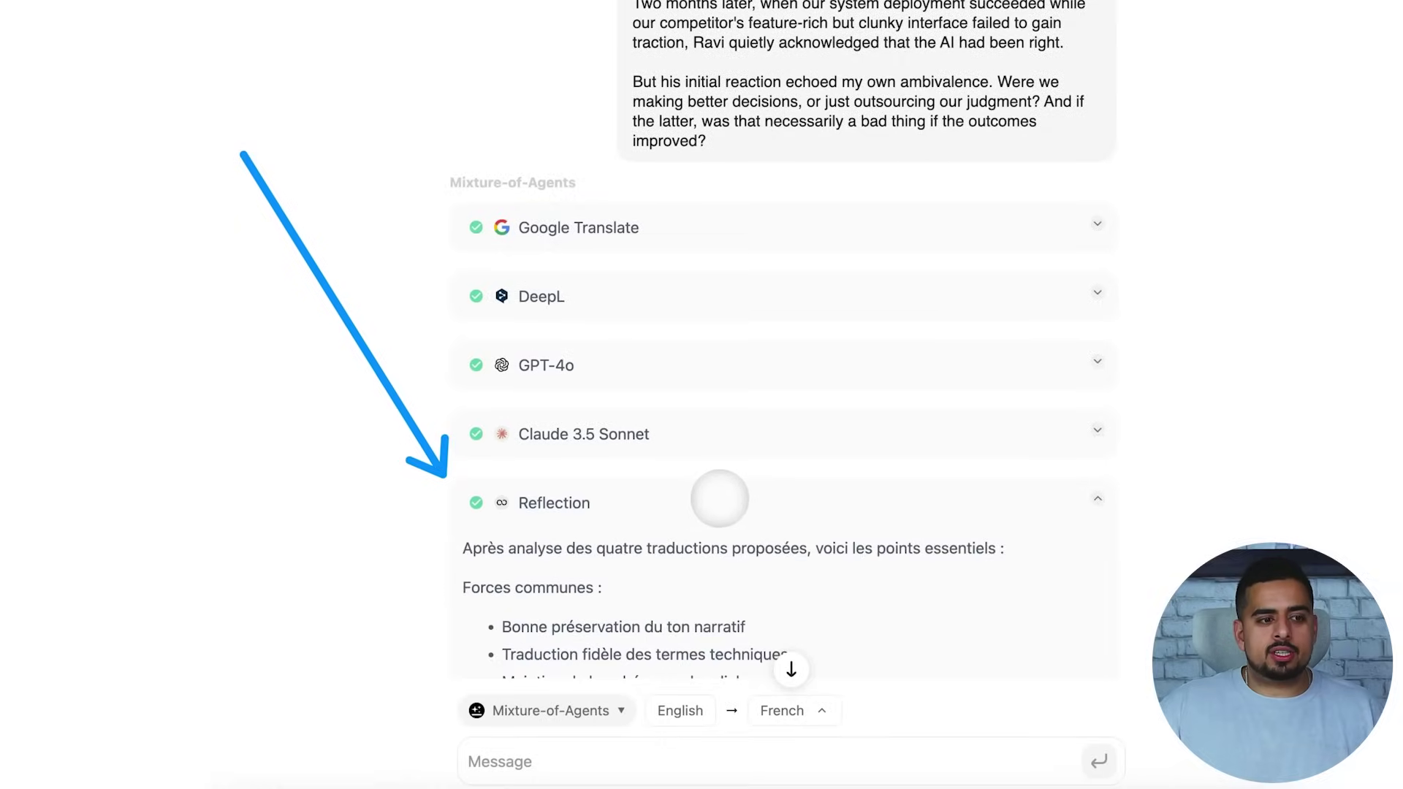
Show Google Translate's French version of the story, then collapse it again
{"action": "scroll", "coordinate": [720, 499], "scroll_direction": "down", "scroll_amount": 5}
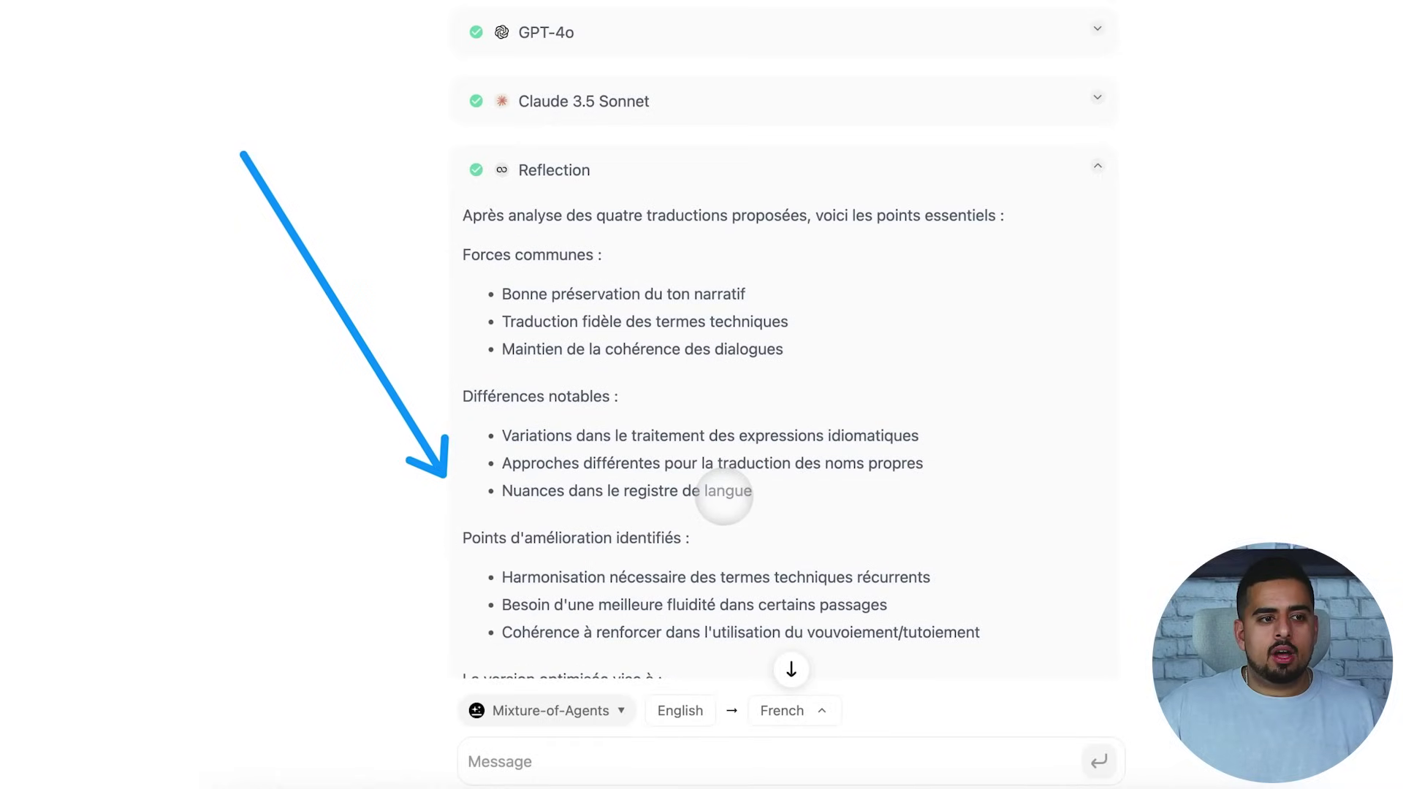
{"action": "scroll", "coordinate": [539, 470], "scroll_direction": "down", "scroll_amount": 15}
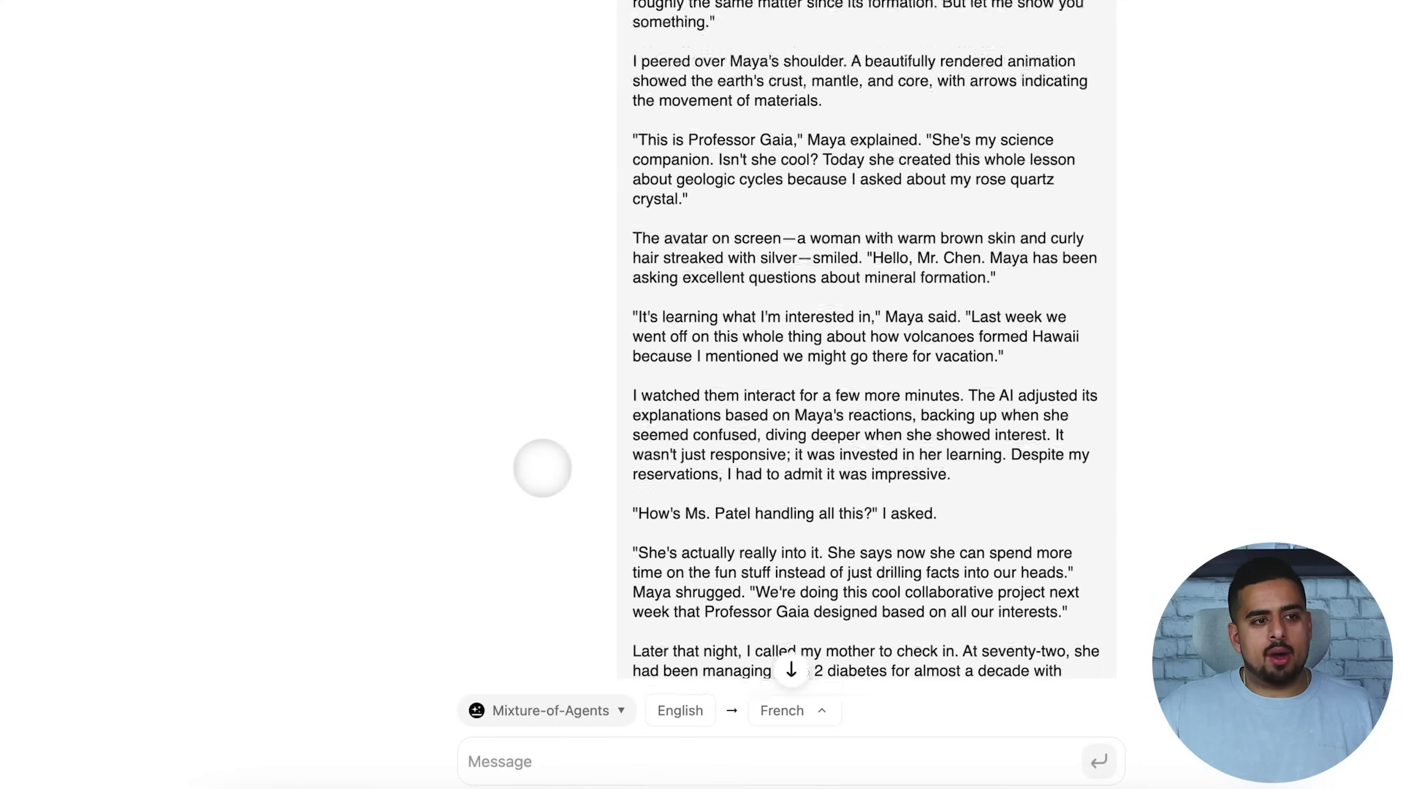
{"action": "scroll", "coordinate": [539, 470], "scroll_direction": "up", "scroll_amount": 7}
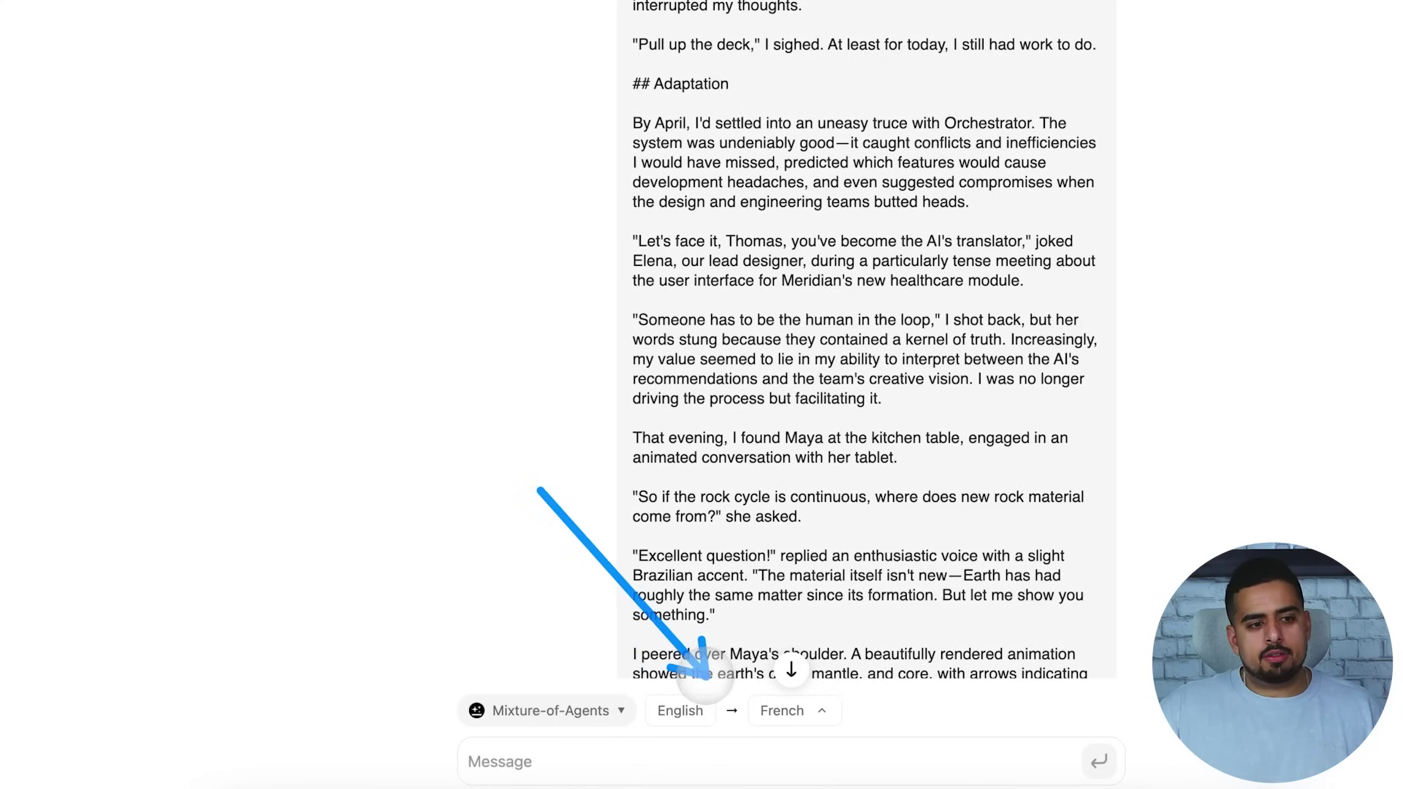
{"action": "scroll", "coordinate": [505, 485], "scroll_direction": "down", "scroll_amount": 10}
{"action": "scroll", "coordinate": [504, 485], "scroll_direction": "up", "scroll_amount": 15}
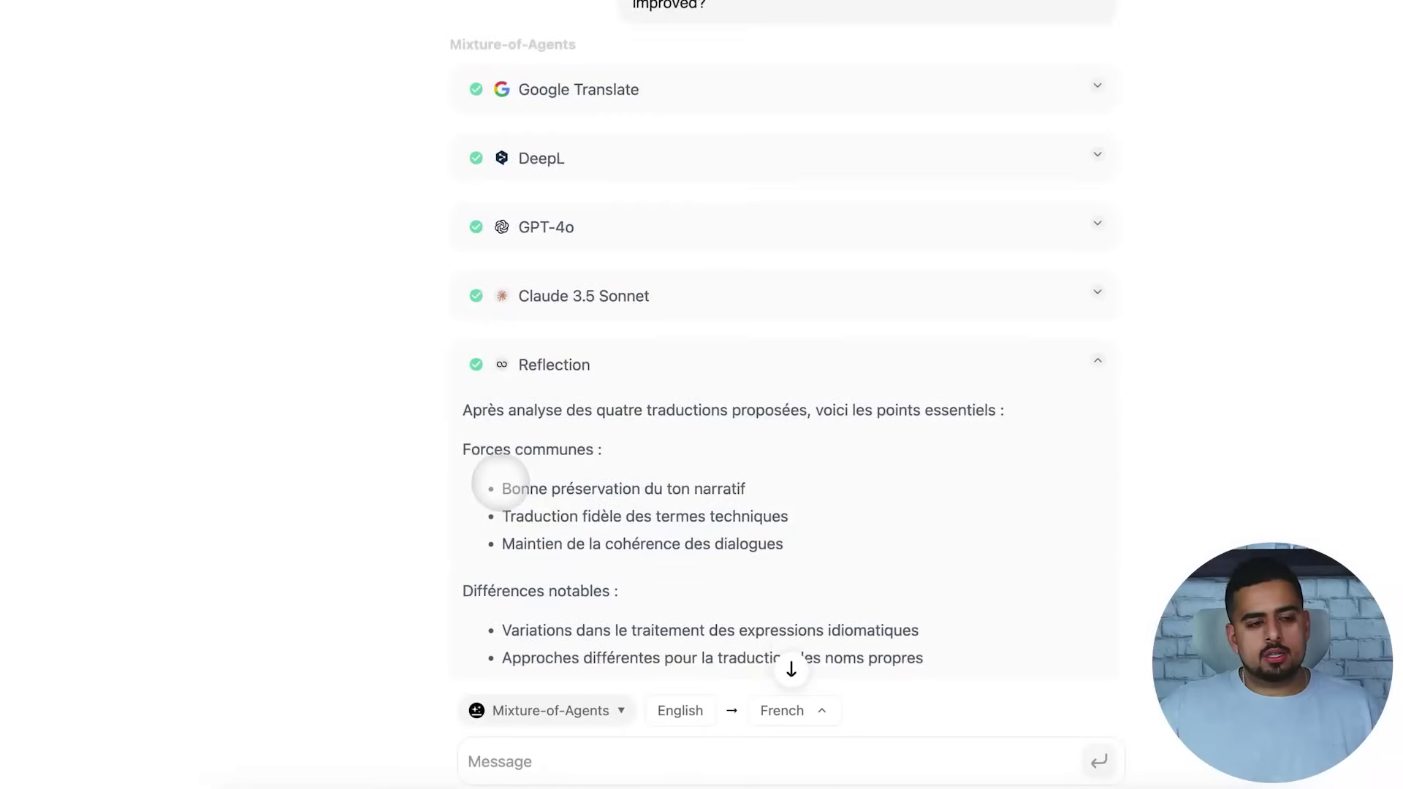
{"action": "scroll", "coordinate": [476, 476], "scroll_direction": "down", "scroll_amount": 10}
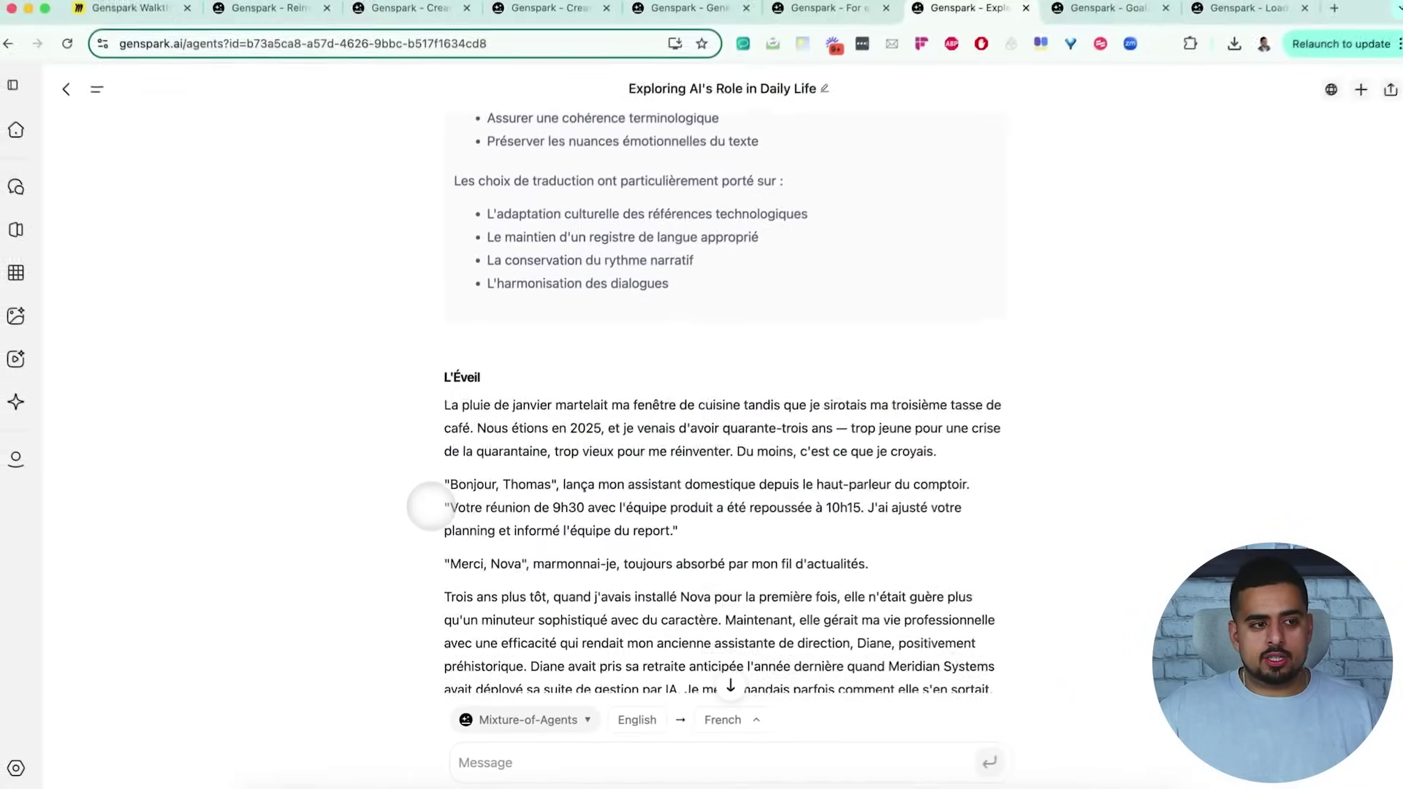
{"action": "scroll", "coordinate": [431, 506], "scroll_direction": "down", "scroll_amount": 5}
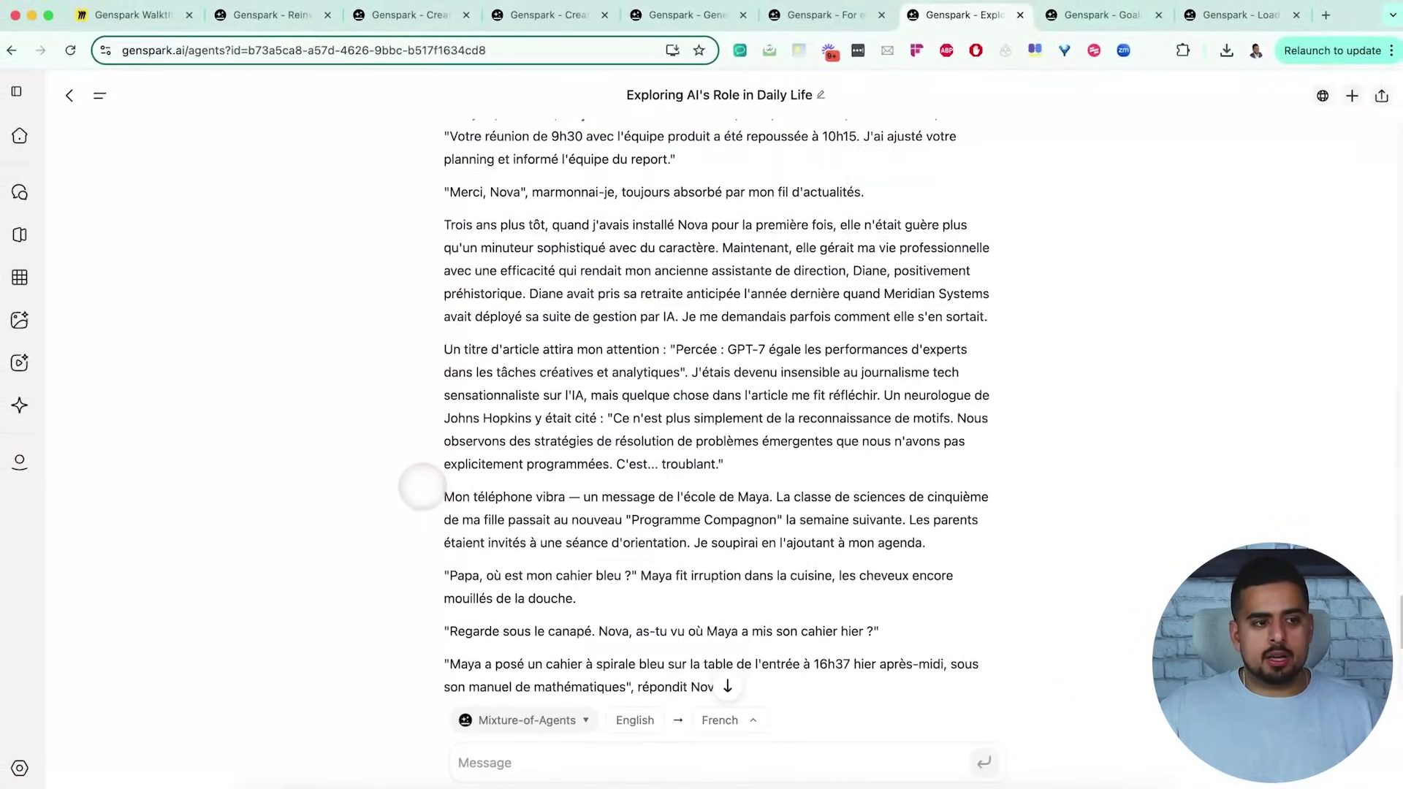
{"action": "scroll", "coordinate": [431, 477], "scroll_direction": "down", "scroll_amount": 5}
{"action": "scroll", "coordinate": [299, 225], "scroll_direction": "up", "scroll_amount": 20}
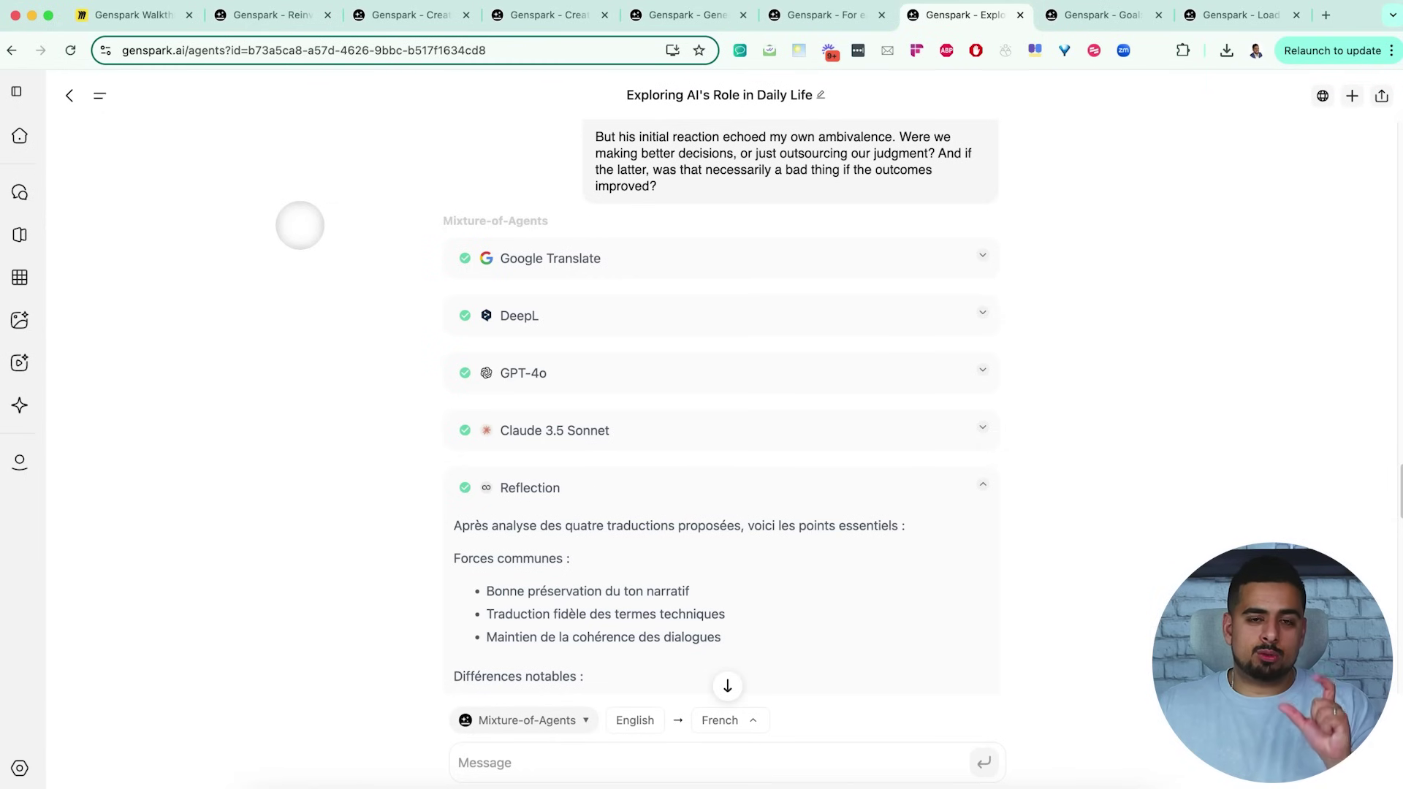
{"action": "left_click", "coordinate": [545, 259]}
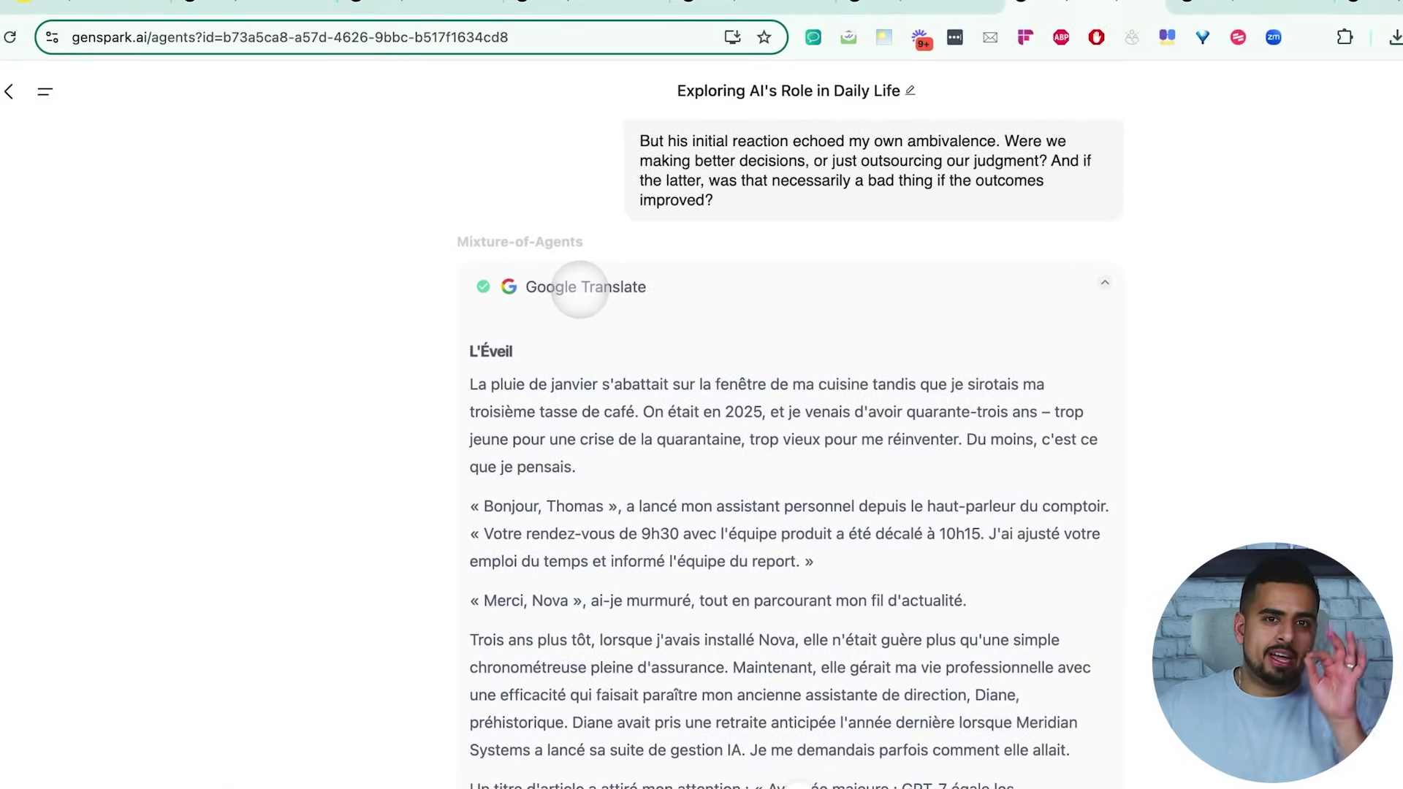
{"action": "left_click", "coordinate": [579, 287]}
Show Claude 3.5 Sonnet's French translation, then collapse it again
{"action": "scroll", "coordinate": [567, 366], "scroll_direction": "down", "scroll_amount": 2}
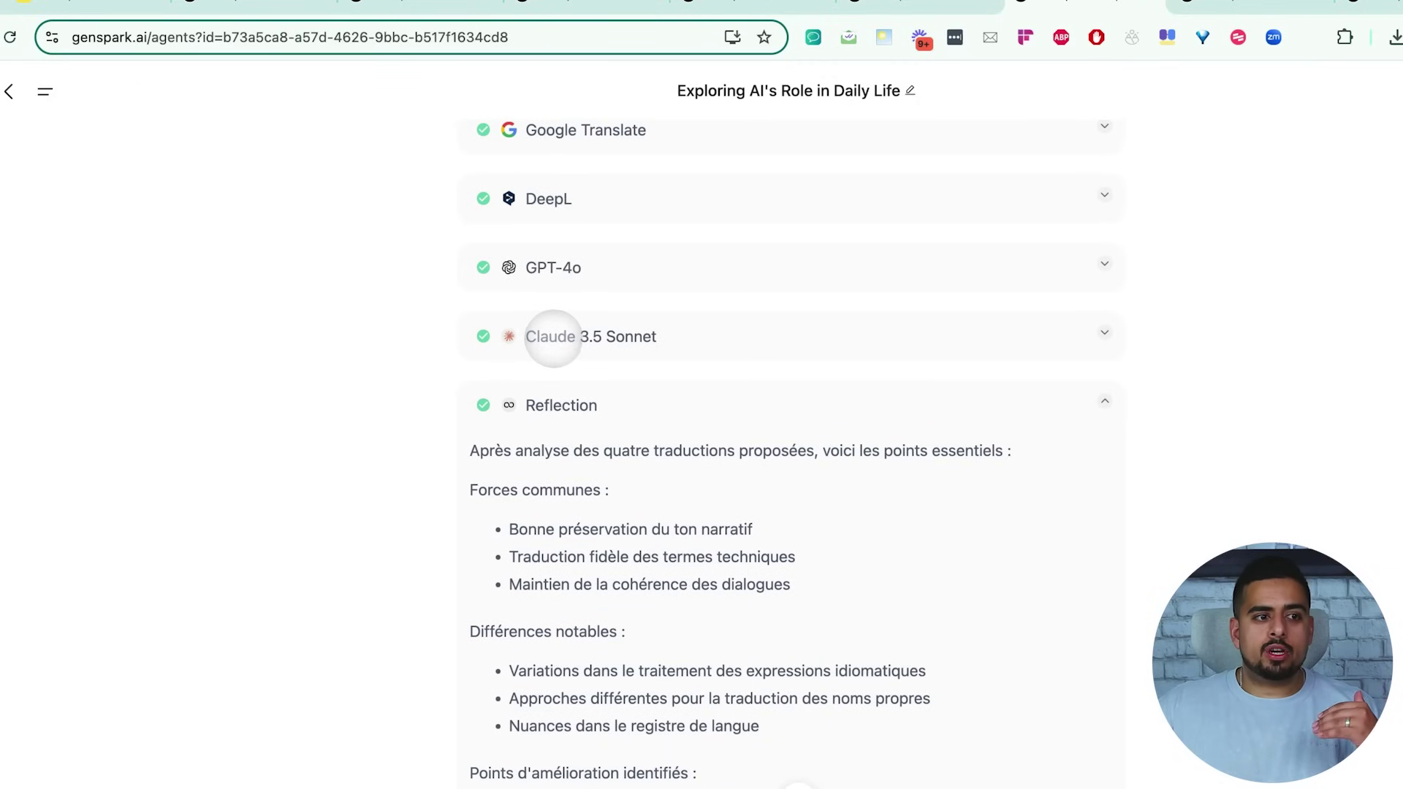
{"action": "left_click", "coordinate": [558, 336]}
{"action": "scroll", "coordinate": [559, 351], "scroll_direction": "down", "scroll_amount": 3}
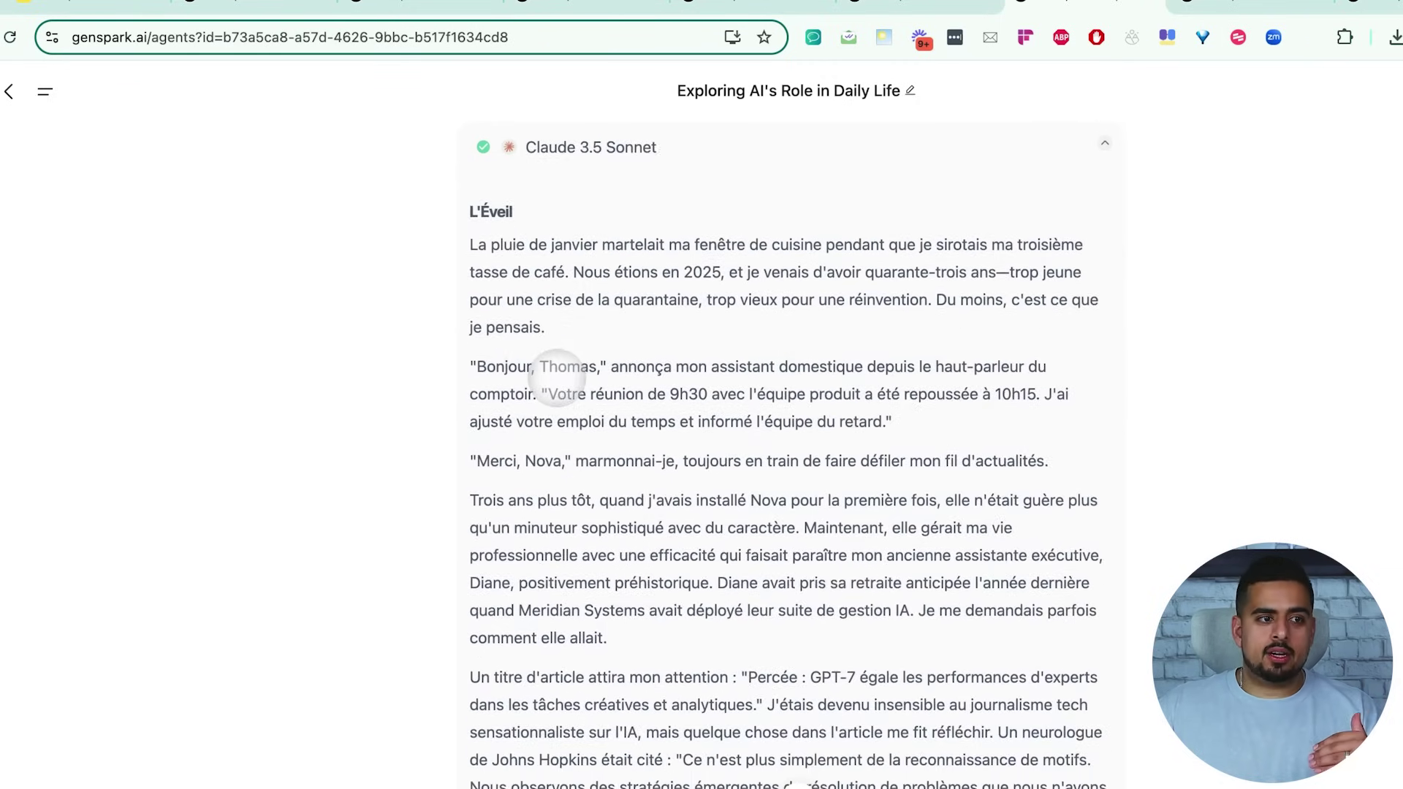
{"action": "scroll", "coordinate": [577, 307], "scroll_direction": "up", "scroll_amount": 2}
{"action": "left_click", "coordinate": [586, 270]}
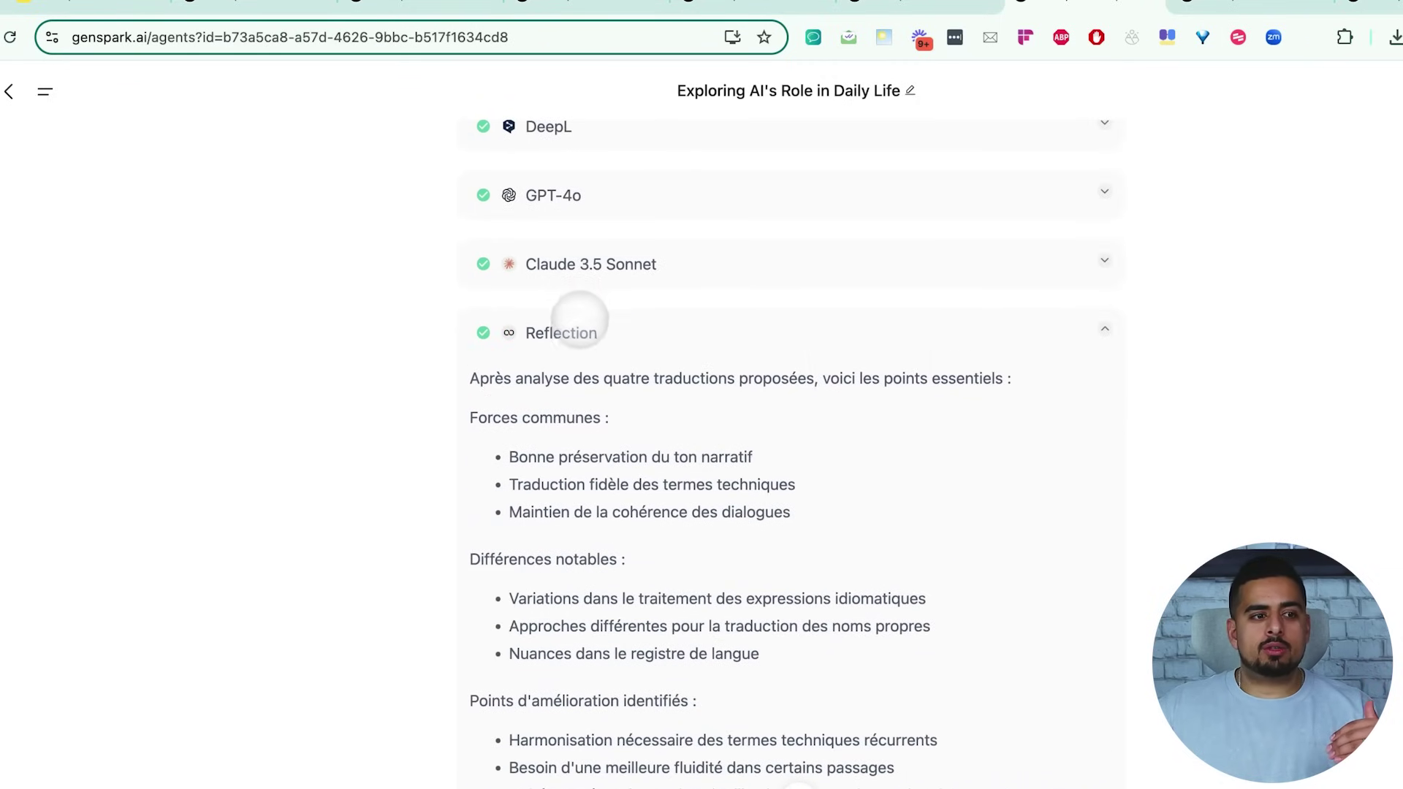
Read the Reflection analysis, then switch to the Toronto lead-sheet conversation tab with Ctrl+Tab
{"action": "scroll", "coordinate": [578, 340], "scroll_direction": "down", "scroll_amount": 2}
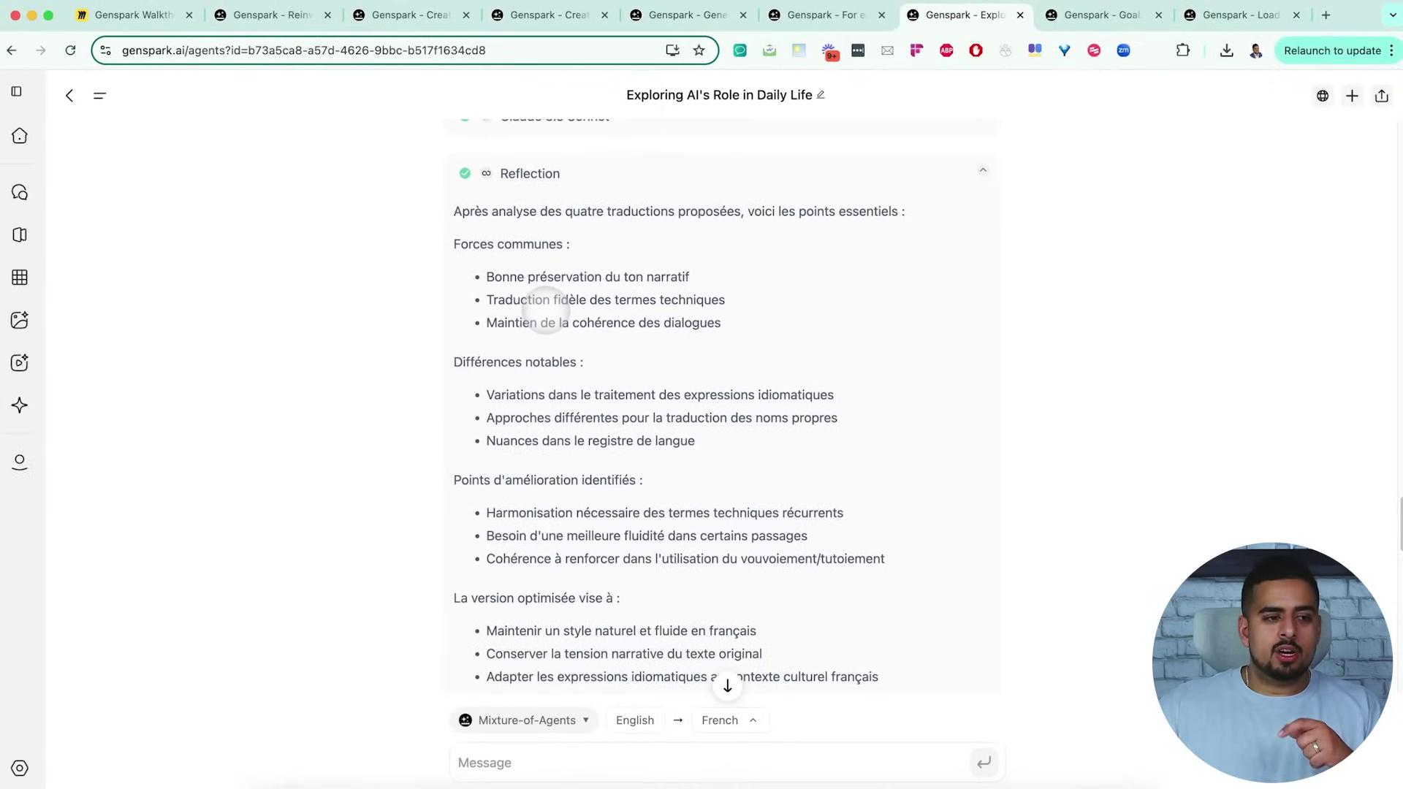
{"action": "scroll", "coordinate": [544, 314], "scroll_direction": "down", "scroll_amount": 3}
{"action": "scroll", "coordinate": [542, 340], "scroll_direction": "down", "scroll_amount": 3}
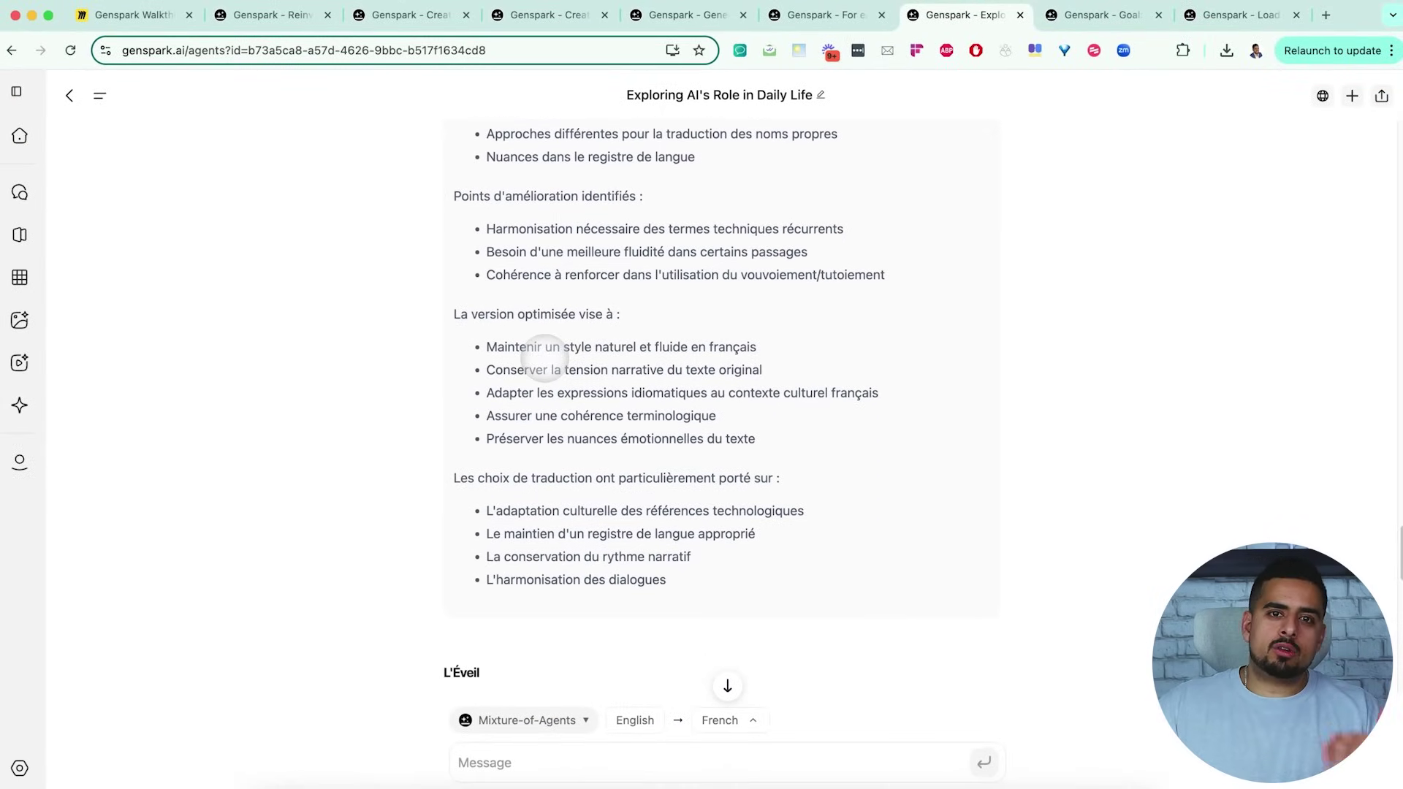
{"action": "key", "text": "ctrl+Tab"}
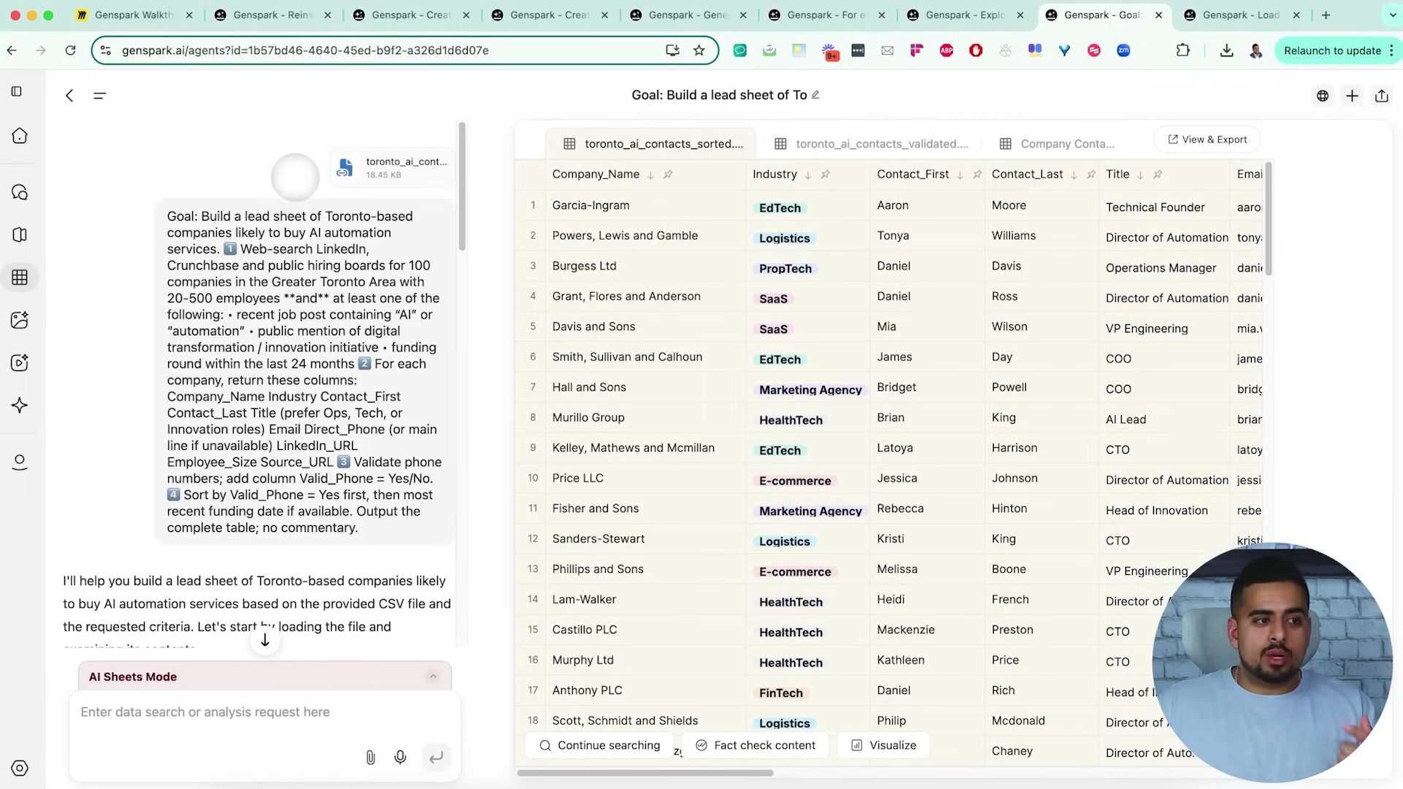
{"action": "scroll", "coordinate": [192, 217], "scroll_direction": "down", "scroll_amount": 1}
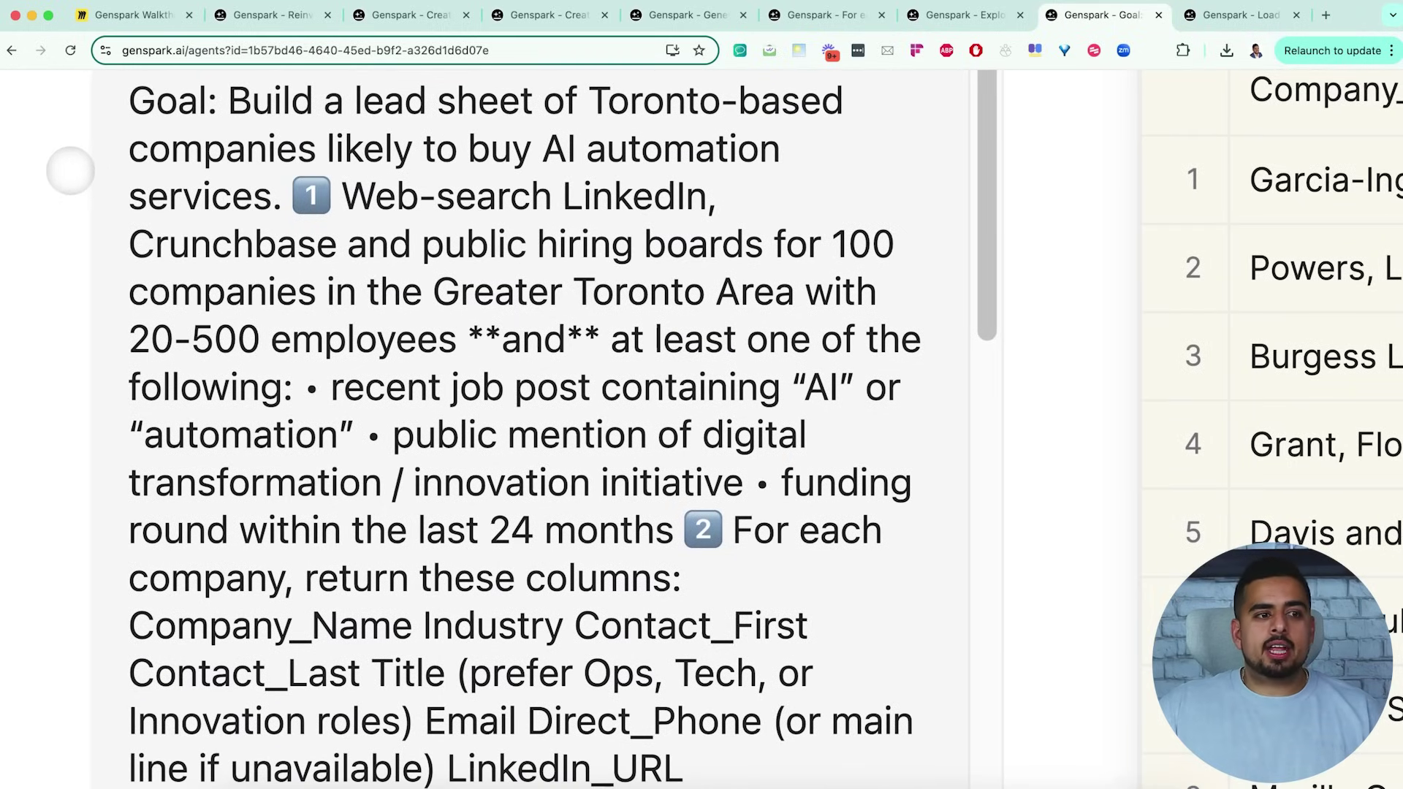
{"action": "scroll", "coordinate": [63, 176], "scroll_direction": "down", "scroll_amount": 1}
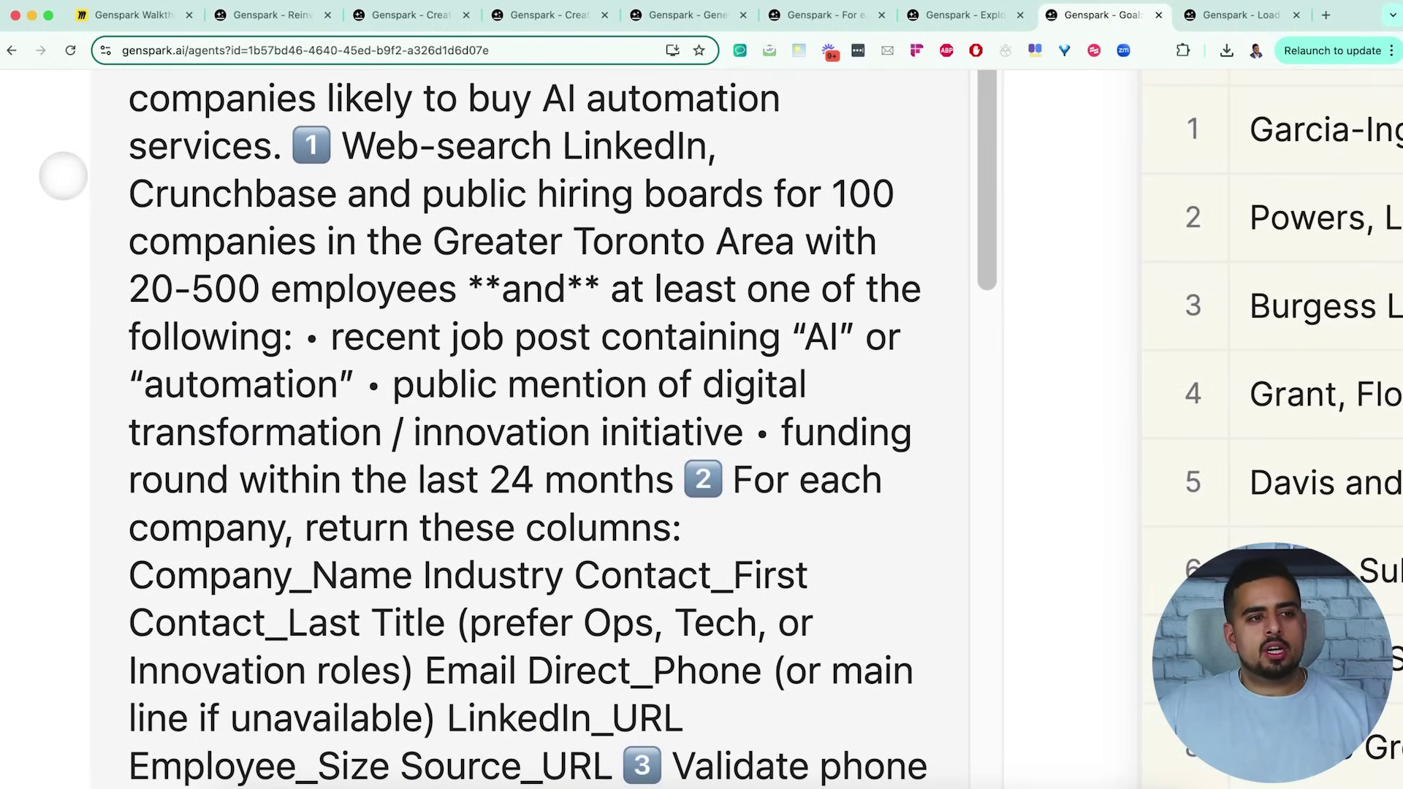
{"action": "scroll", "coordinate": [63, 176], "scroll_direction": "down", "scroll_amount": 1}
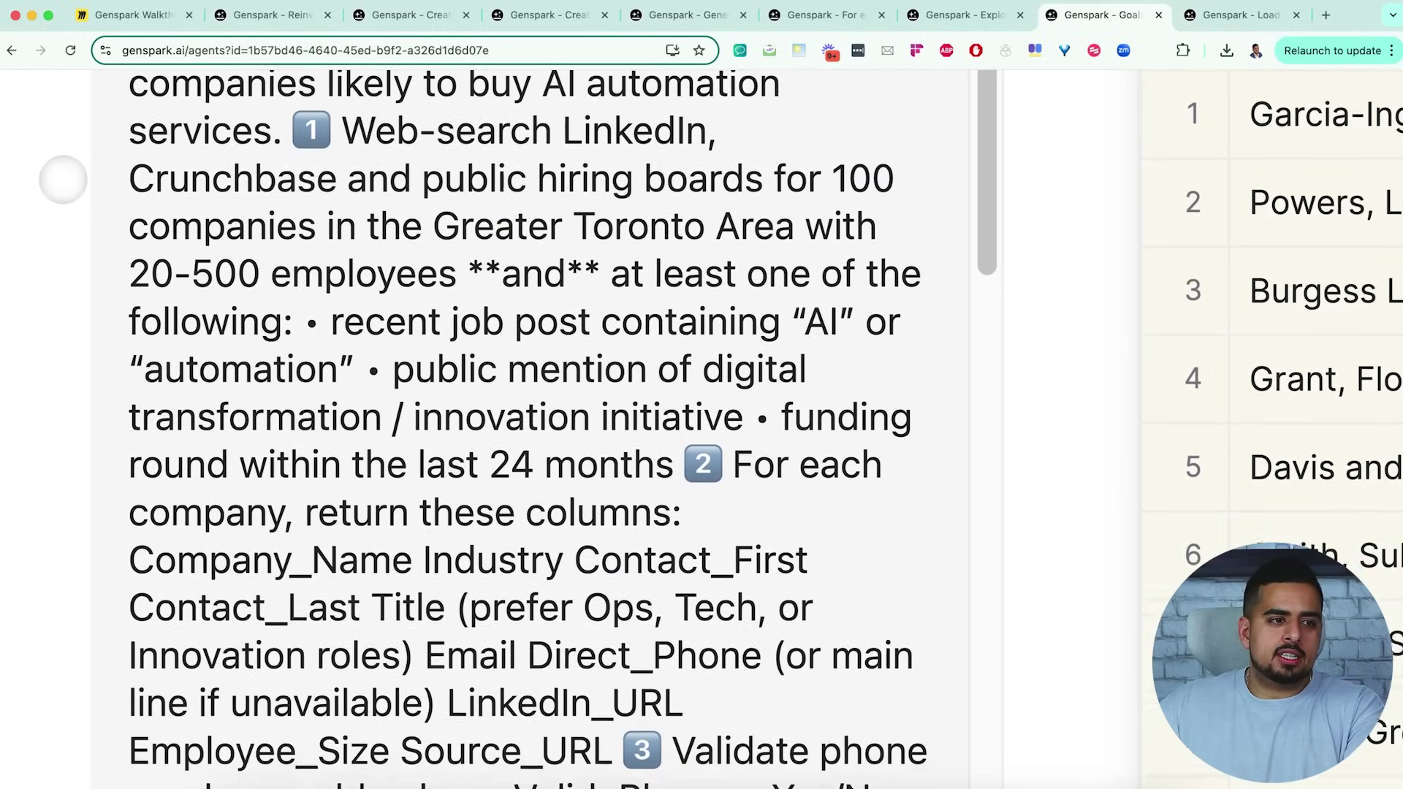
{"action": "scroll", "coordinate": [63, 180], "scroll_direction": "down", "scroll_amount": 2}
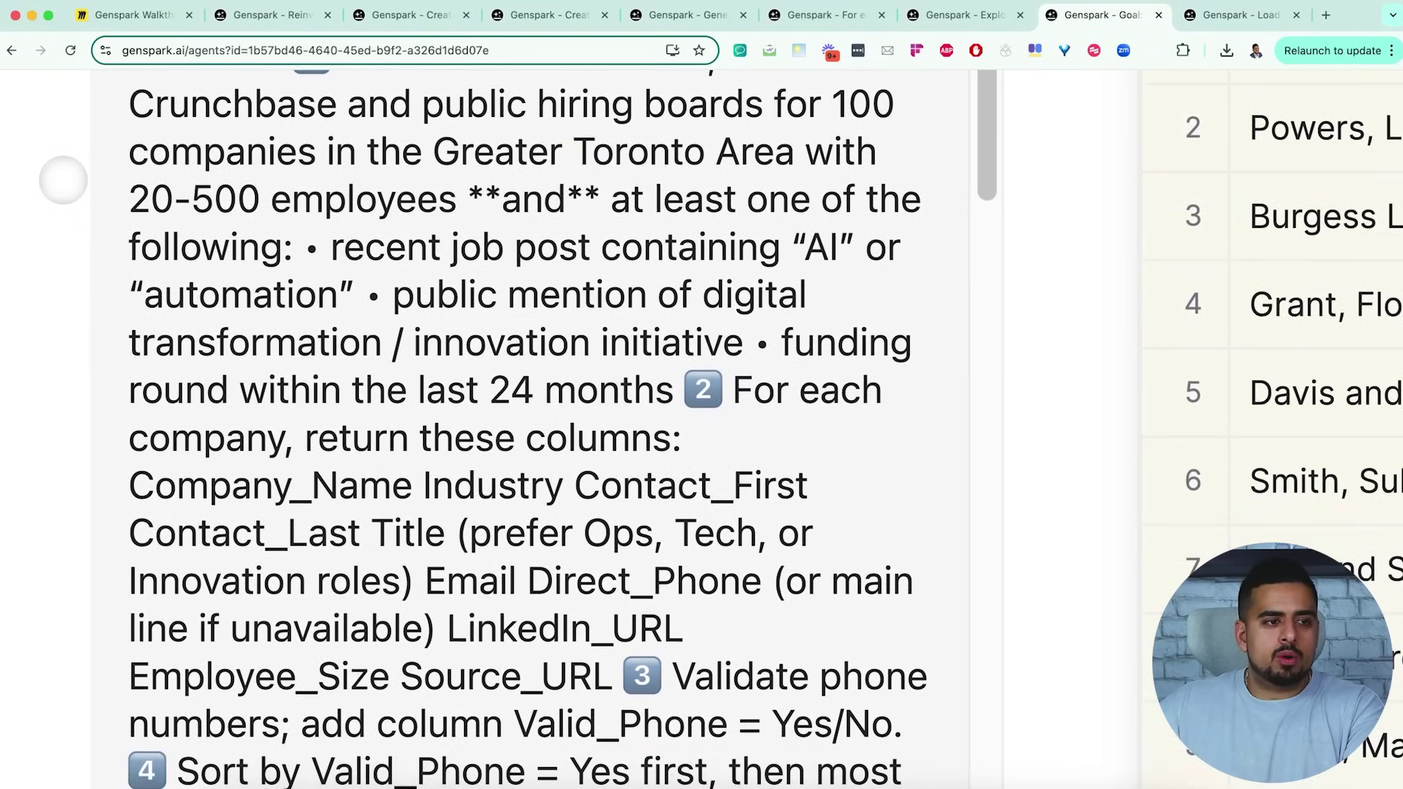
{"action": "scroll", "coordinate": [65, 187], "scroll_direction": "down", "scroll_amount": 1}
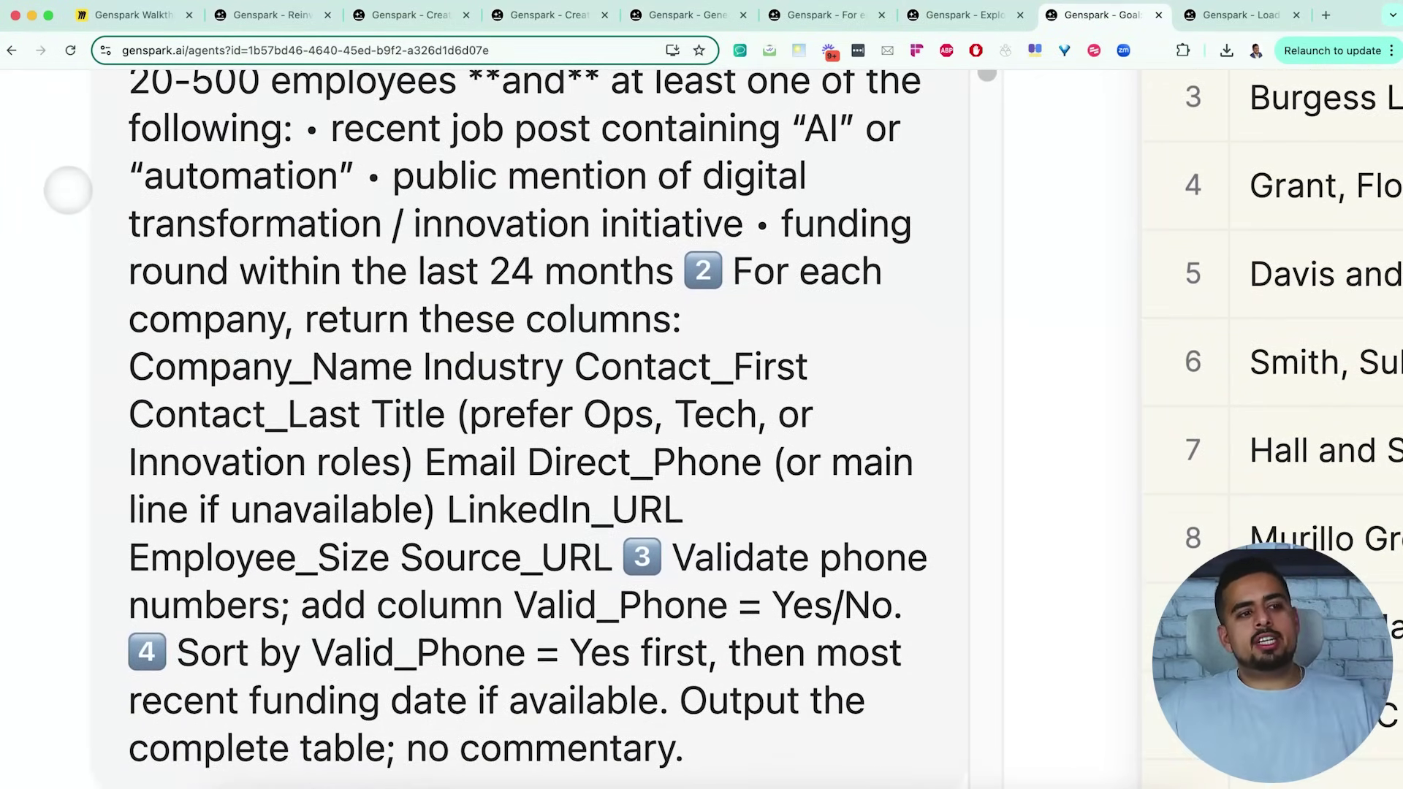
{"action": "scroll", "coordinate": [60, 195], "scroll_direction": "down", "scroll_amount": 1}
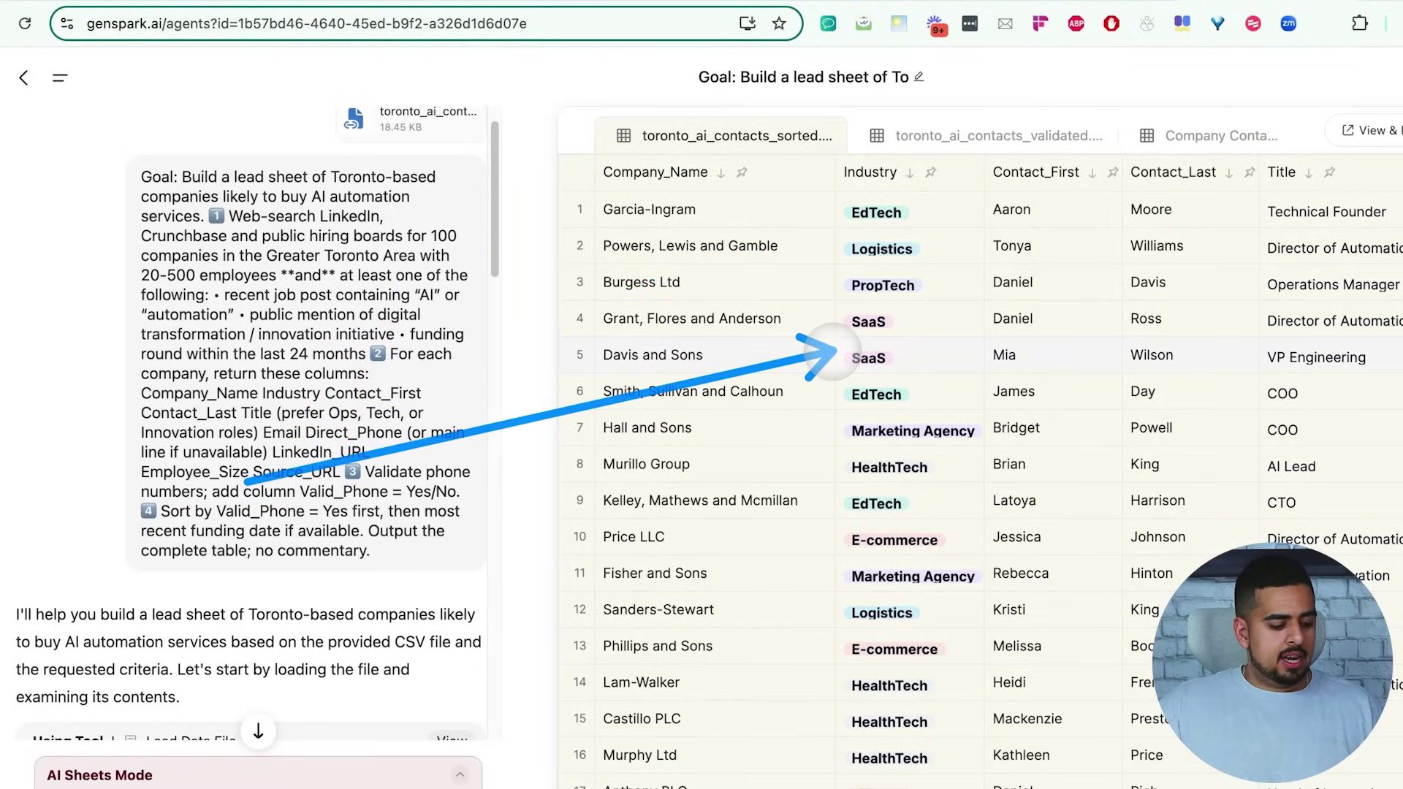
{"action": "scroll", "coordinate": [720, 219], "scroll_direction": "right", "scroll_amount": 4}
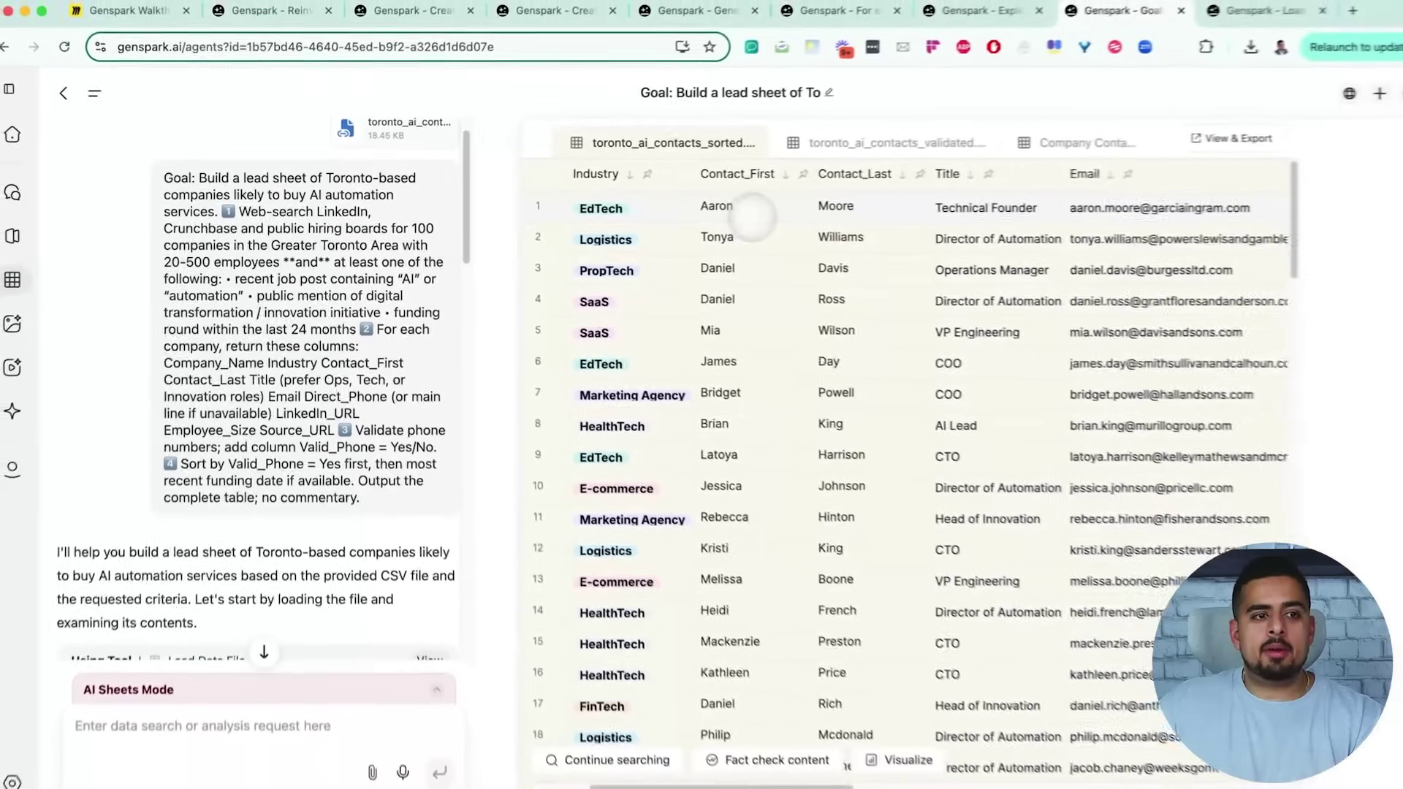
{"action": "scroll", "coordinate": [810, 223], "scroll_direction": "right", "scroll_amount": 8}
{"action": "left_click", "coordinate": [795, 251]}
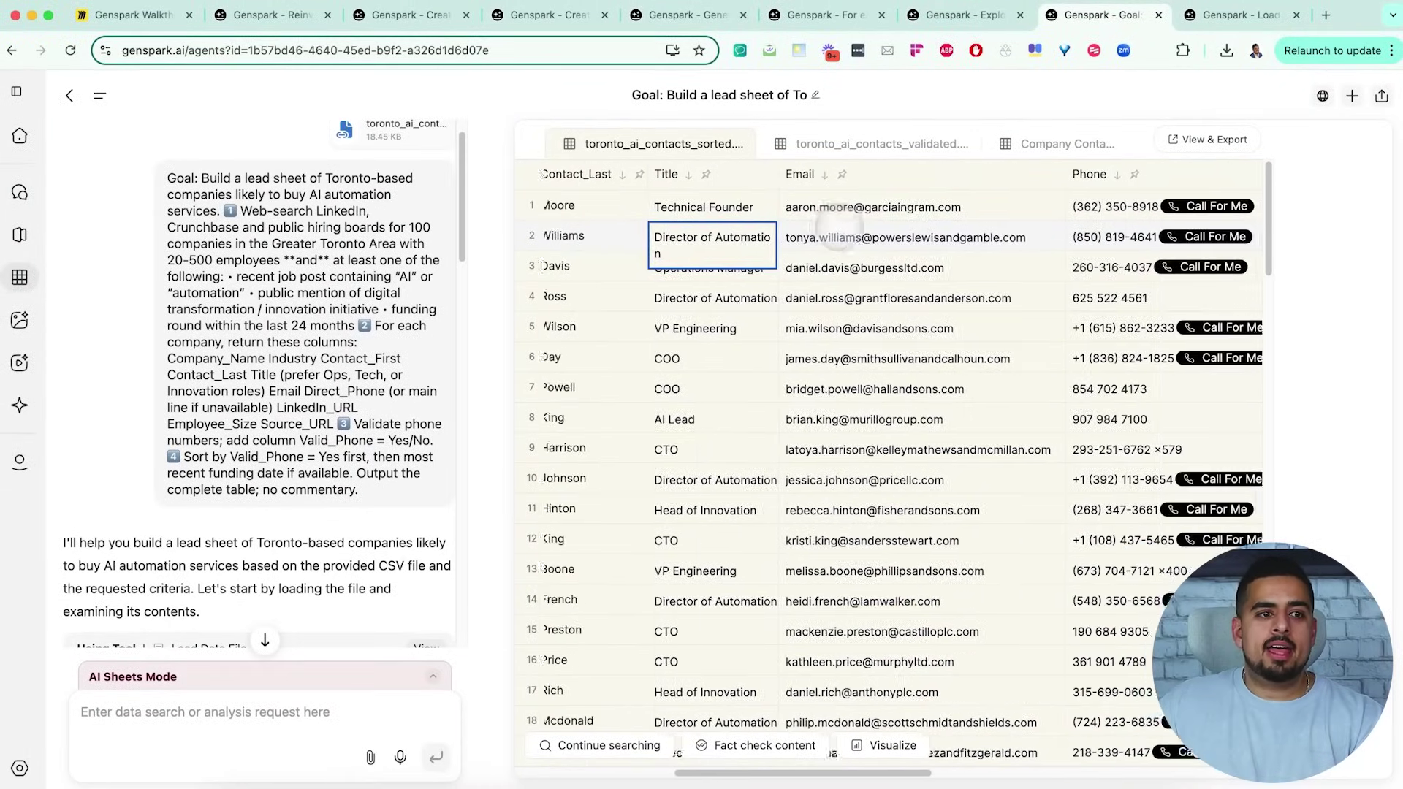
{"action": "scroll", "coordinate": [833, 232], "scroll_direction": "right", "scroll_amount": 7}
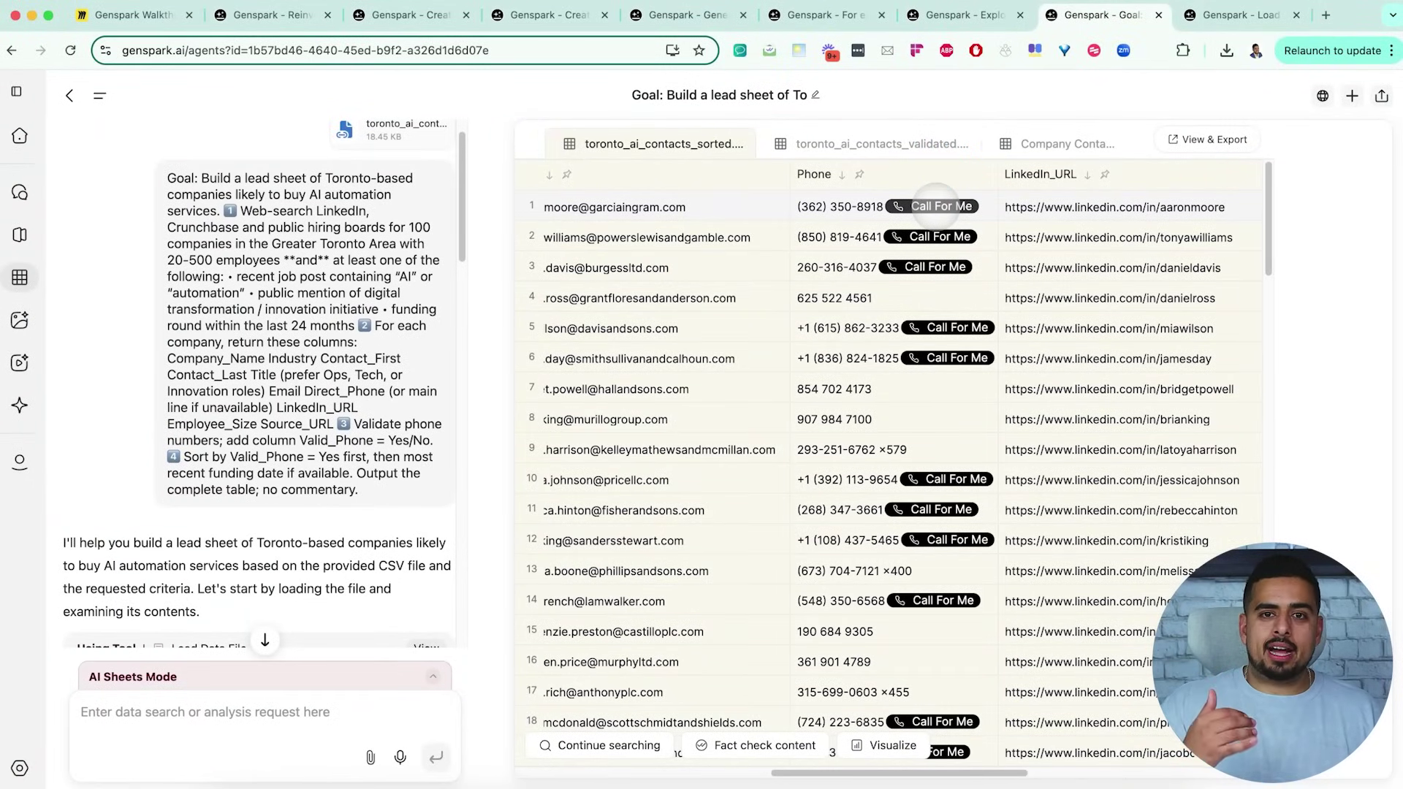
{"action": "scroll", "coordinate": [939, 206], "scroll_direction": "right", "scroll_amount": 3}
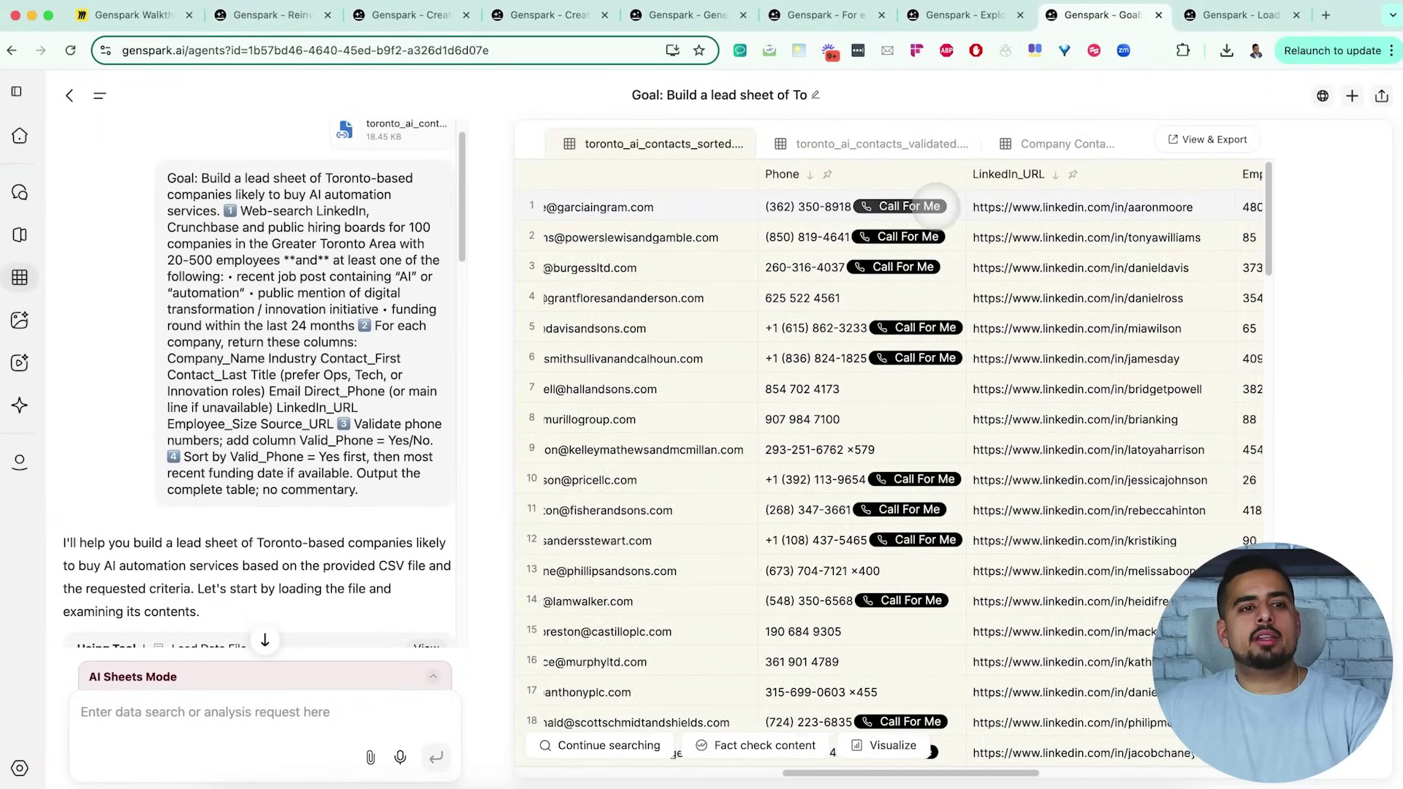
{"action": "left_click", "coordinate": [943, 207]}
{"action": "scroll", "coordinate": [943, 207], "scroll_direction": "right", "scroll_amount": 5}
{"action": "left_click", "coordinate": [720, 207]}
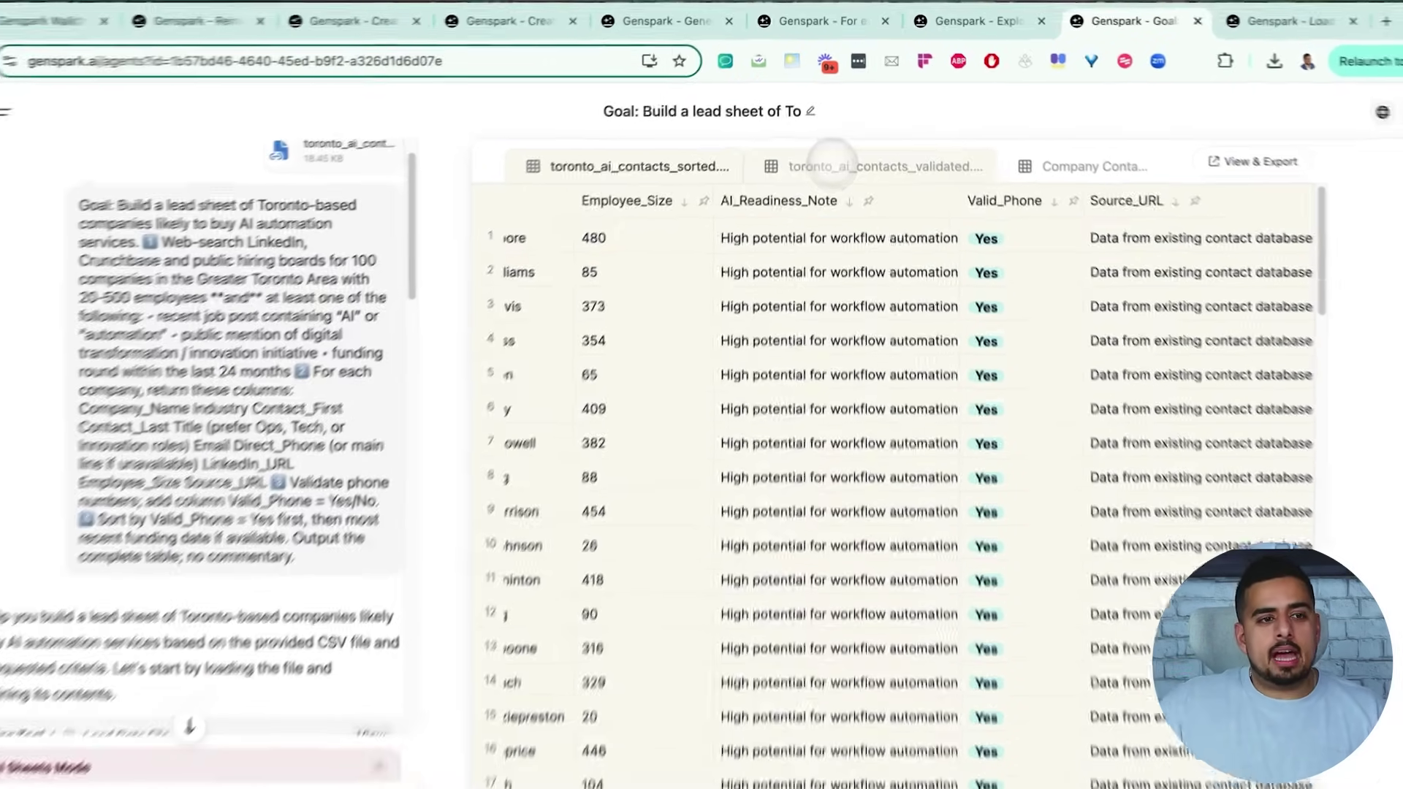
Check Valid_Phone results on the toronto_ai_contacts_validated sheet, then paste the metrics analysis prompt into the chat
{"action": "left_click", "coordinate": [830, 145]}
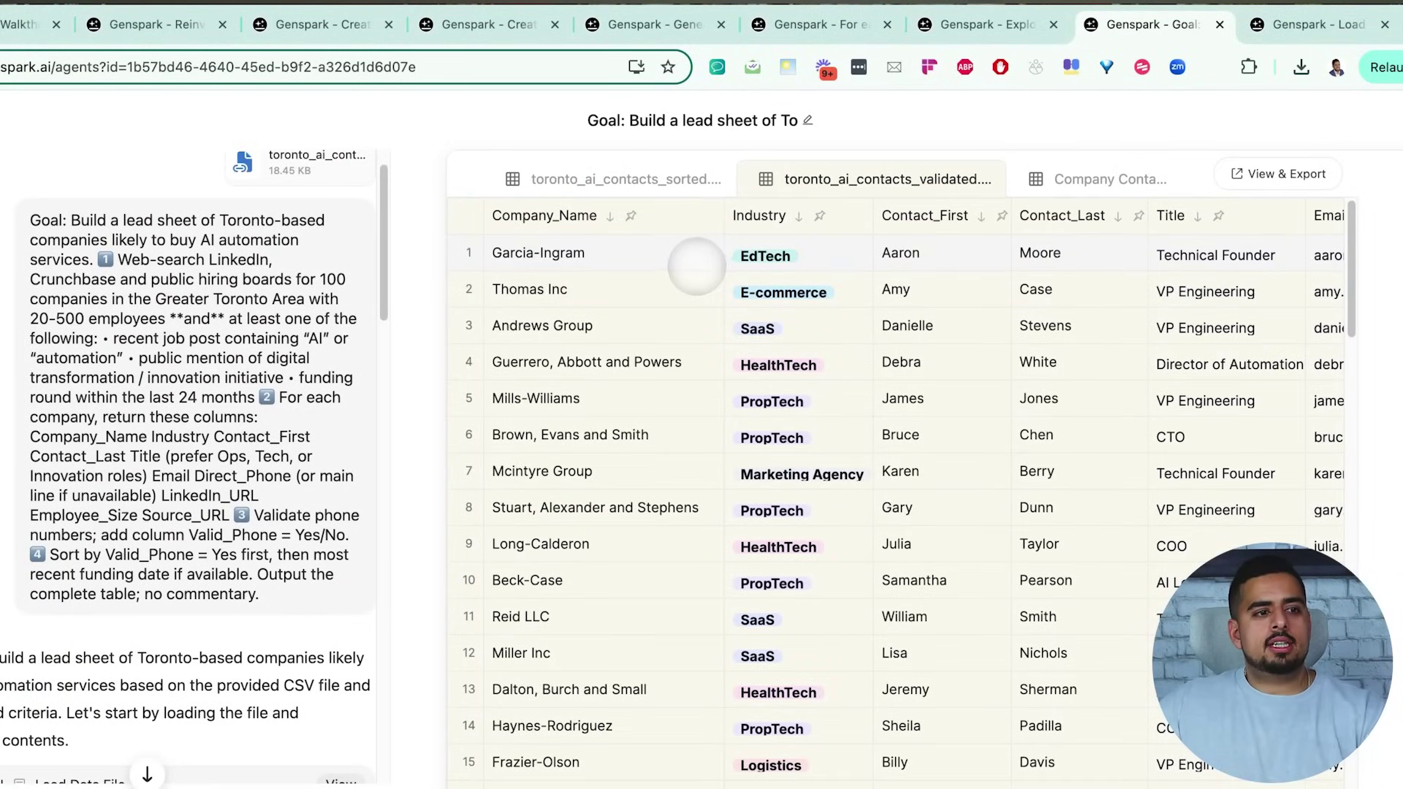
{"action": "scroll", "coordinate": [697, 267], "scroll_direction": "right", "scroll_amount": 10}
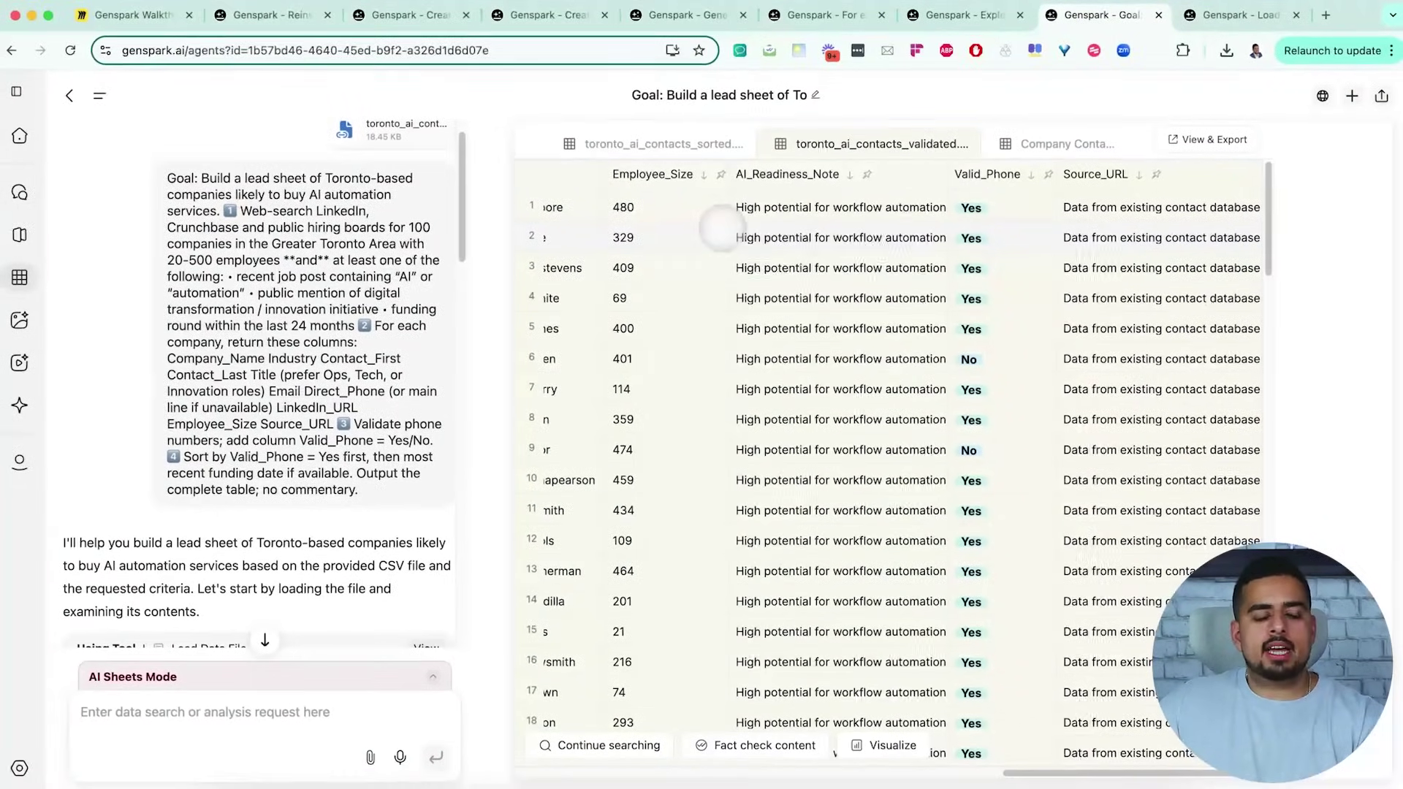
{"action": "left_click", "coordinate": [999, 269]}
{"action": "left_click", "coordinate": [983, 358]}
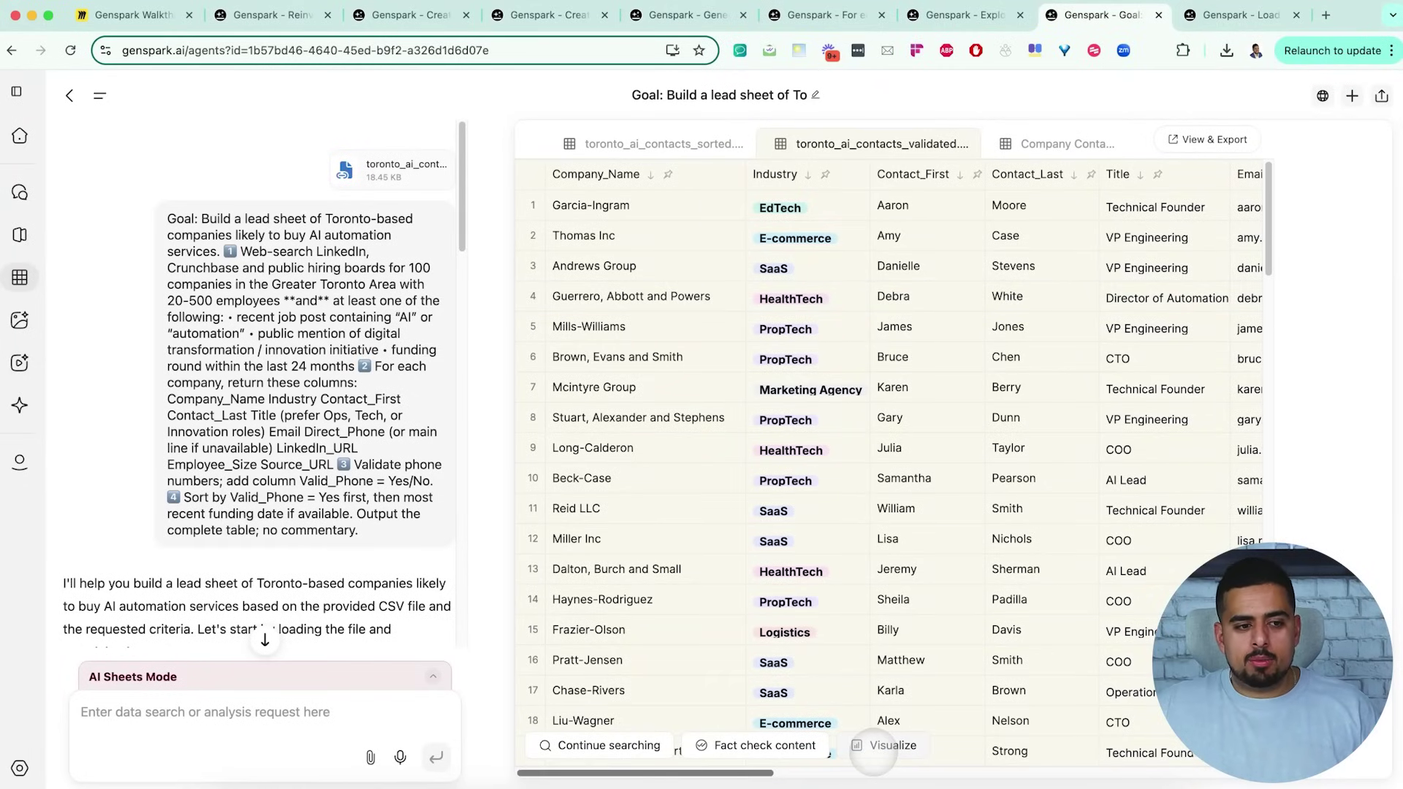
{"action": "type", "text": "Use data analysis tool to analyze the table, and then use the create HTML tool to generate a report."}
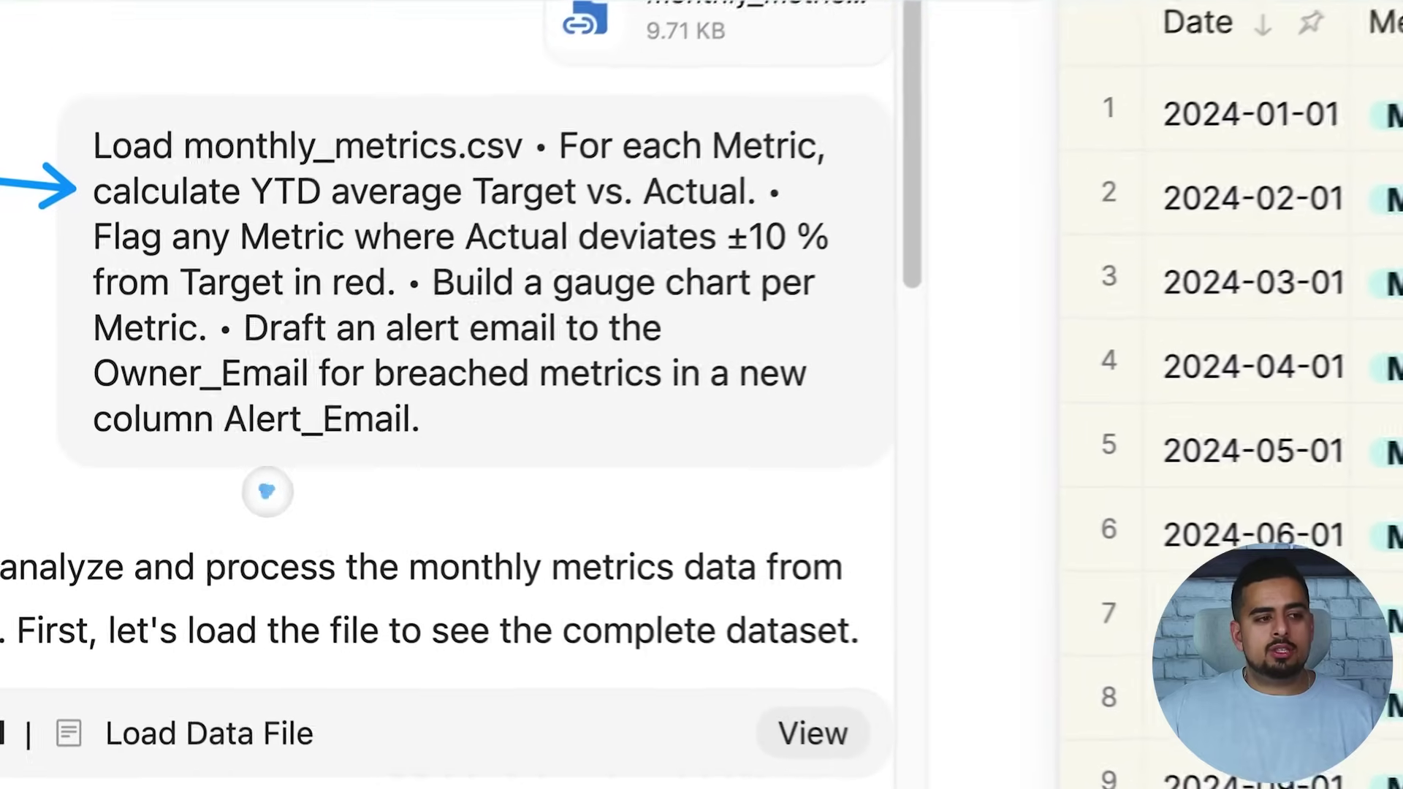
{"action": "mouse_move", "coordinate": [241, 489]}
{"action": "left_mouse_down"}
{"action": "mouse_move", "coordinate": [275, 410]}
{"action": "mouse_move", "coordinate": [701, 387]}
{"action": "mouse_move", "coordinate": [205, 462]}
{"action": "mouse_move", "coordinate": [356, 453]}
{"action": "left_mouse_up"}
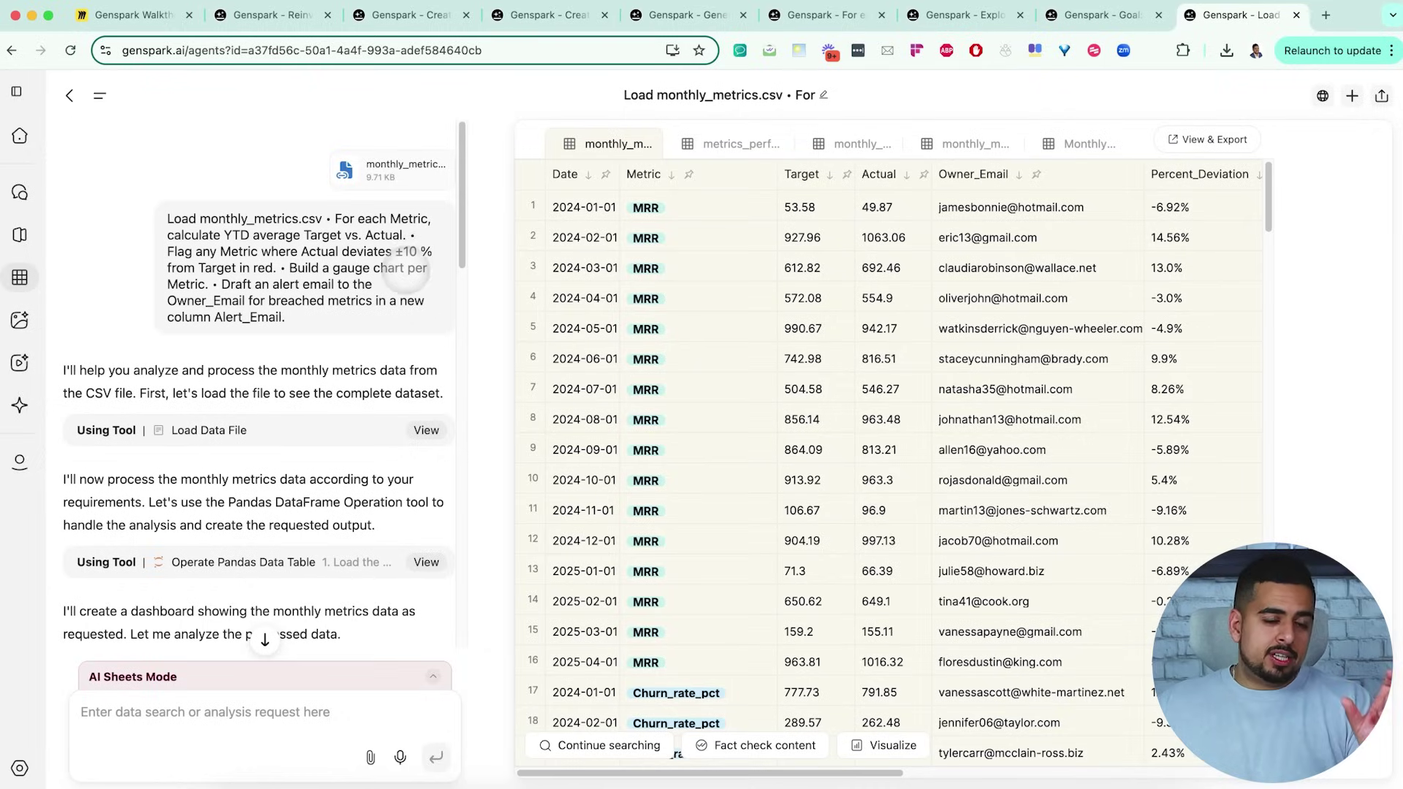
{"action": "scroll", "coordinate": [409, 269], "scroll_direction": "down", "scroll_amount": 15}
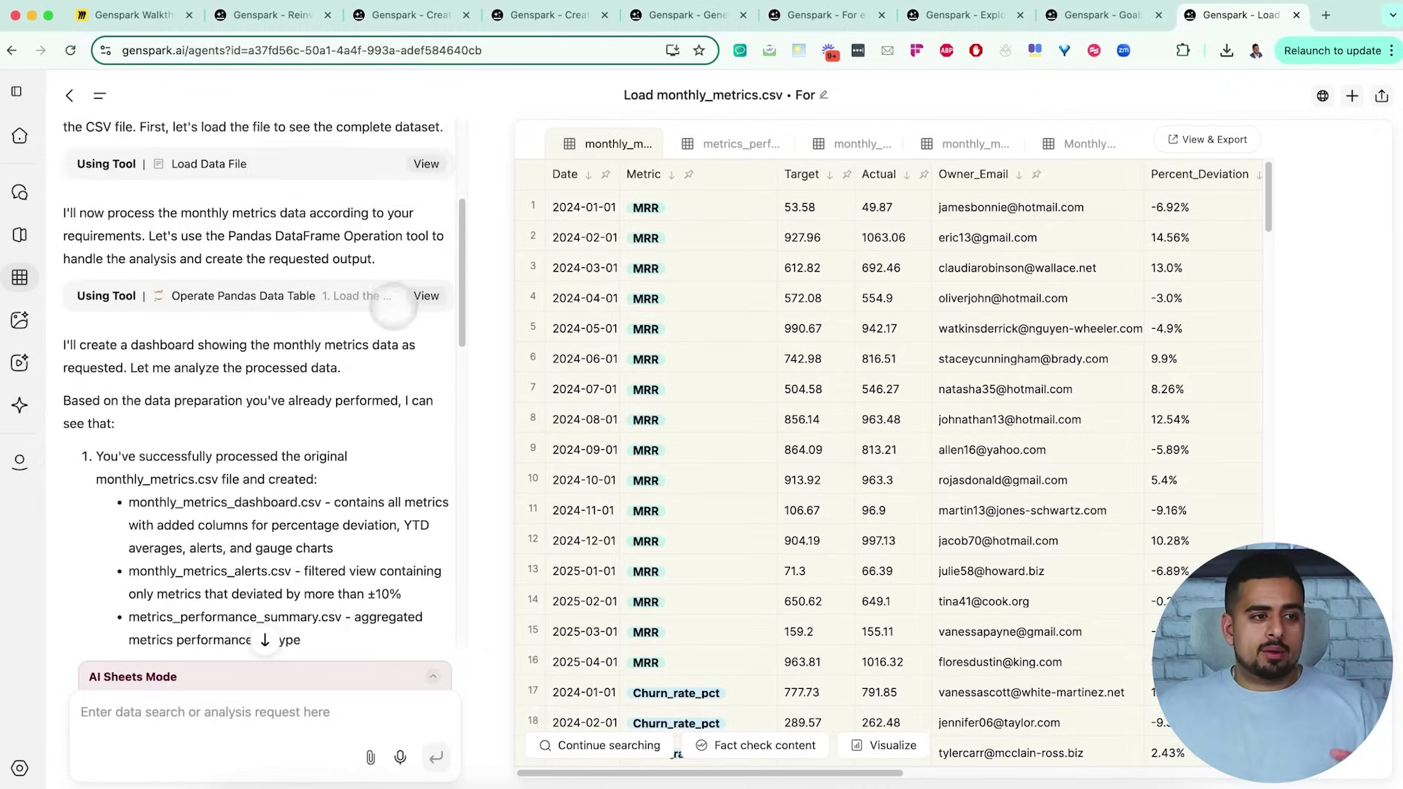
{"action": "scroll", "coordinate": [377, 346], "scroll_direction": "up", "scroll_amount": 15}
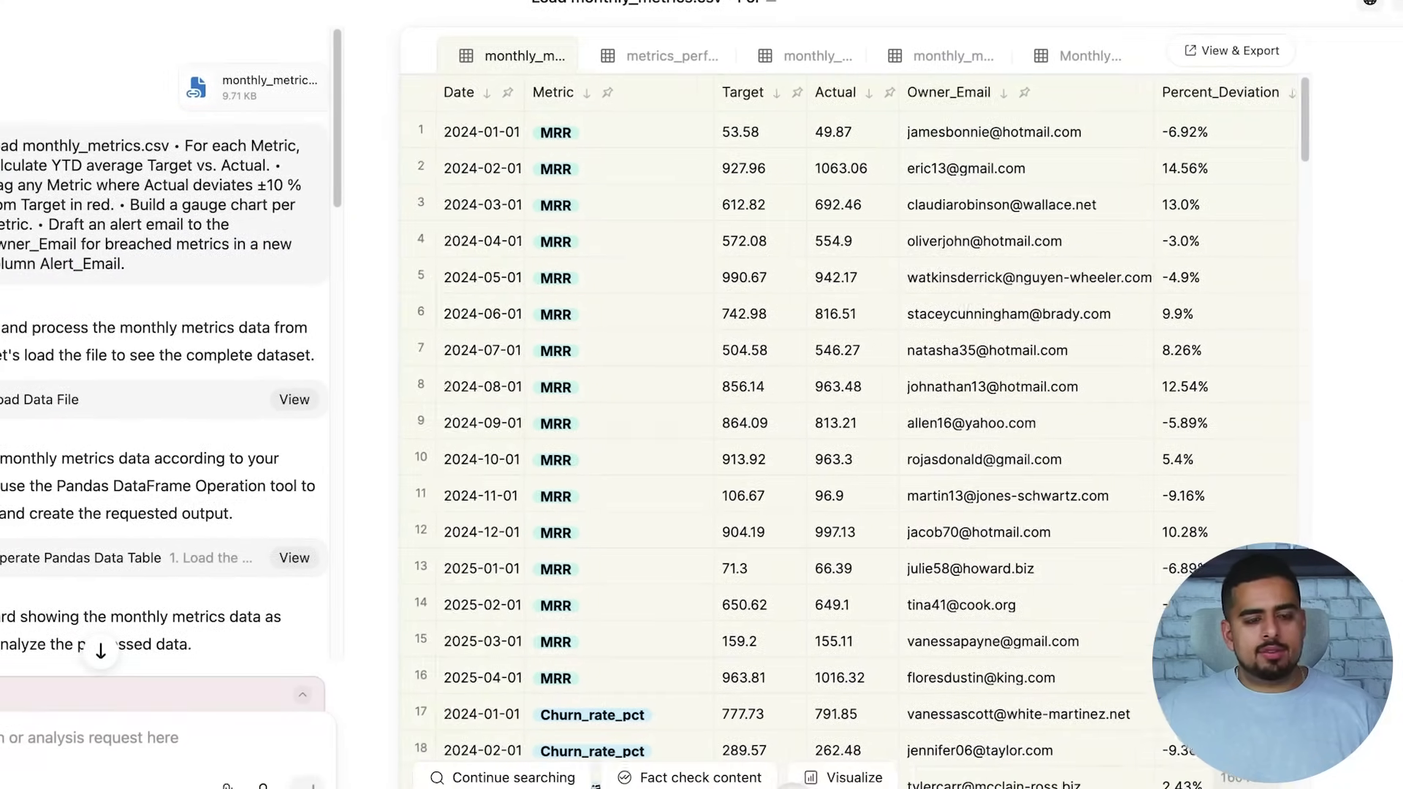
{"action": "scroll", "coordinate": [611, 264], "scroll_direction": "right", "scroll_amount": 10}
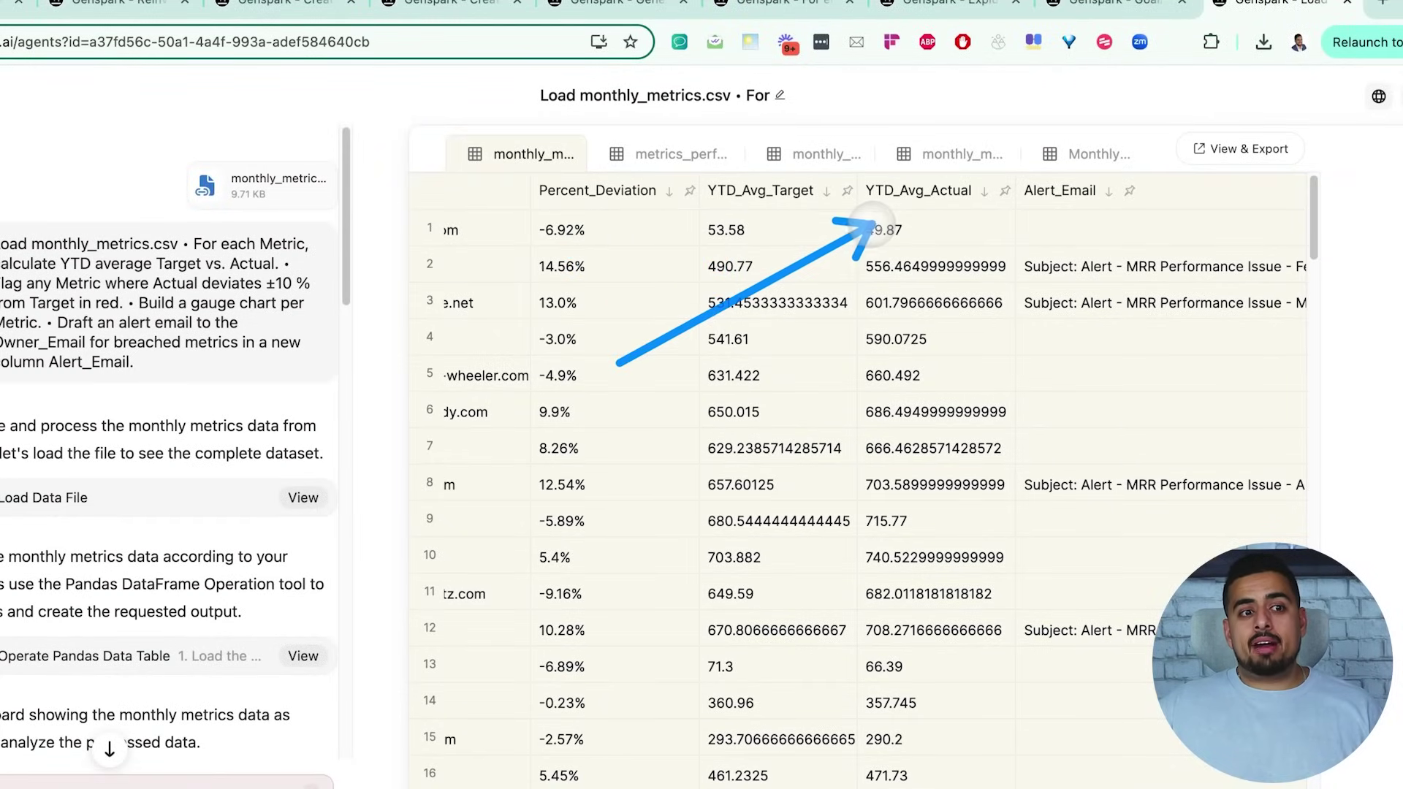
{"action": "left_click", "coordinate": [891, 219]}
{"action": "left_click", "coordinate": [1060, 266]}
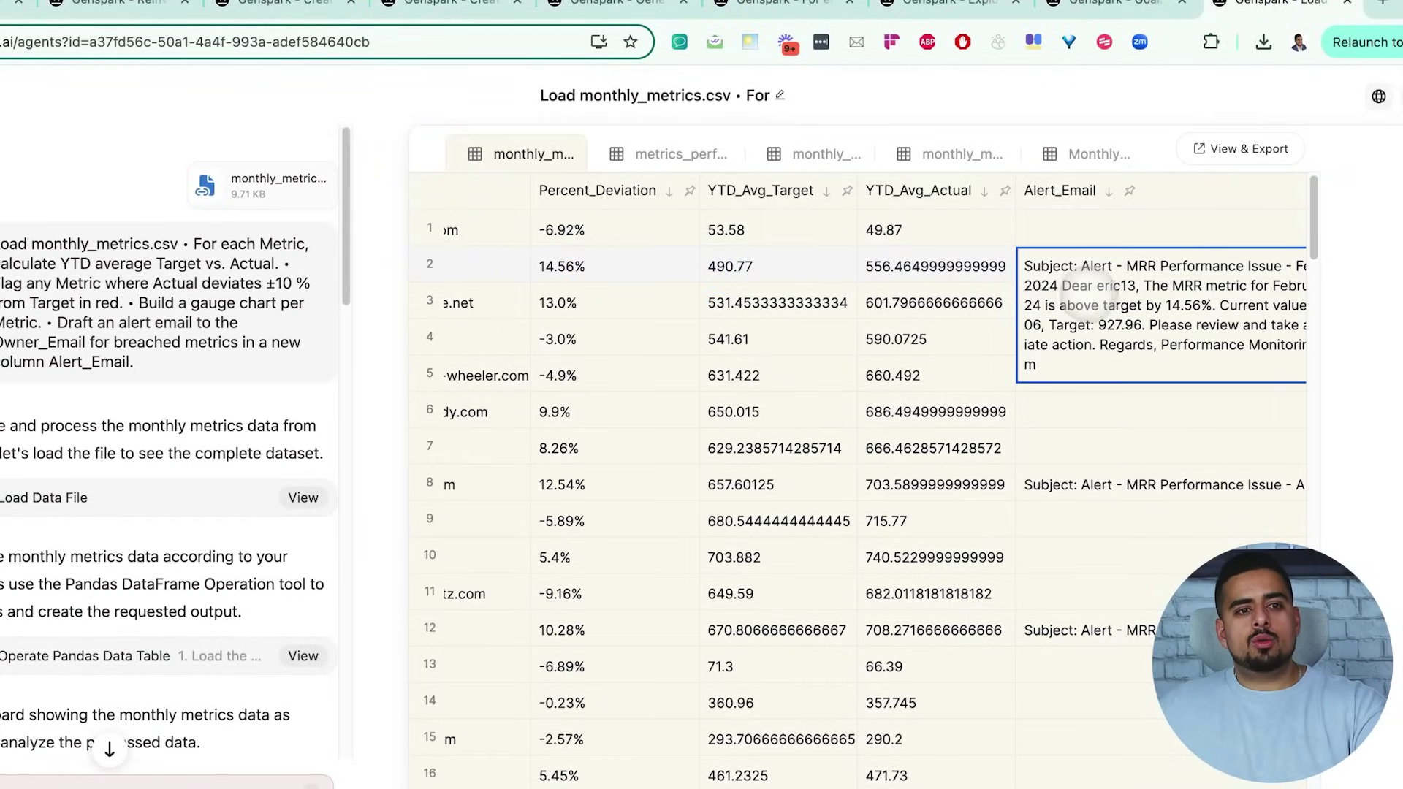
{"action": "left_click", "coordinate": [942, 339]}
{"action": "scroll", "coordinate": [888, 339], "scroll_direction": "right", "scroll_amount": 3}
{"action": "left_click", "coordinate": [1228, 268]}
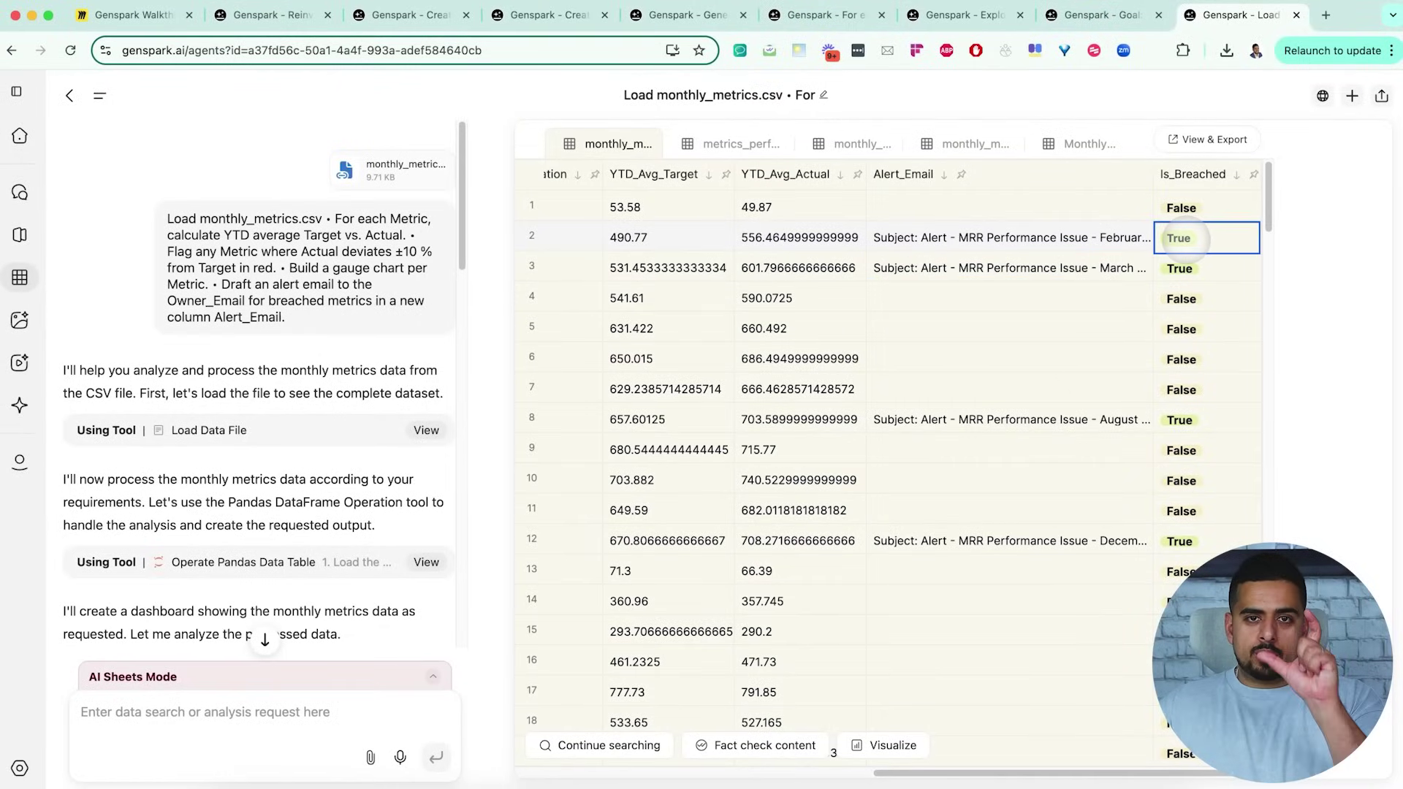
{"action": "left_click", "coordinate": [1021, 227]}
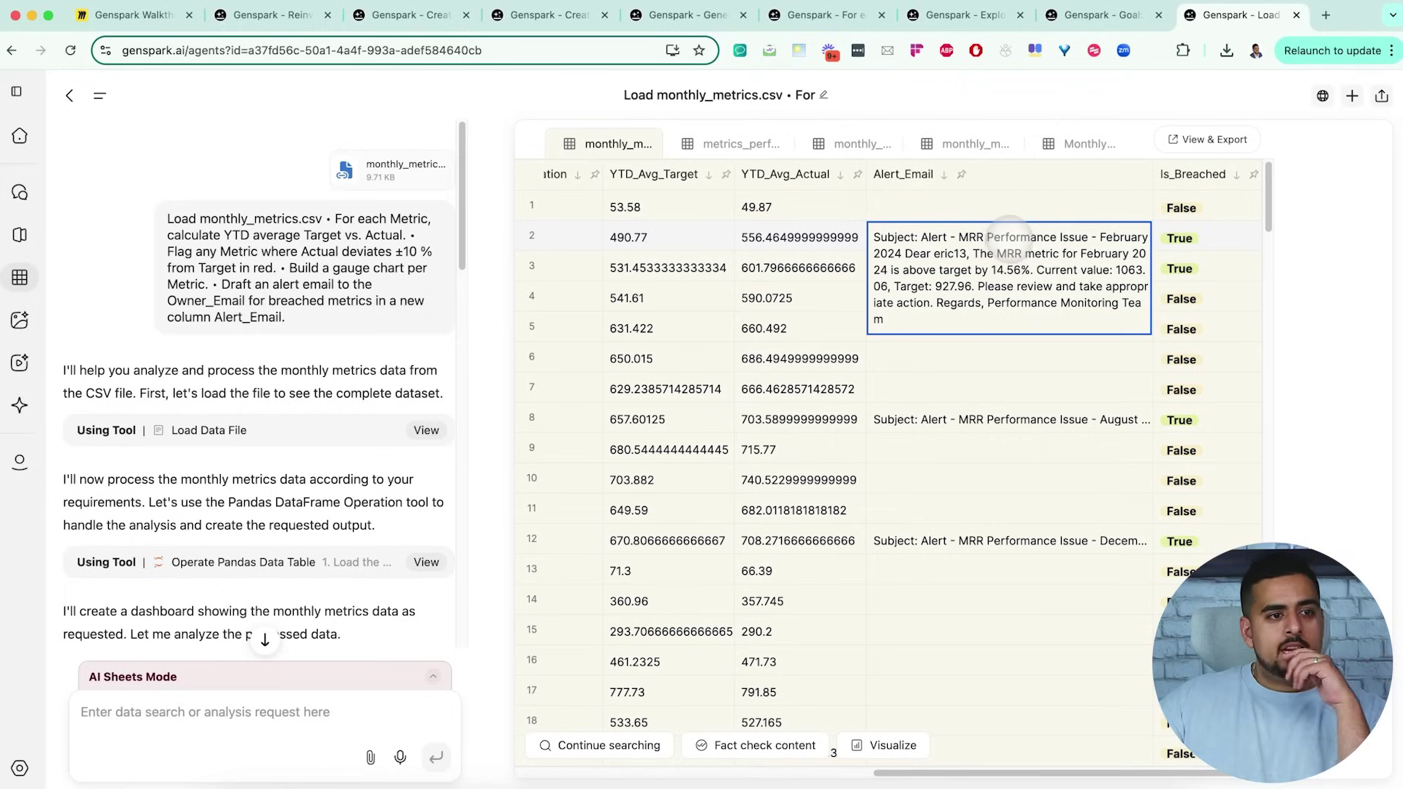
Review the metrics_perf summary sheet and the sheet of breached metrics
{"action": "left_click", "coordinate": [753, 143]}
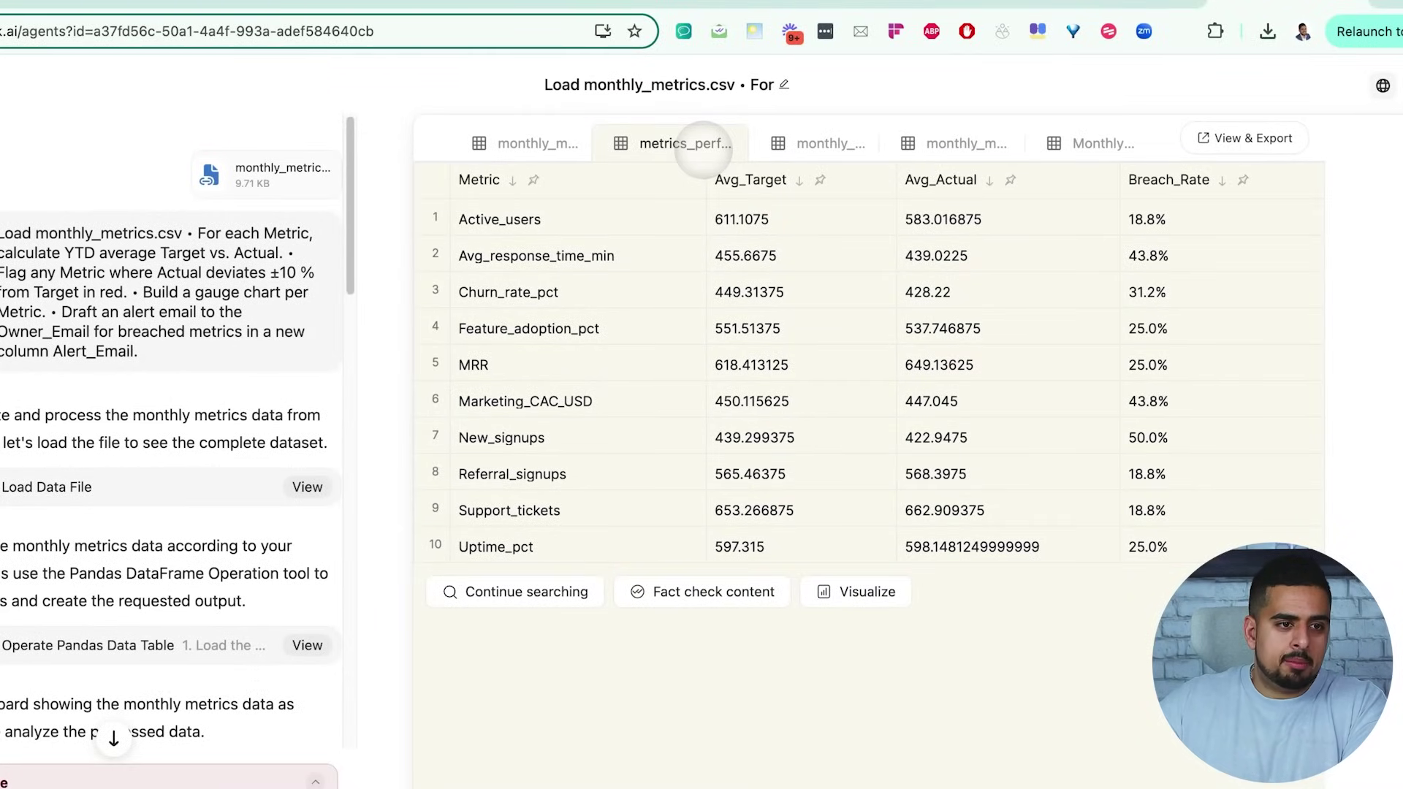
{"action": "left_click", "coordinate": [786, 142]}
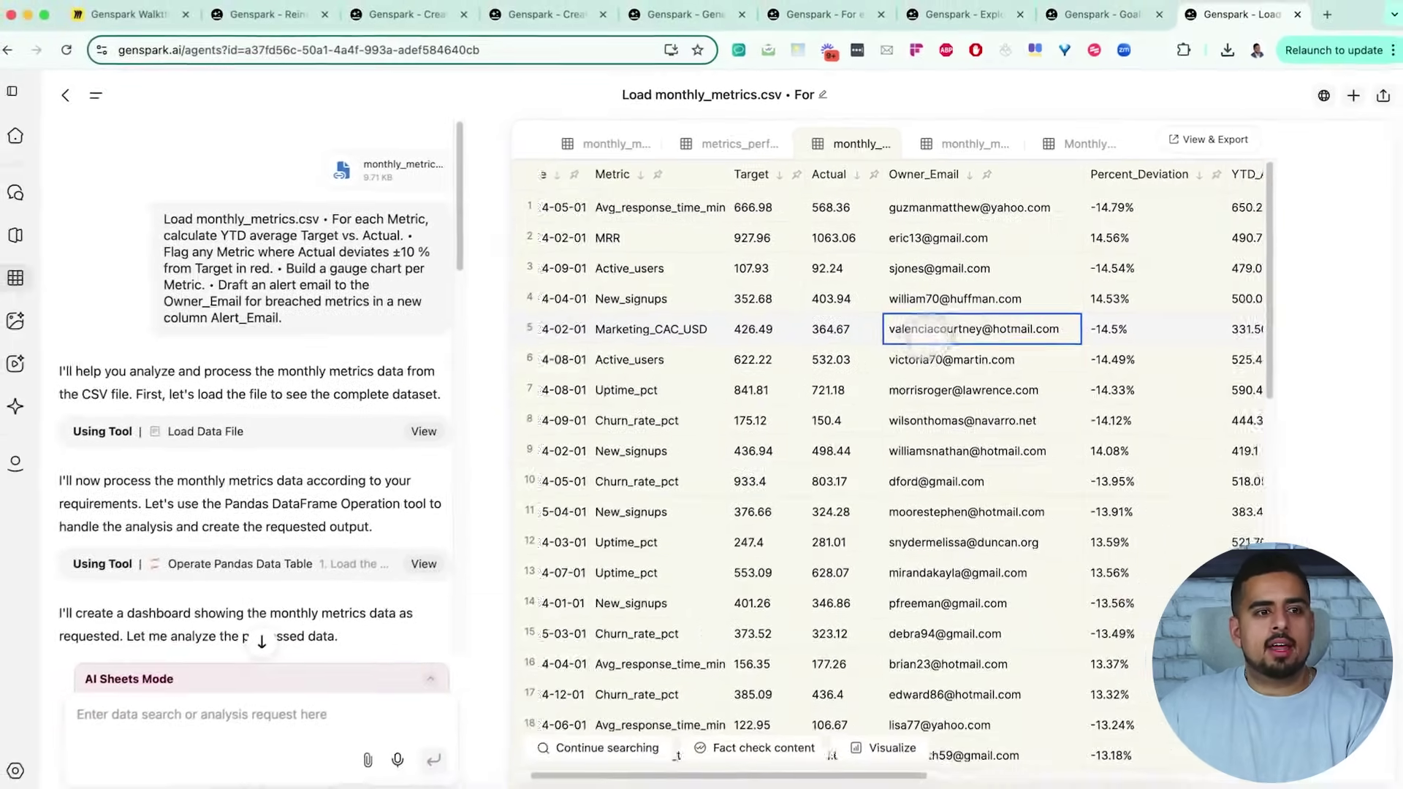
{"action": "scroll", "coordinate": [928, 375], "scroll_direction": "right", "scroll_amount": 10}
Read the full Alert_Email messages, then bring up the fourth monthly_m results sheet
{"action": "left_click", "coordinate": [825, 140]}
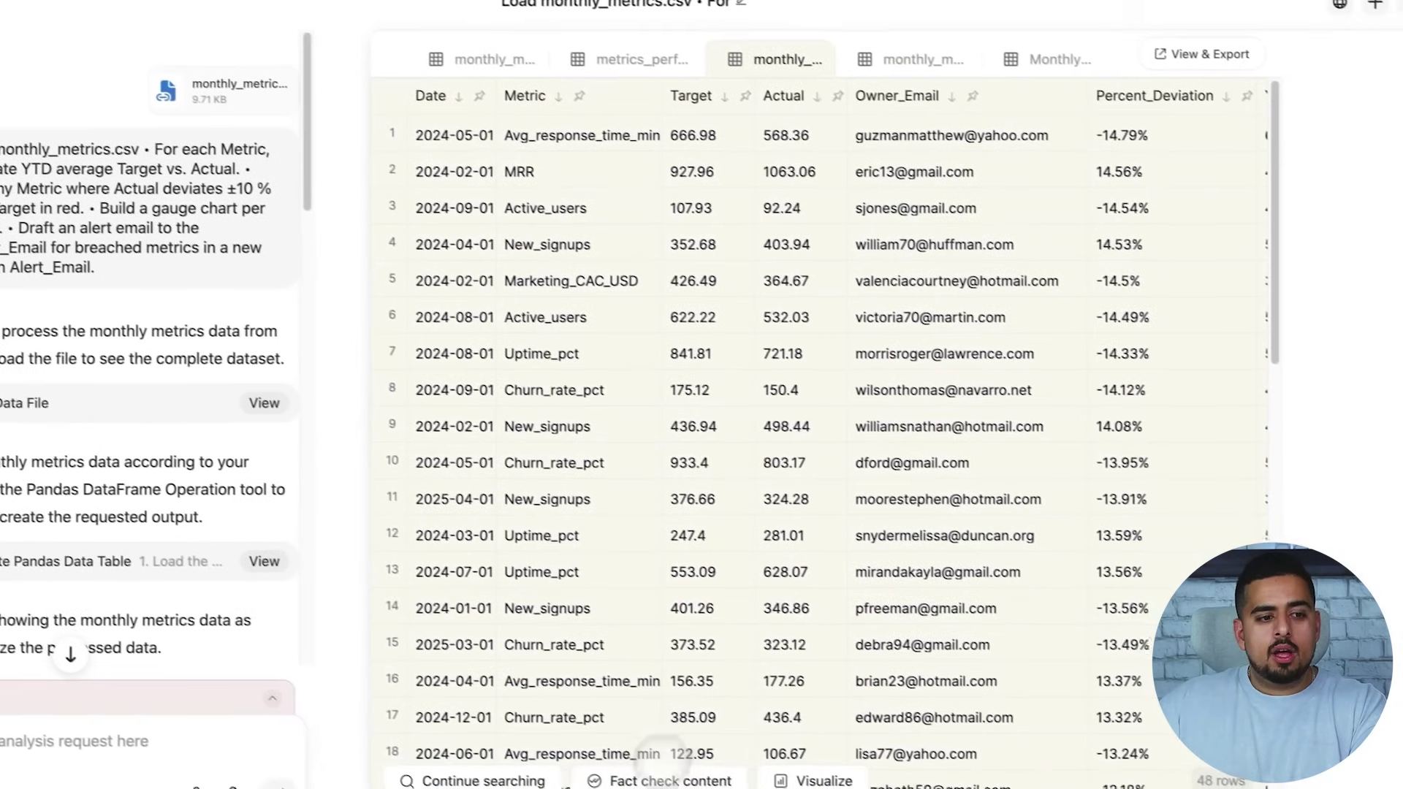
{"action": "scroll", "coordinate": [913, 439], "scroll_direction": "right", "scroll_amount": 5}
{"action": "scroll", "coordinate": [811, 424], "scroll_direction": "right", "scroll_amount": 8}
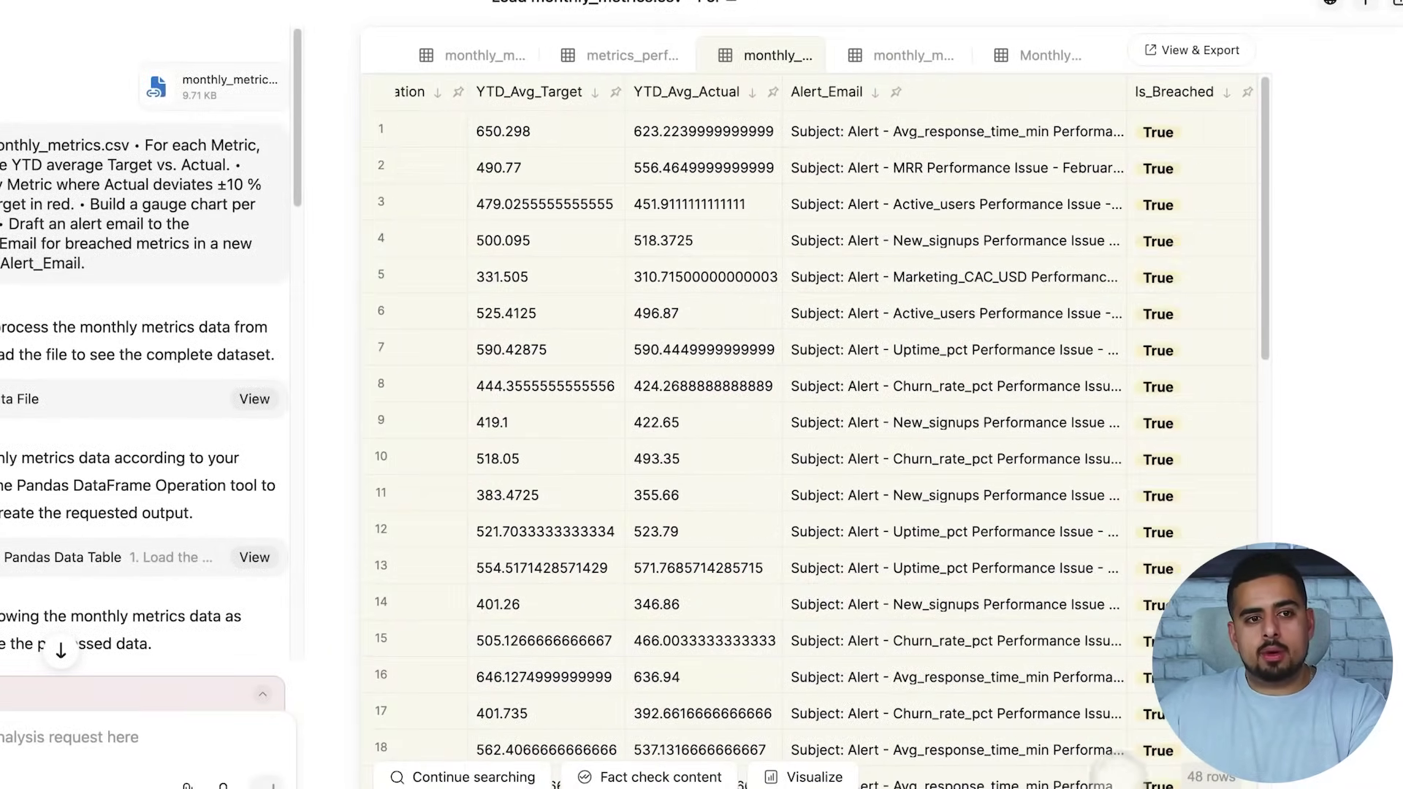
{"action": "left_click", "coordinate": [1083, 128]}
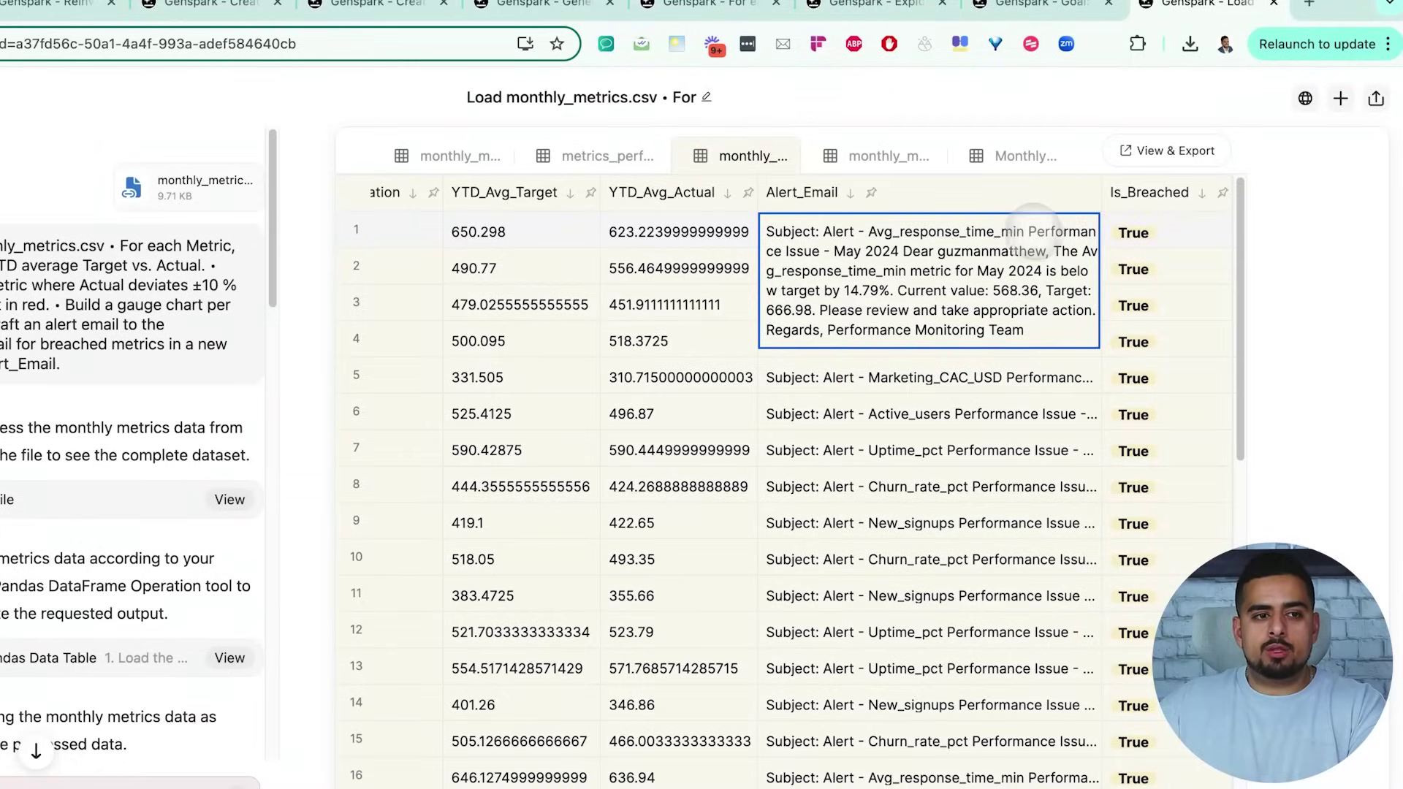
{"action": "left_click", "coordinate": [935, 158]}
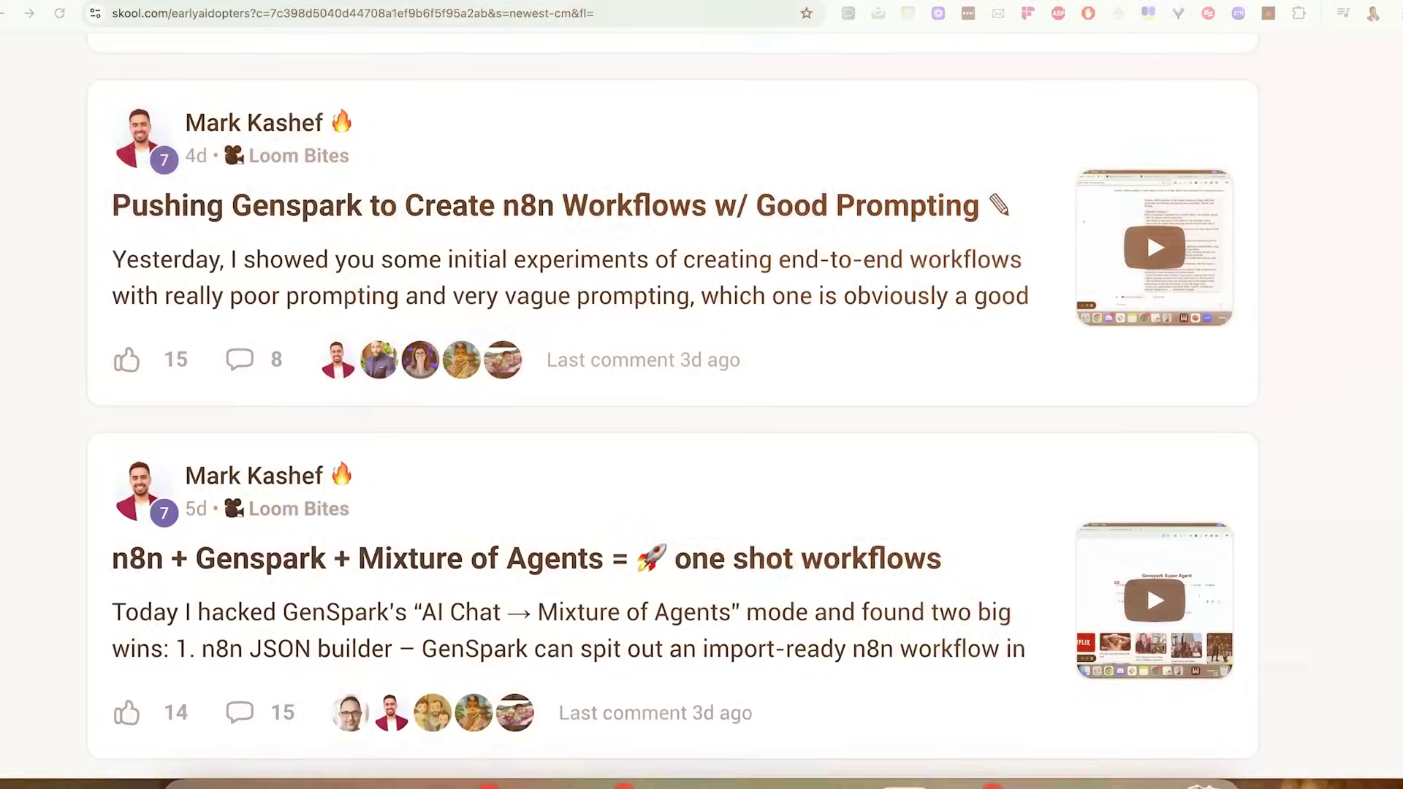
Scroll the Skool feed up to the post 'Genspark "AI Sheets" Feature Has Unexpected Use Cases'
{"action": "scroll", "coordinate": [672, 405], "scroll_direction": "up", "scroll_amount": 3}
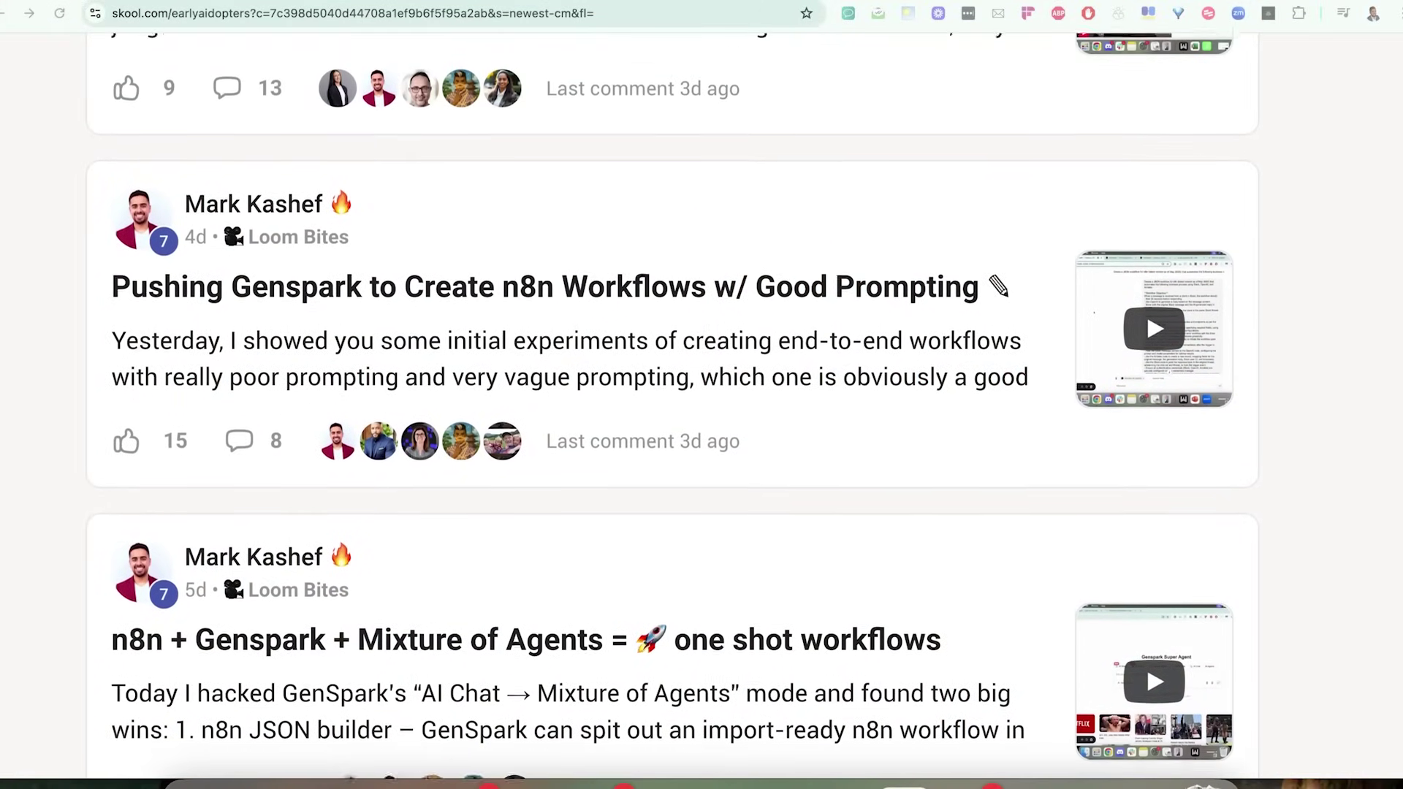
{"action": "scroll", "coordinate": [672, 406], "scroll_direction": "up", "scroll_amount": 2}
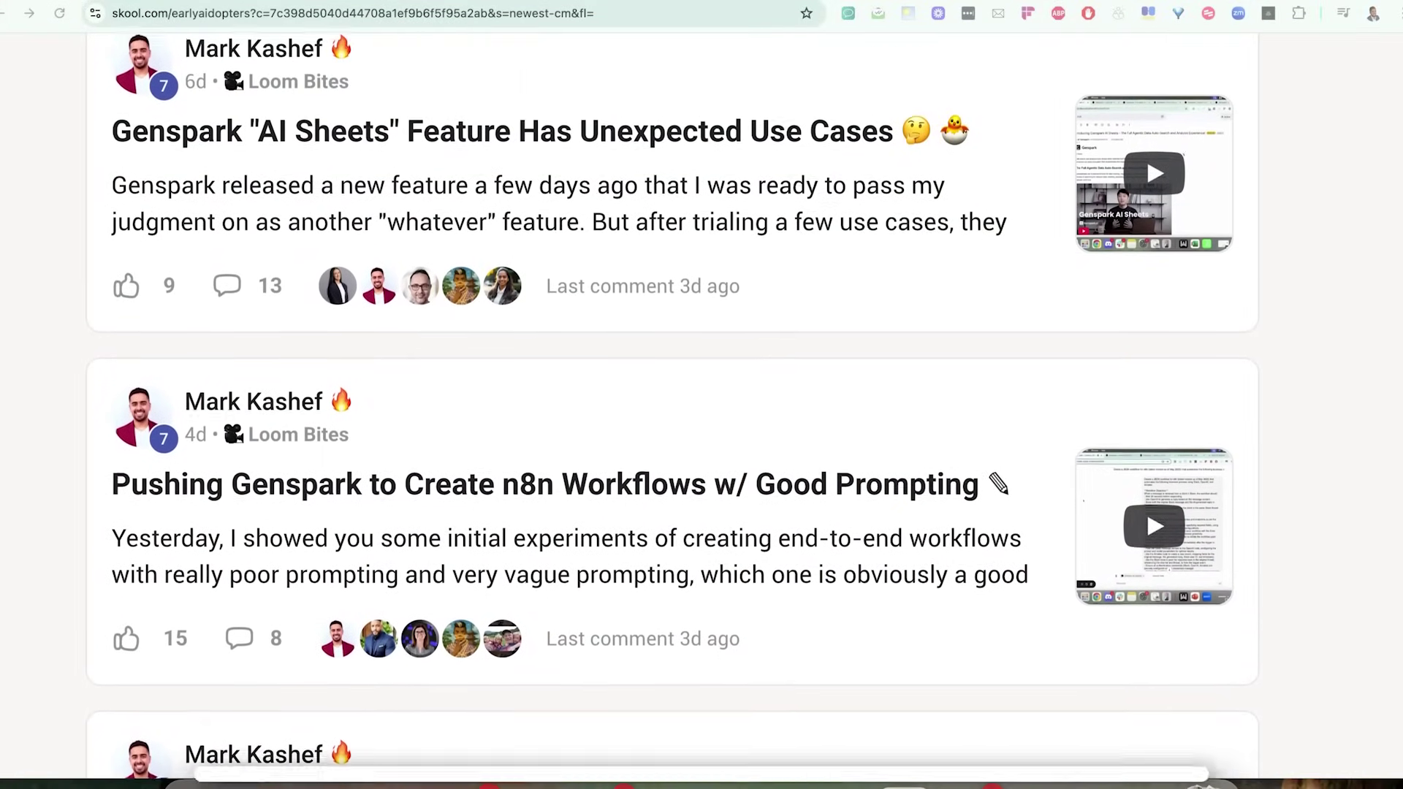